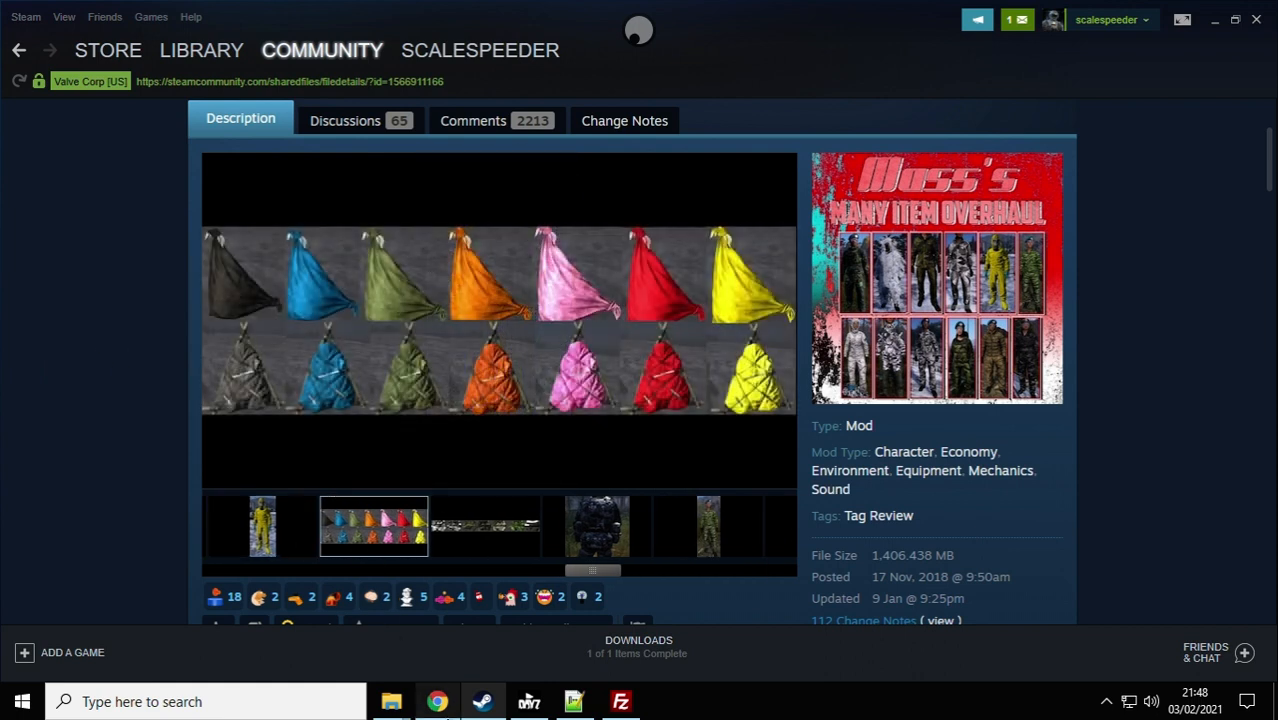
# Step: Switch to Chrome and look over the YouTube page of the Mass'sManyItemOverhaul Mod Spotlight (Backpacks and clothing) video
pyautogui.click(430, 704)
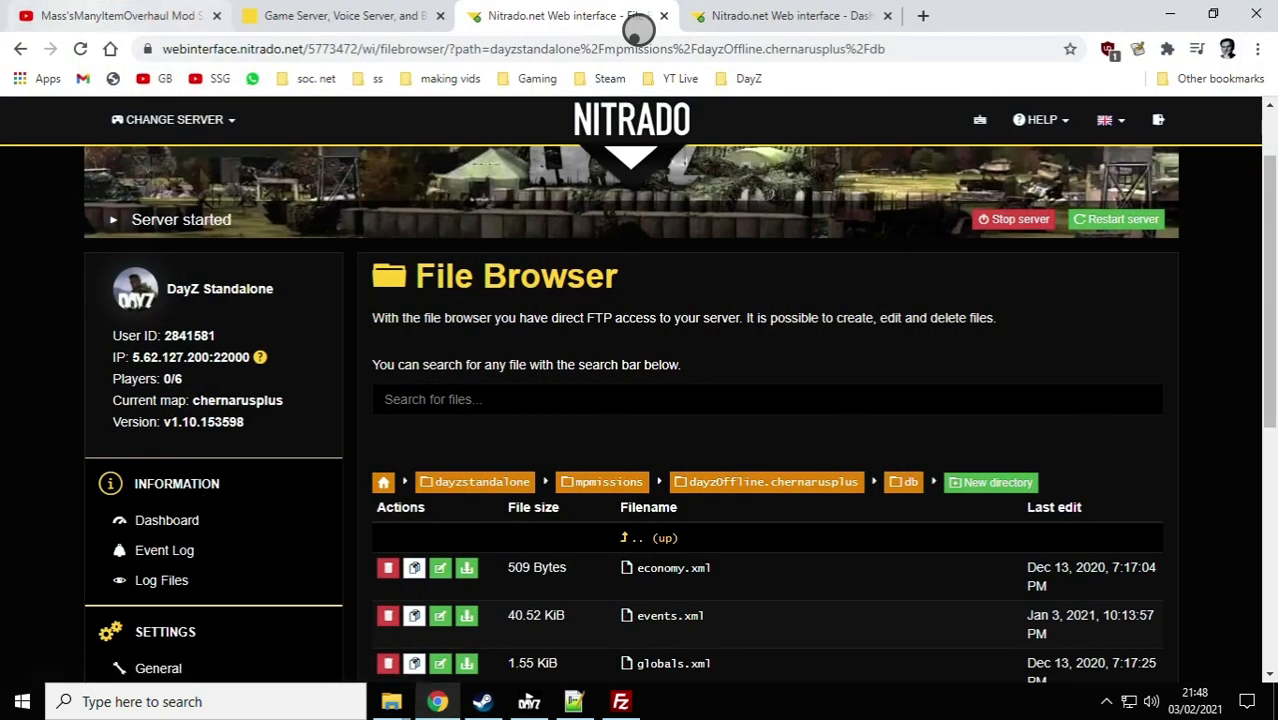
pyautogui.click(130, 16)
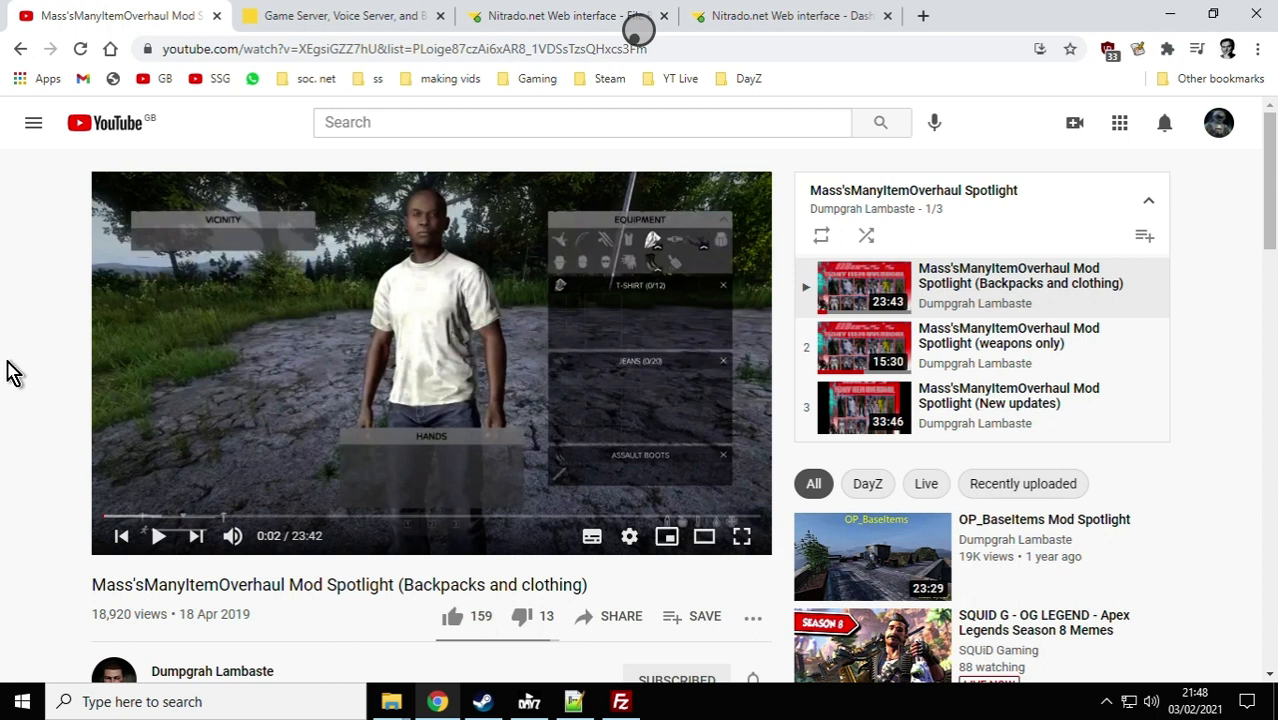
pyautogui.scroll(-1, 14, 383)
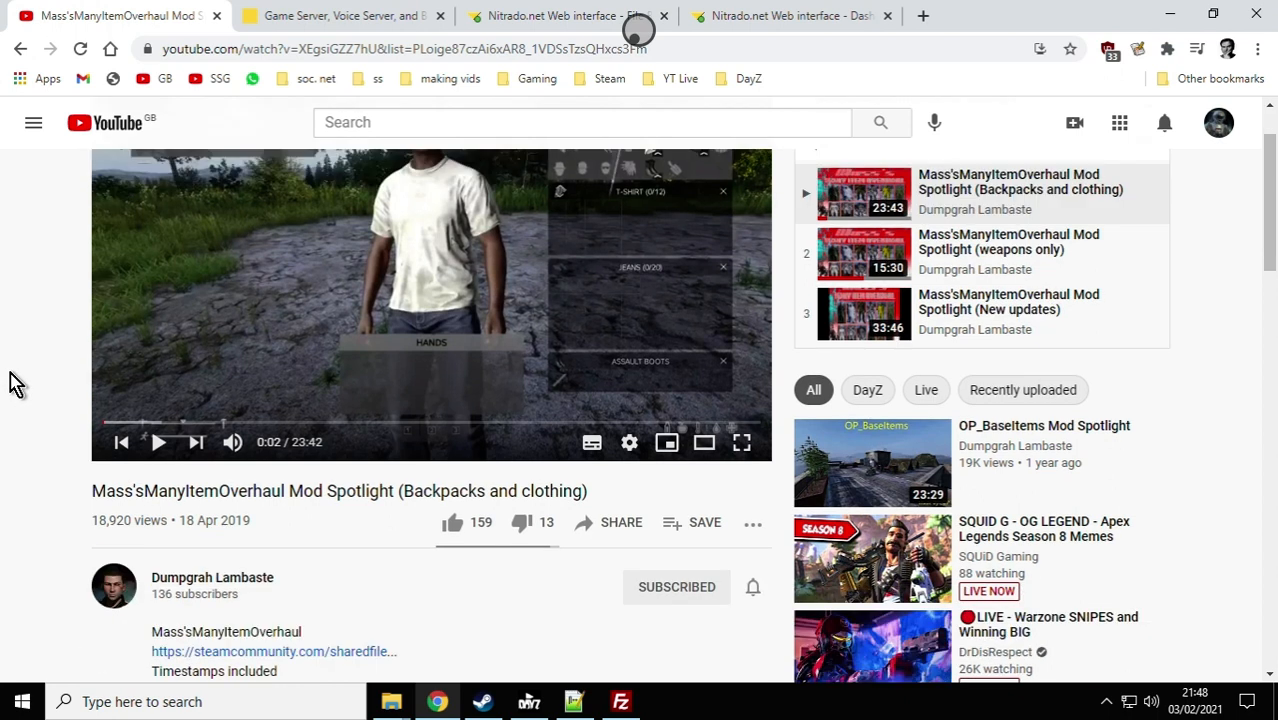
pyautogui.scroll(1, 14, 383)
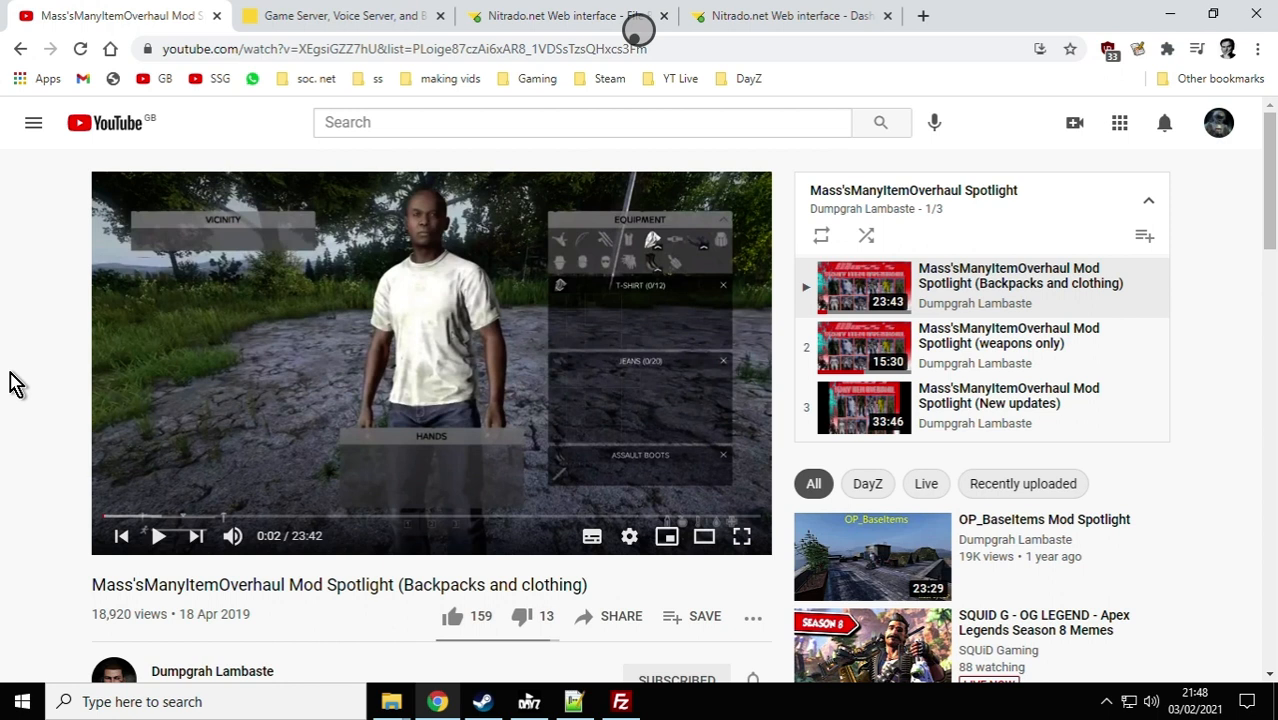
# Step: Switch to Steam and review the Mass'sManyItemOverhaul Workshop page, including its screenshots and subscription section
pyautogui.click(482, 701)
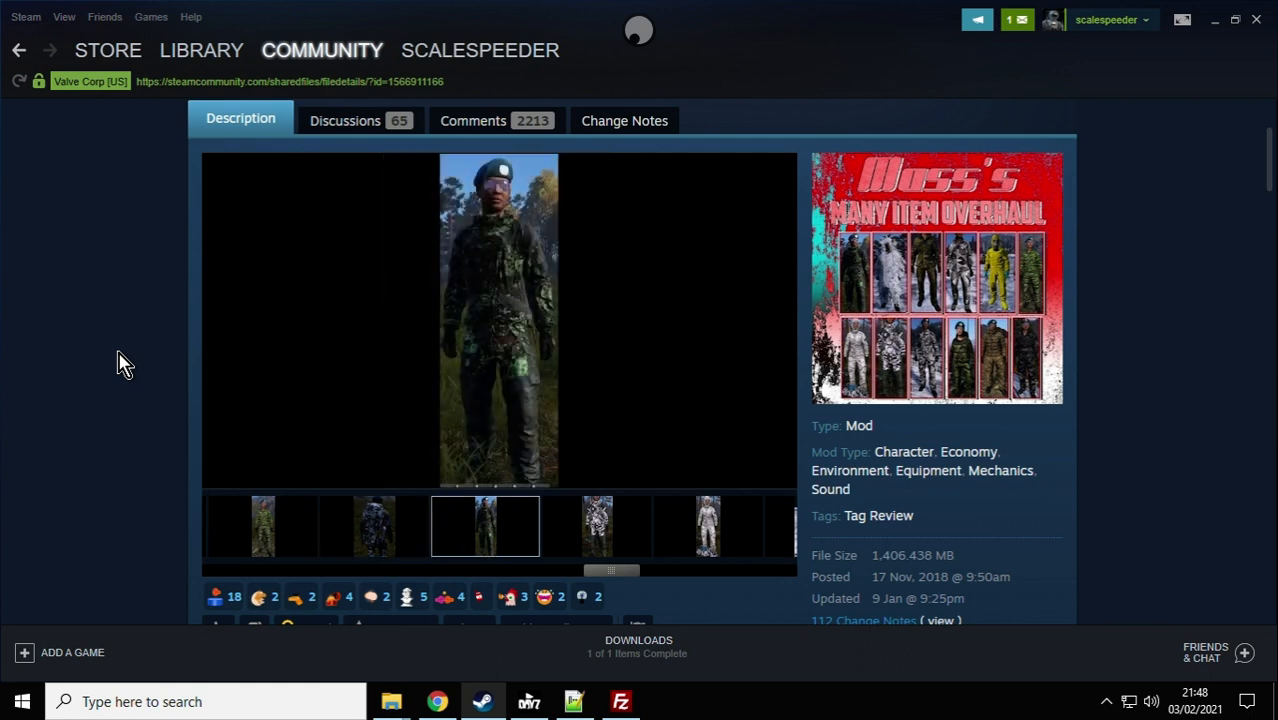
pyautogui.scroll(-2, 118, 364)
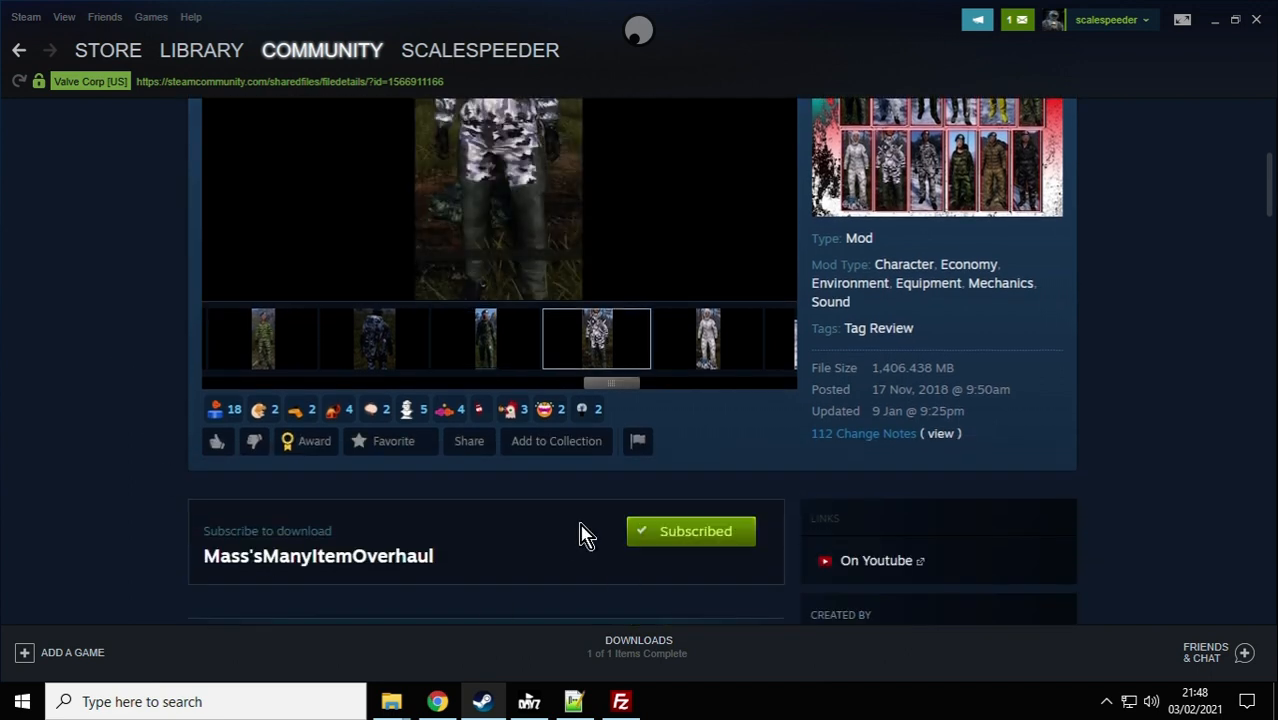
pyautogui.scroll(4, 25, 407)
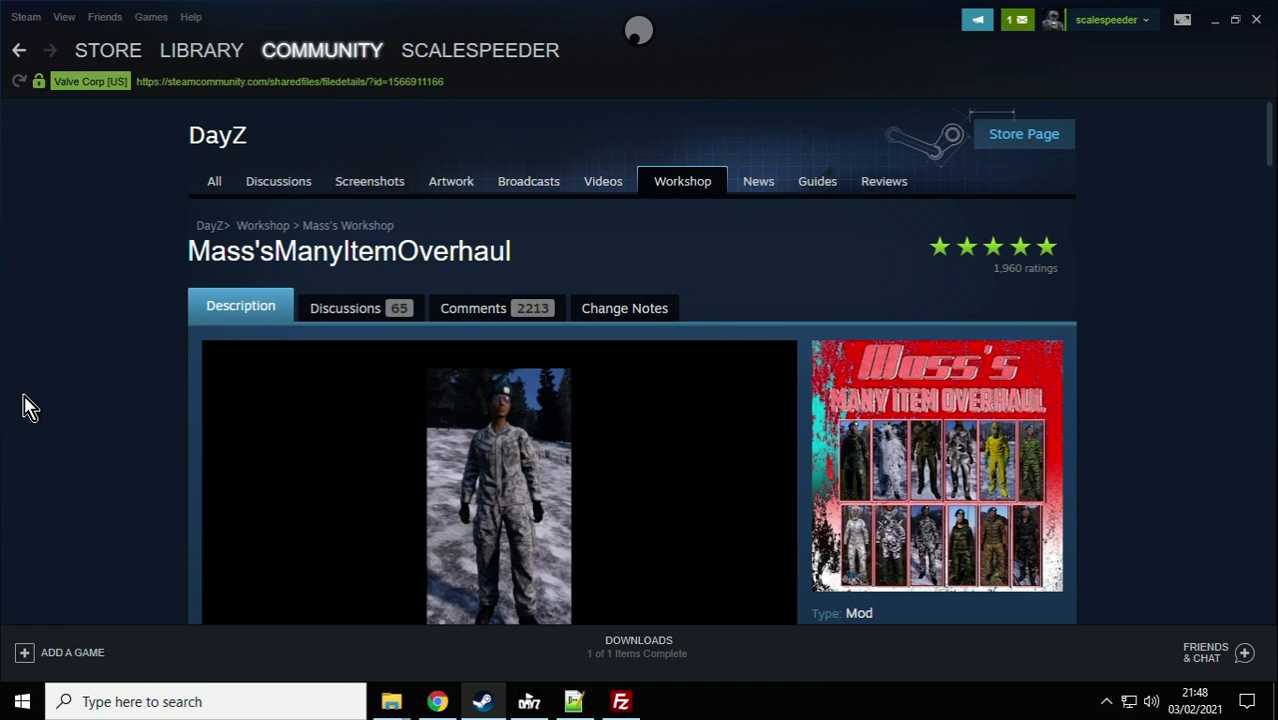
pyautogui.scroll(-1, 30, 405)
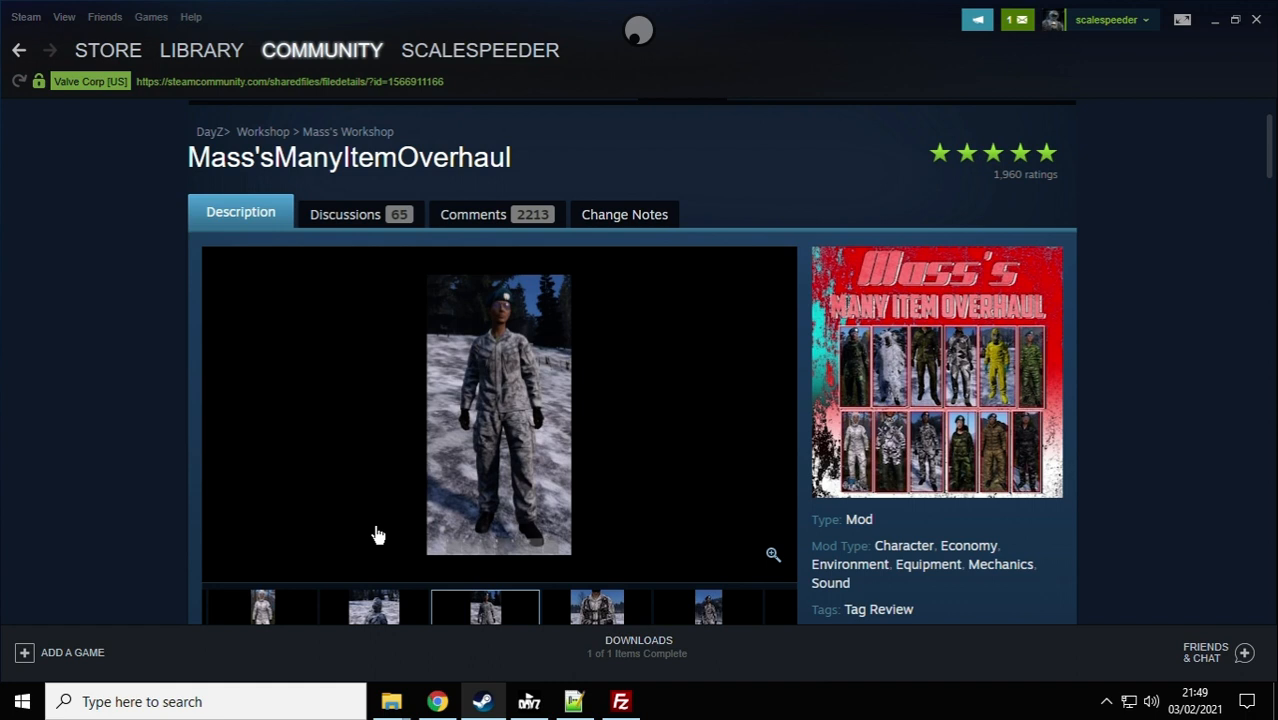
# Step: View the !Workshop folder, switch to the DayZ Launcher and open the Mass'sManyItemOverhaul mod's folder in Windows Explorer, accepting the warning
pyautogui.moveTo(399, 712)
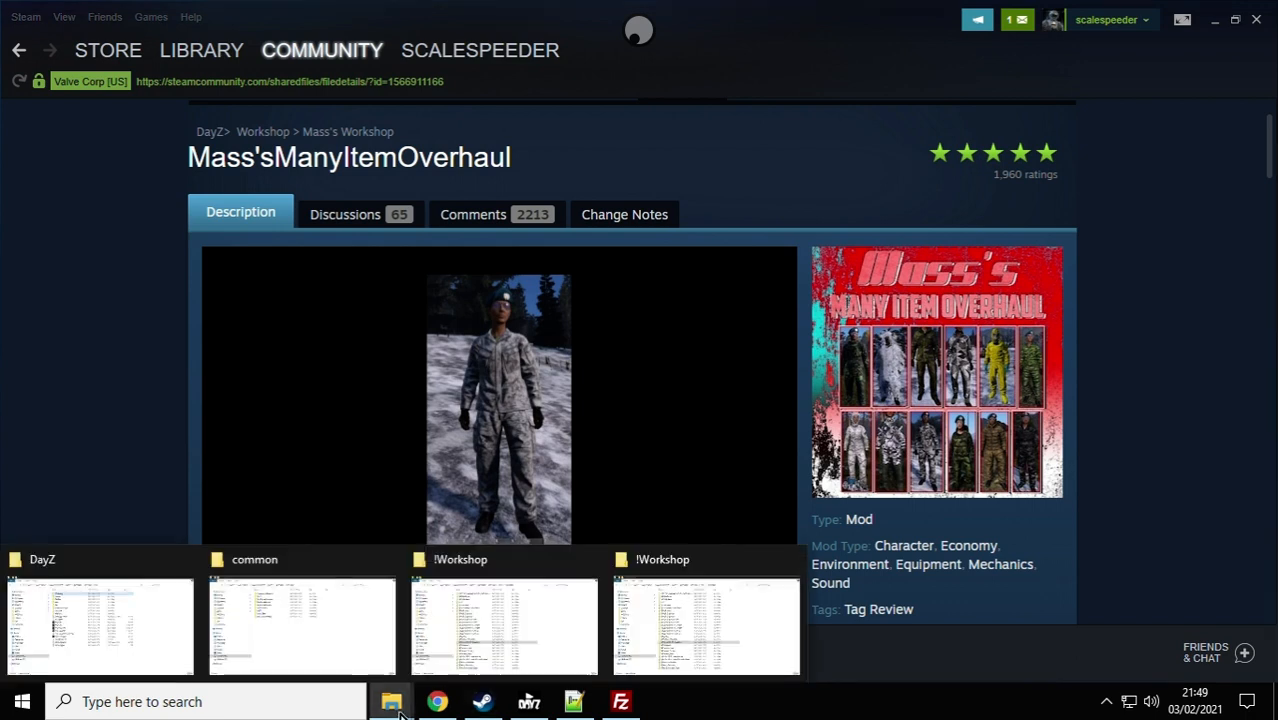
pyautogui.click(463, 608)
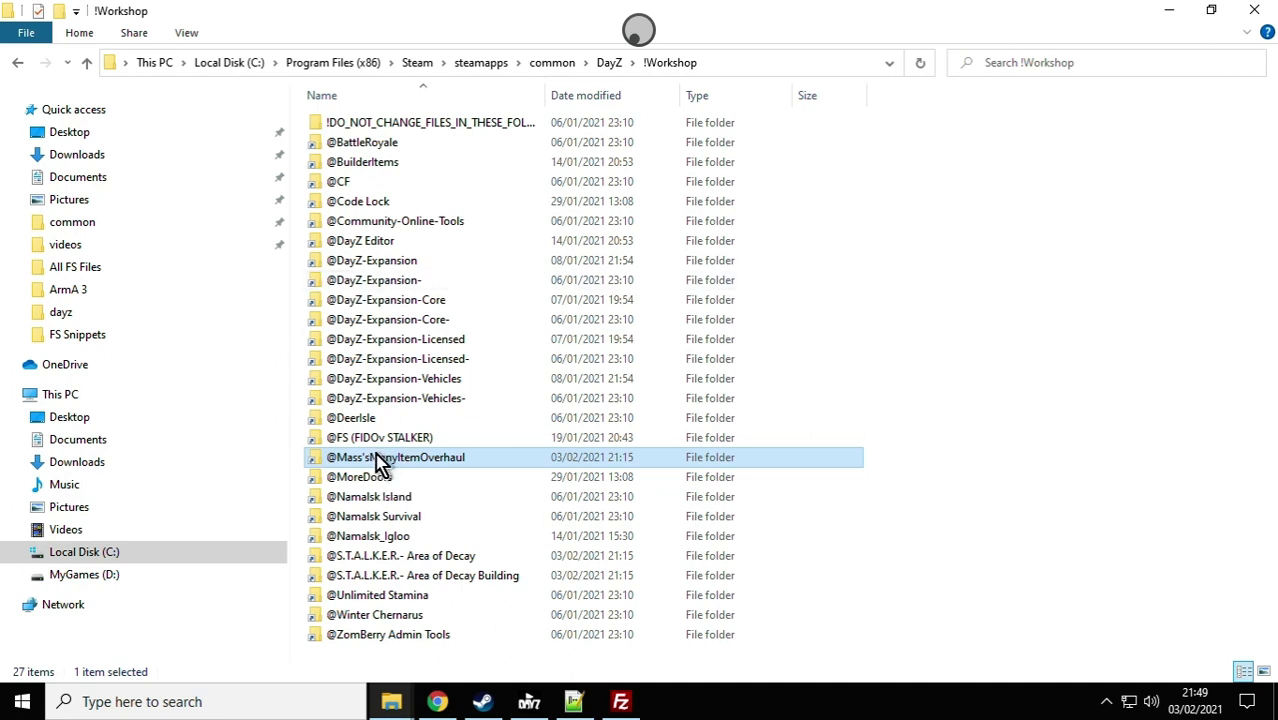
pyautogui.click(527, 701)
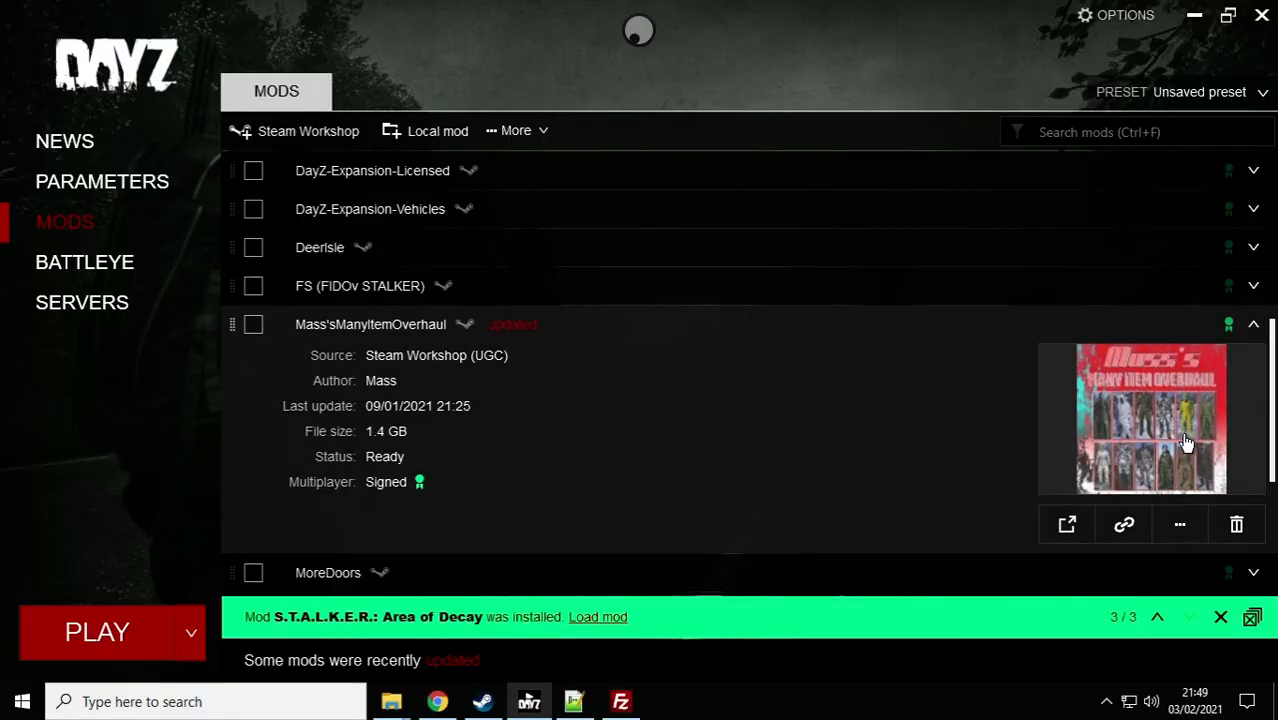
pyautogui.click(1254, 326)
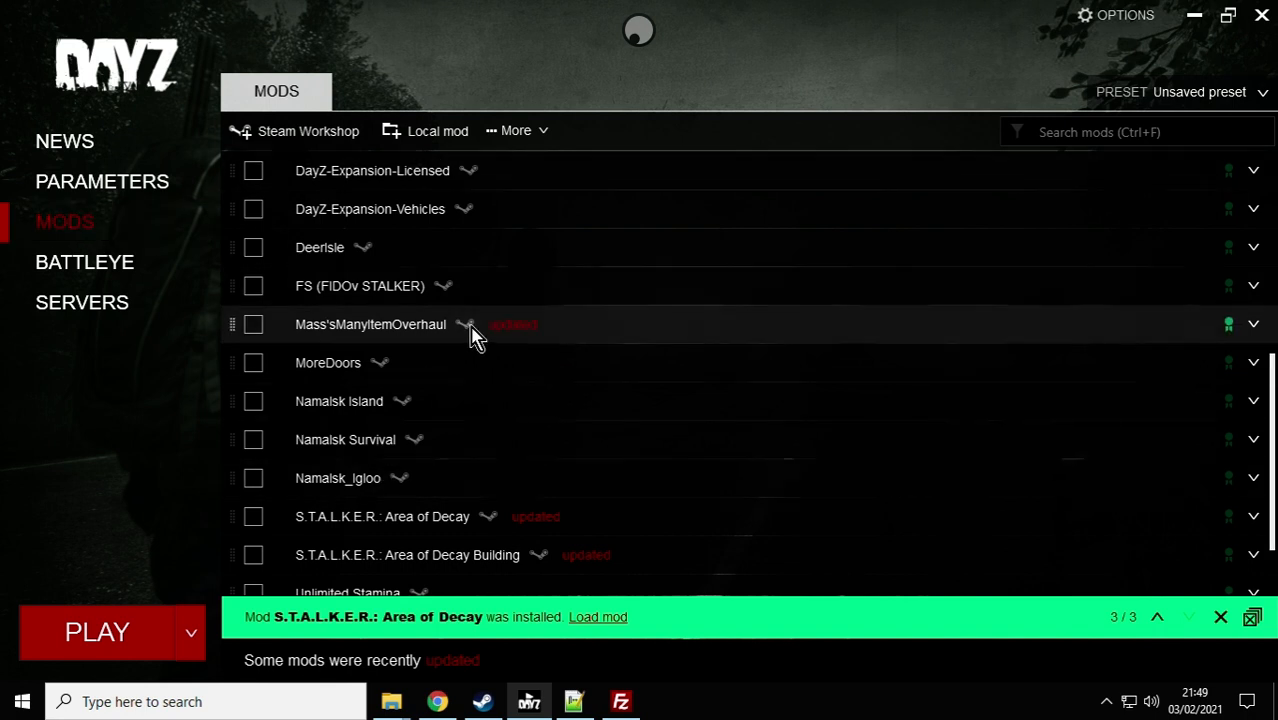
pyautogui.click(1254, 326)
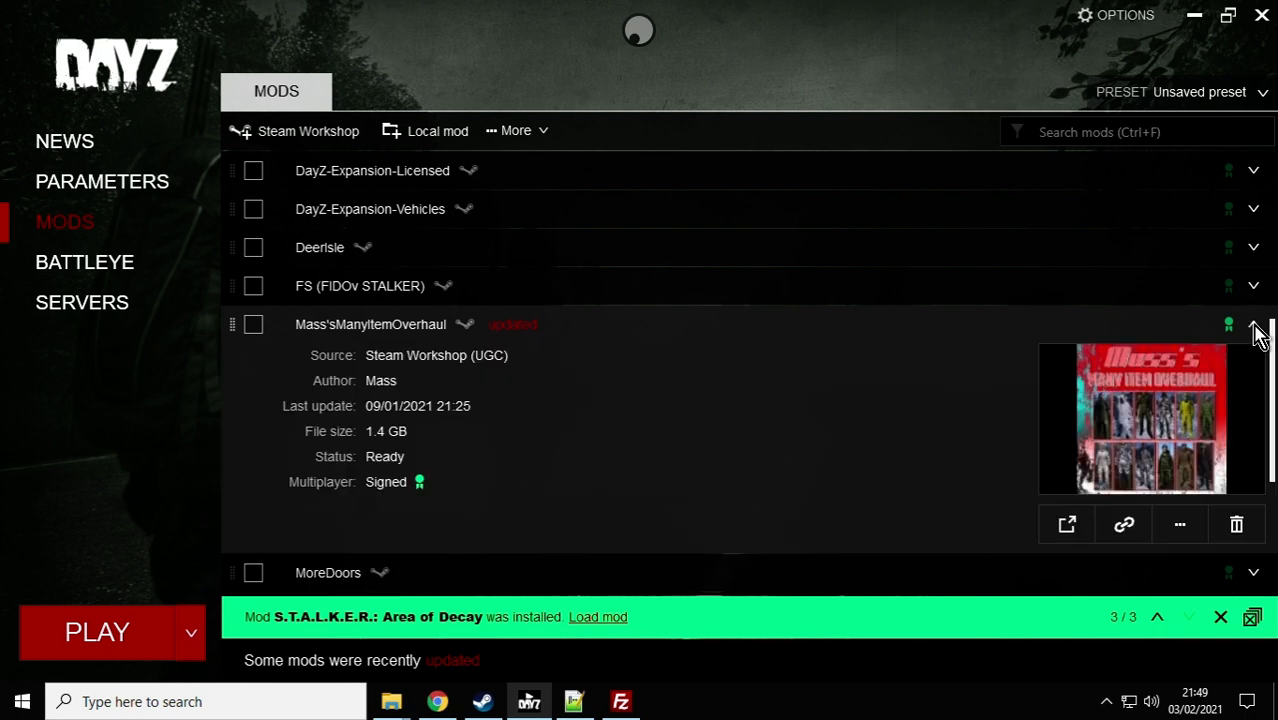
pyautogui.click(1182, 526)
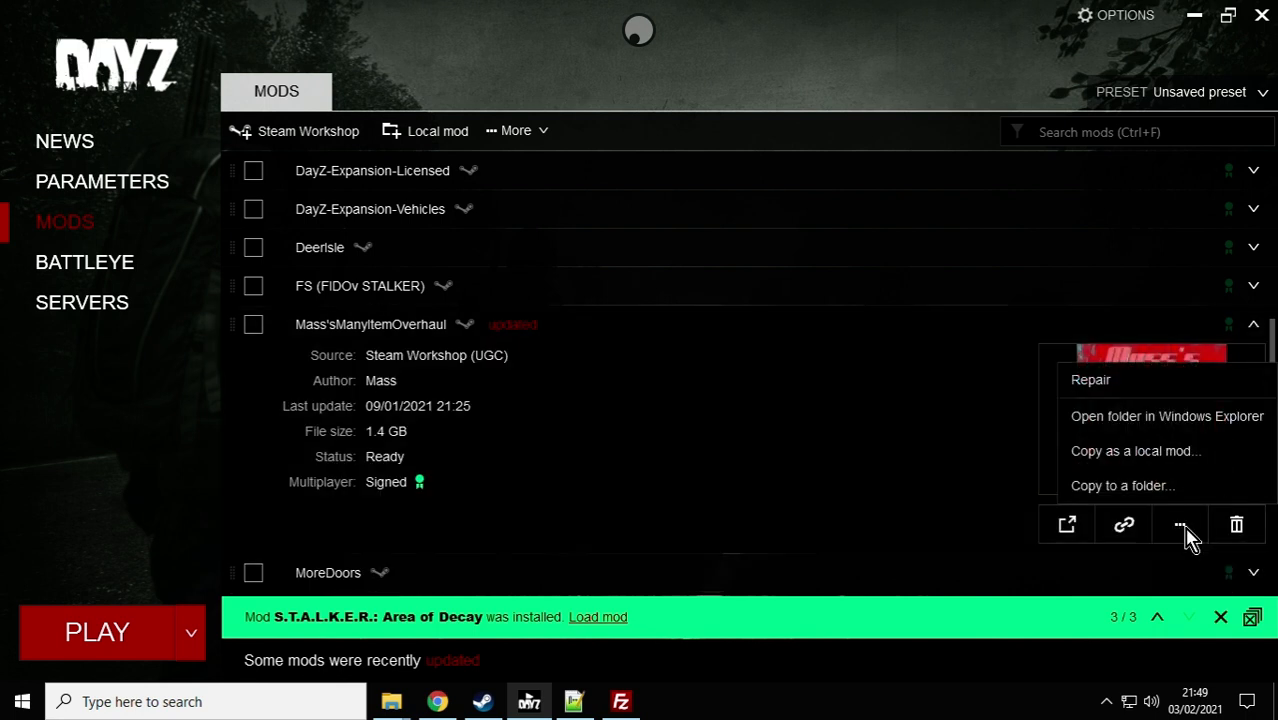
pyautogui.click(1140, 418)
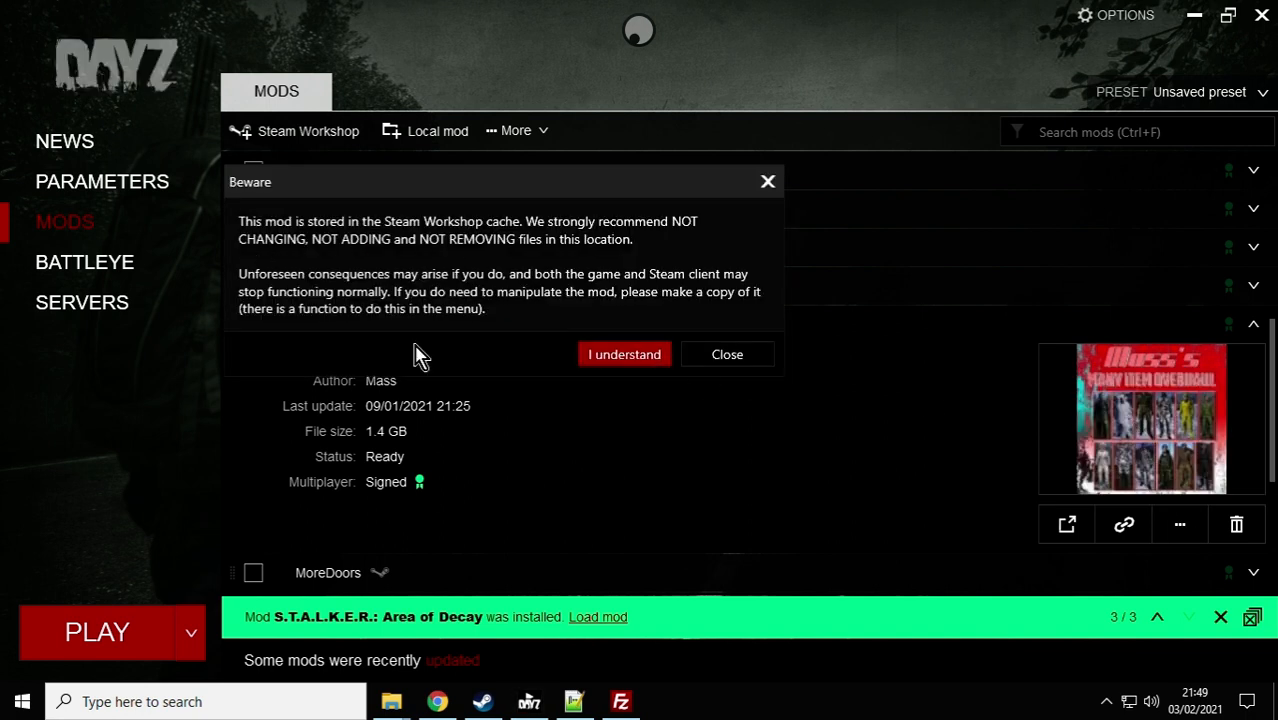
pyautogui.click(622, 362)
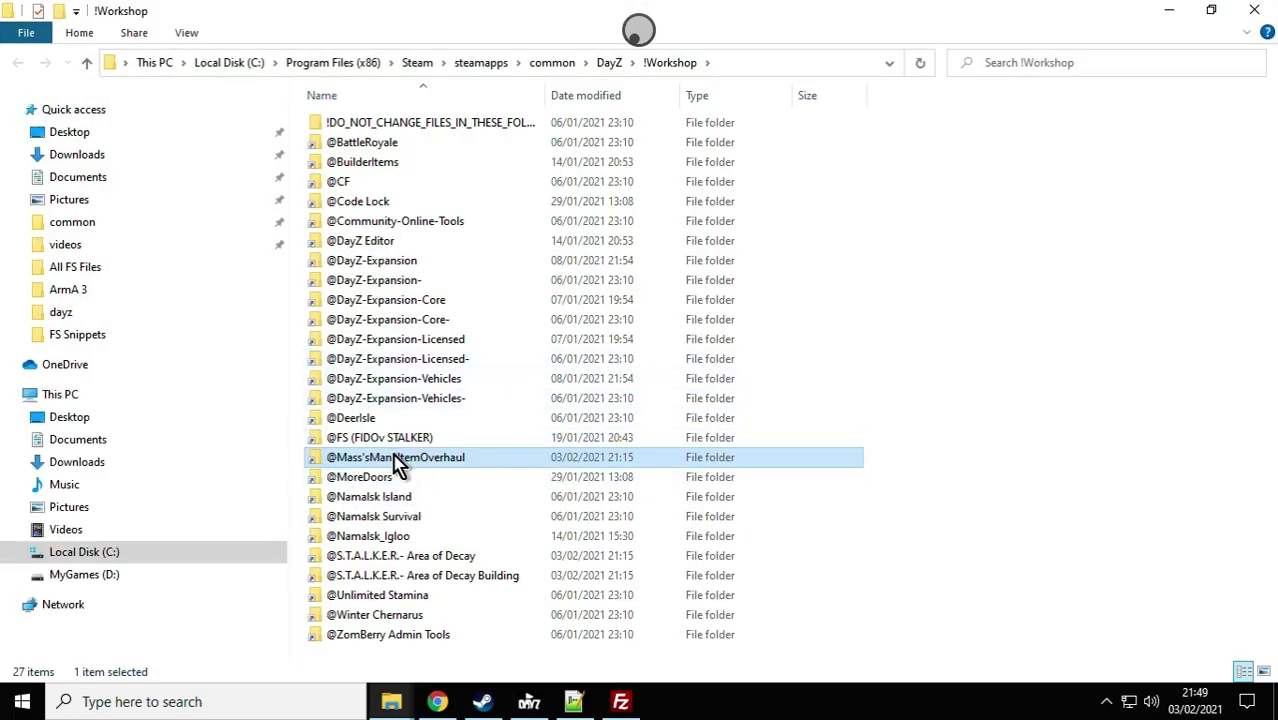
pyautogui.doubleClick(335, 462)
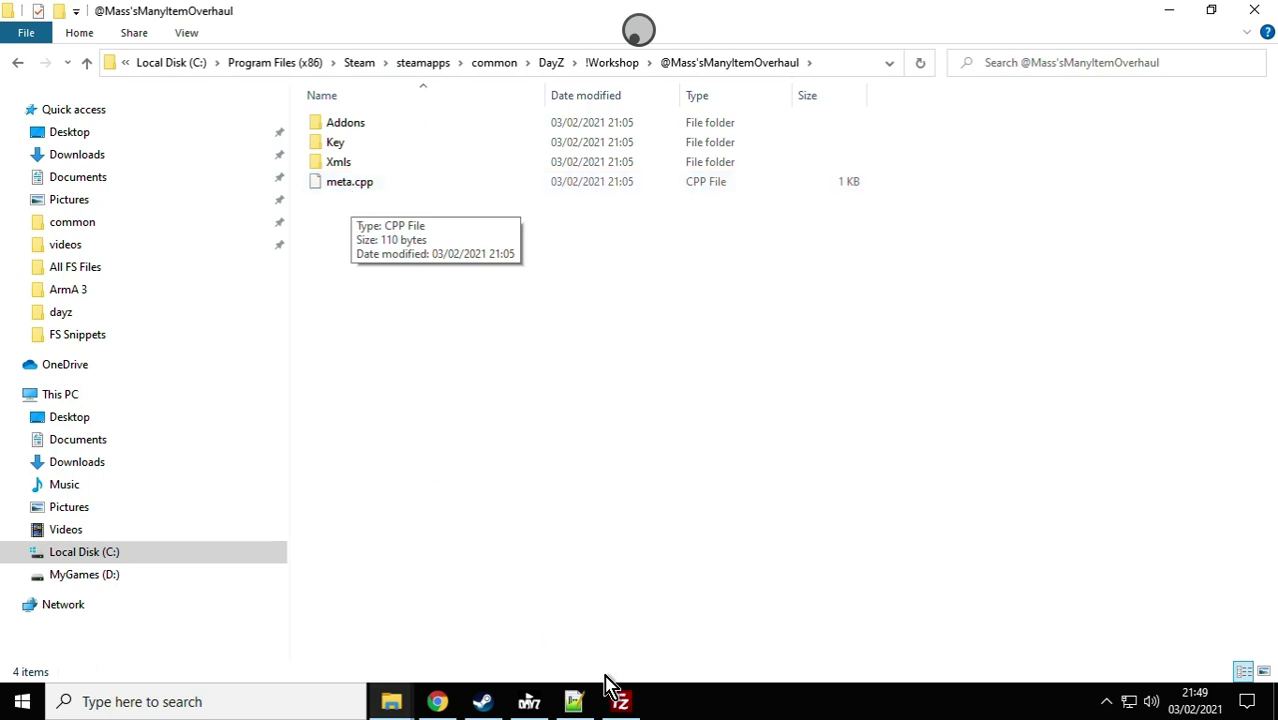
pyautogui.click(622, 703)
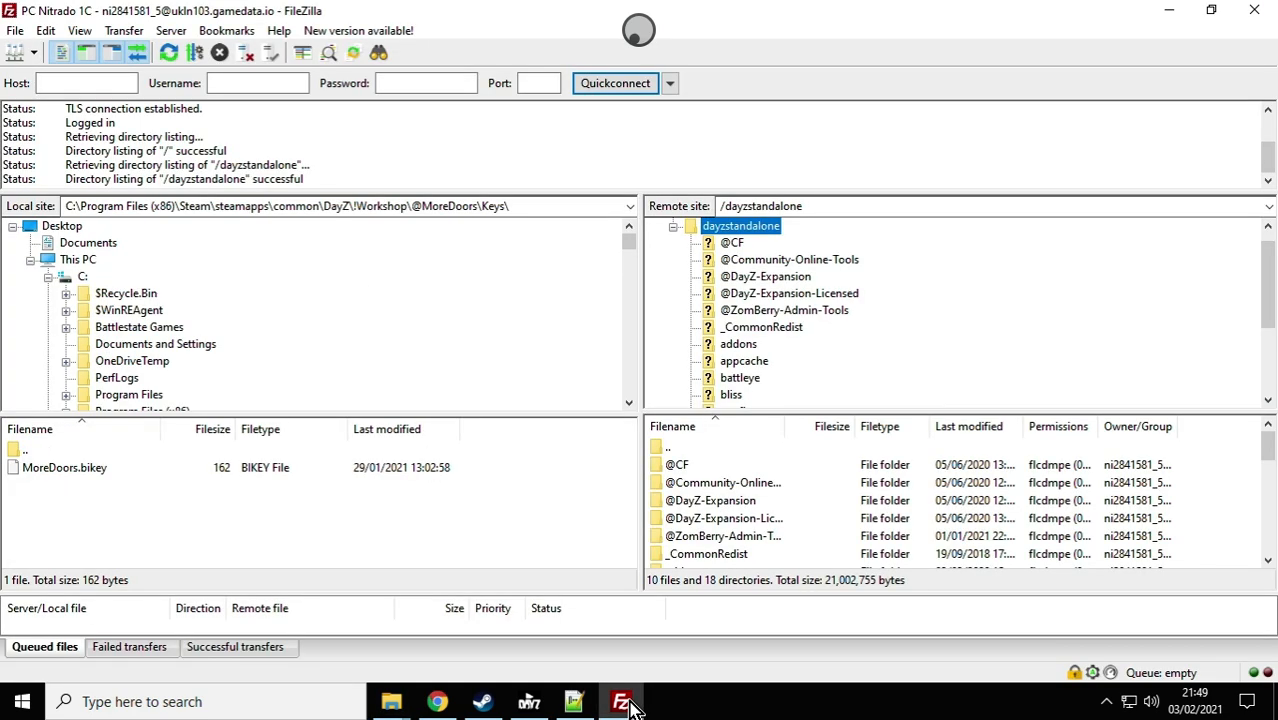
pyautogui.click(622, 703)
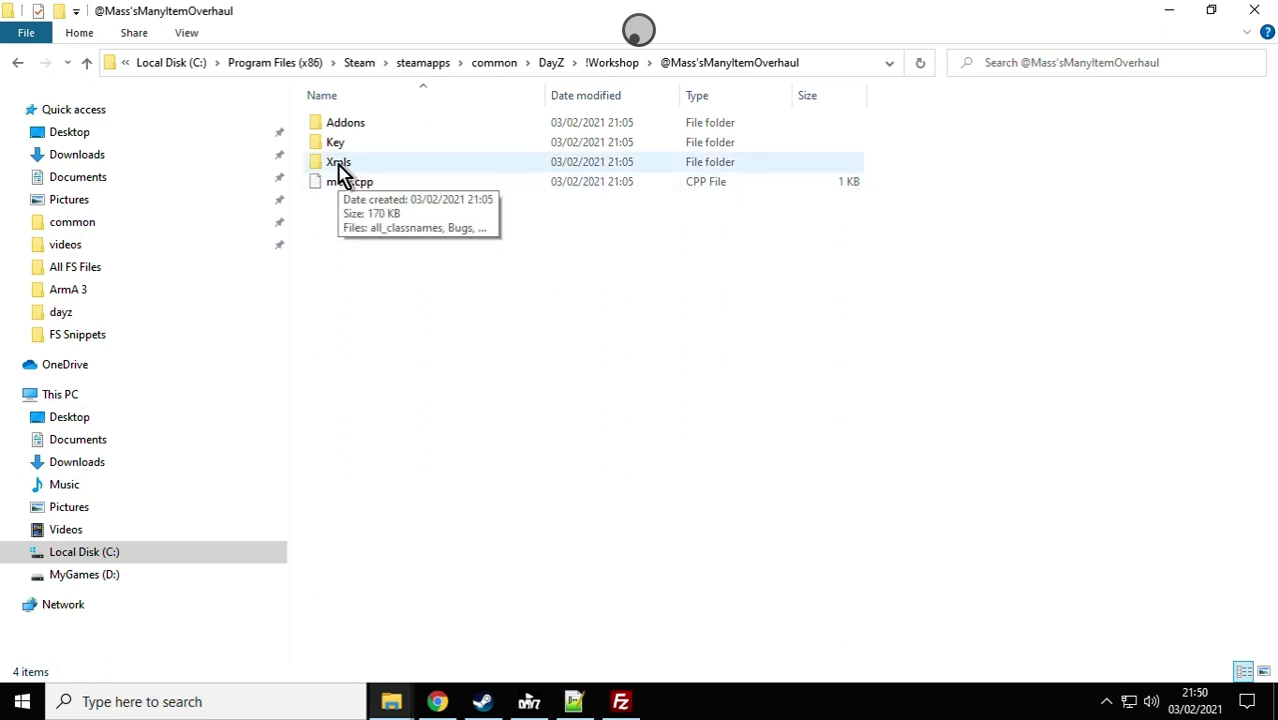
pyautogui.doubleClick(341, 172)
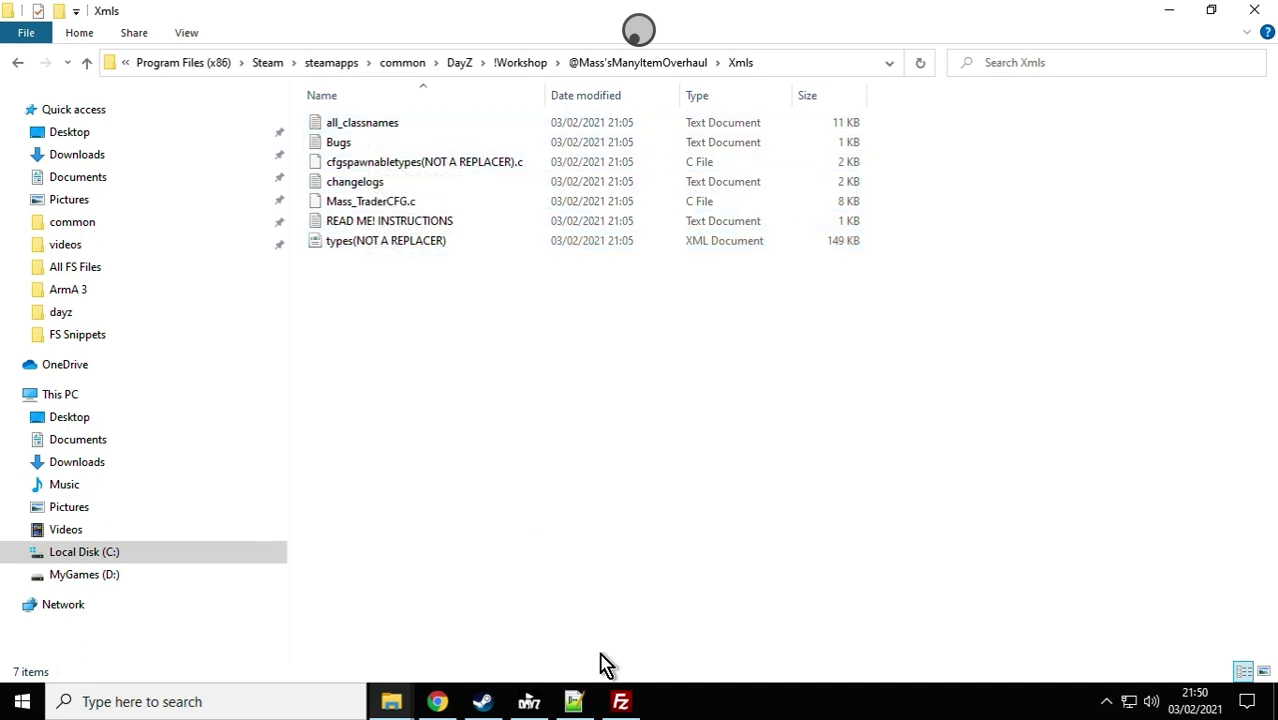
# Step: Switch to Notepad++ and examine the mod's READ ME! INSTRUCTIONS.txt and the item entries in types(NOT A REPLACER).xml
pyautogui.click(575, 708)
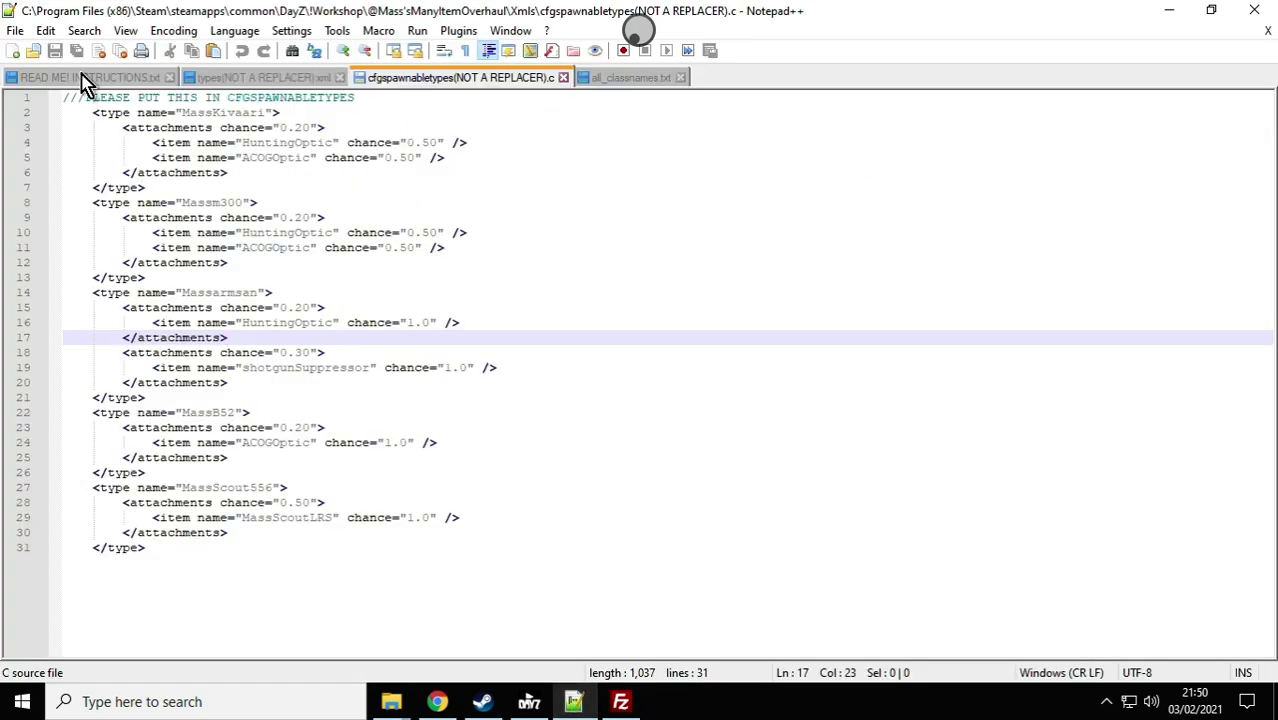
pyautogui.click(84, 79)
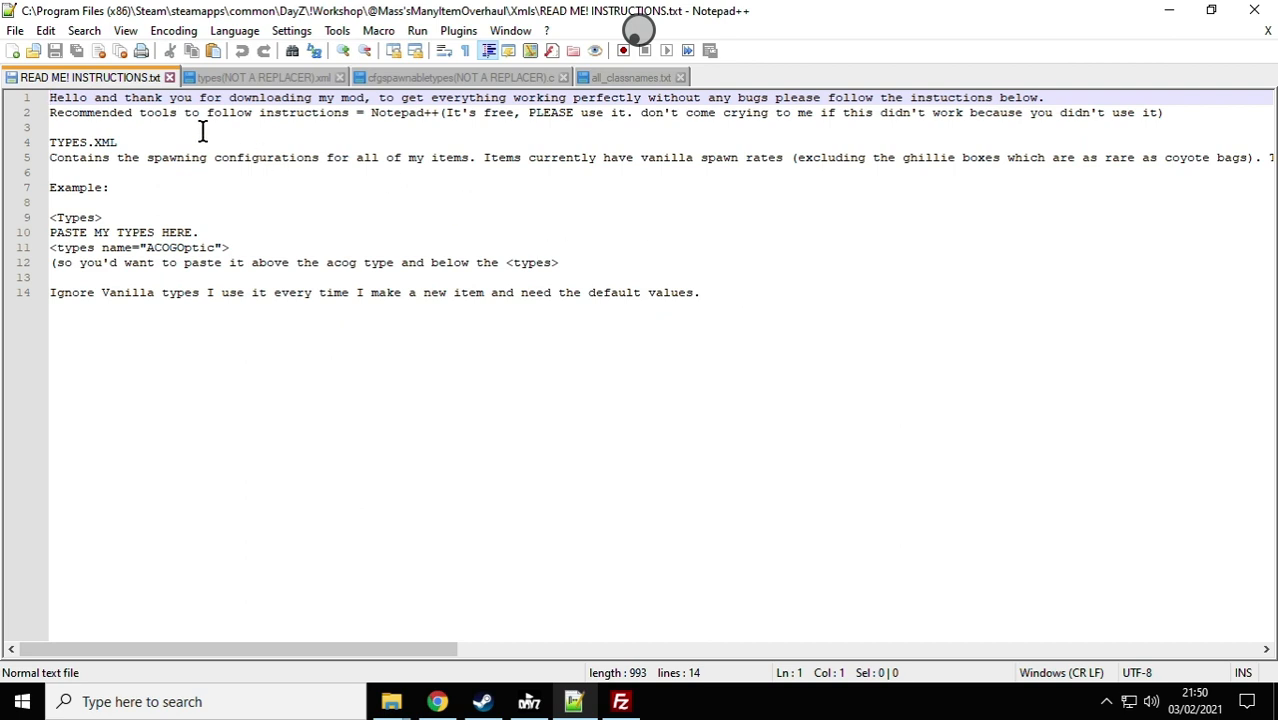
pyautogui.click(276, 78)
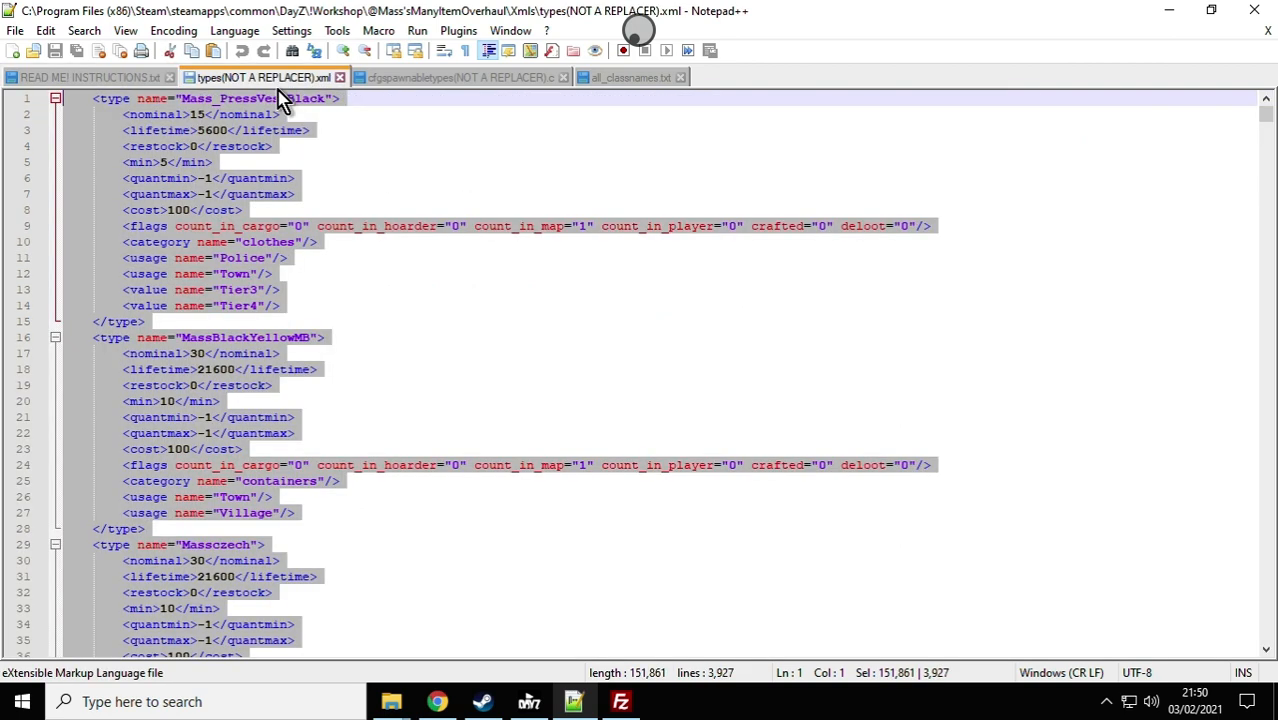
pyautogui.click(382, 306)
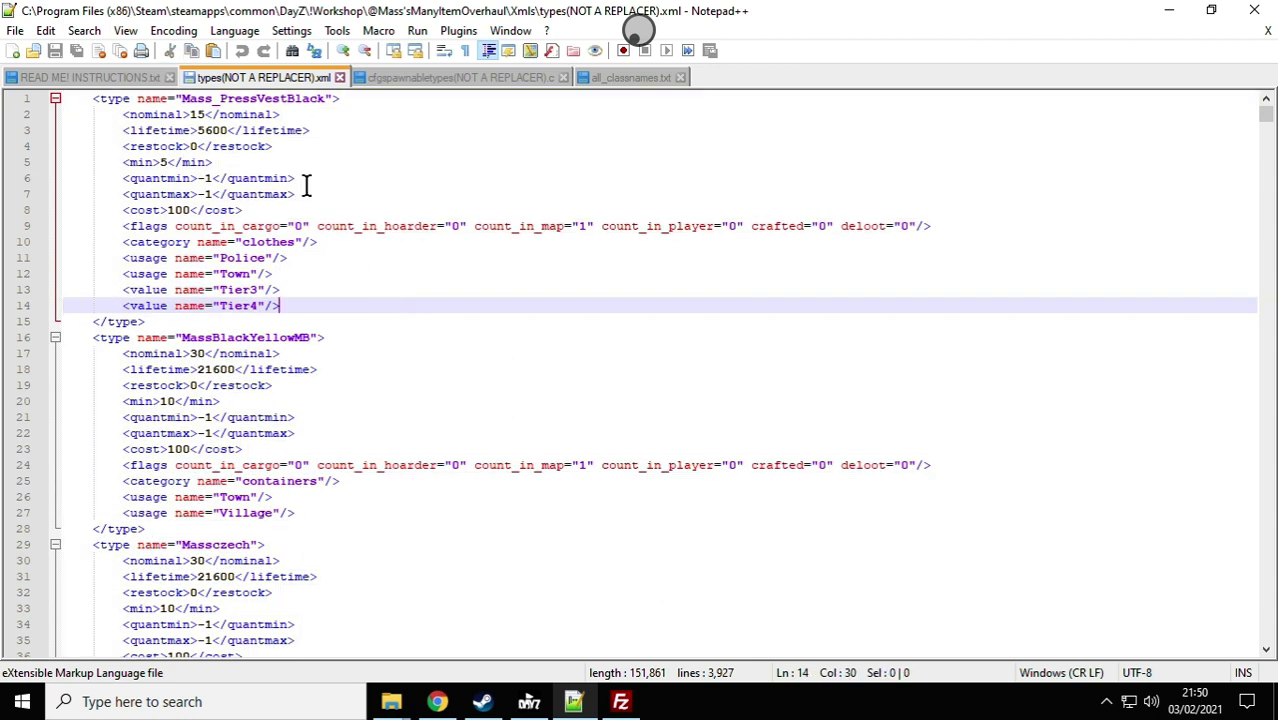
pyautogui.scroll(-4, 280, 280)
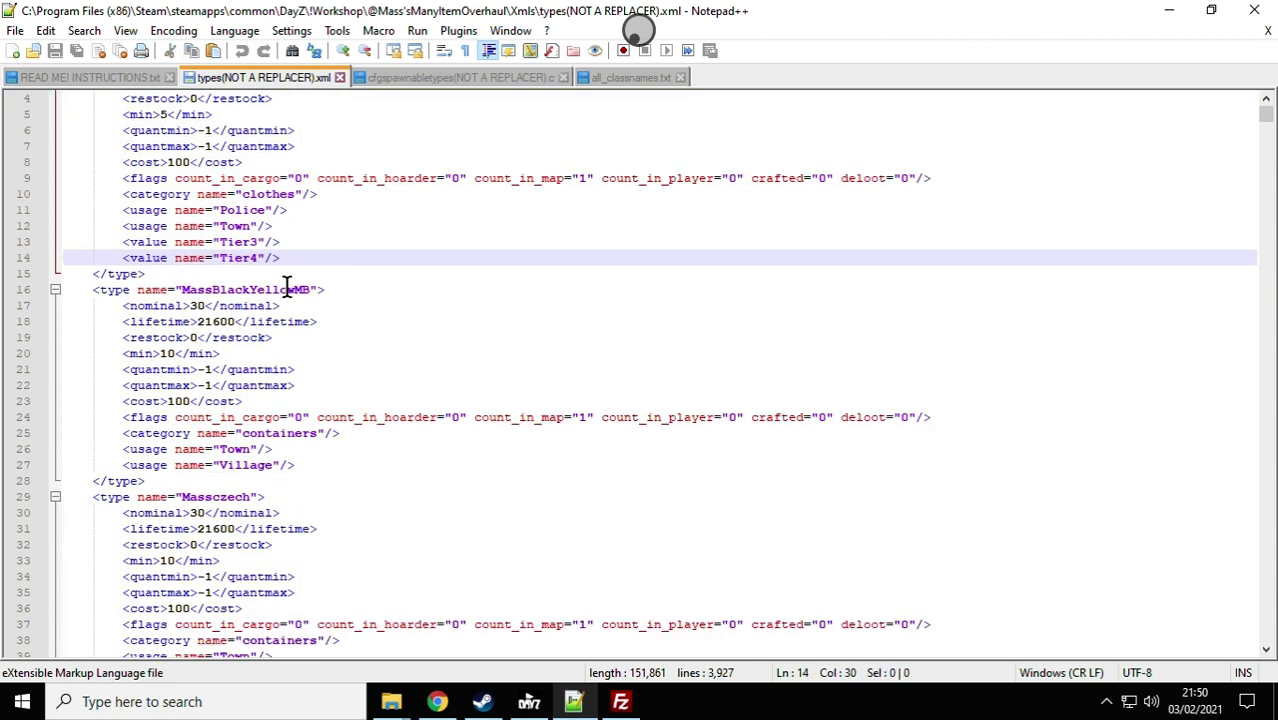
pyautogui.scroll(-4, 295, 295)
pyautogui.scroll(6, 693, 388)
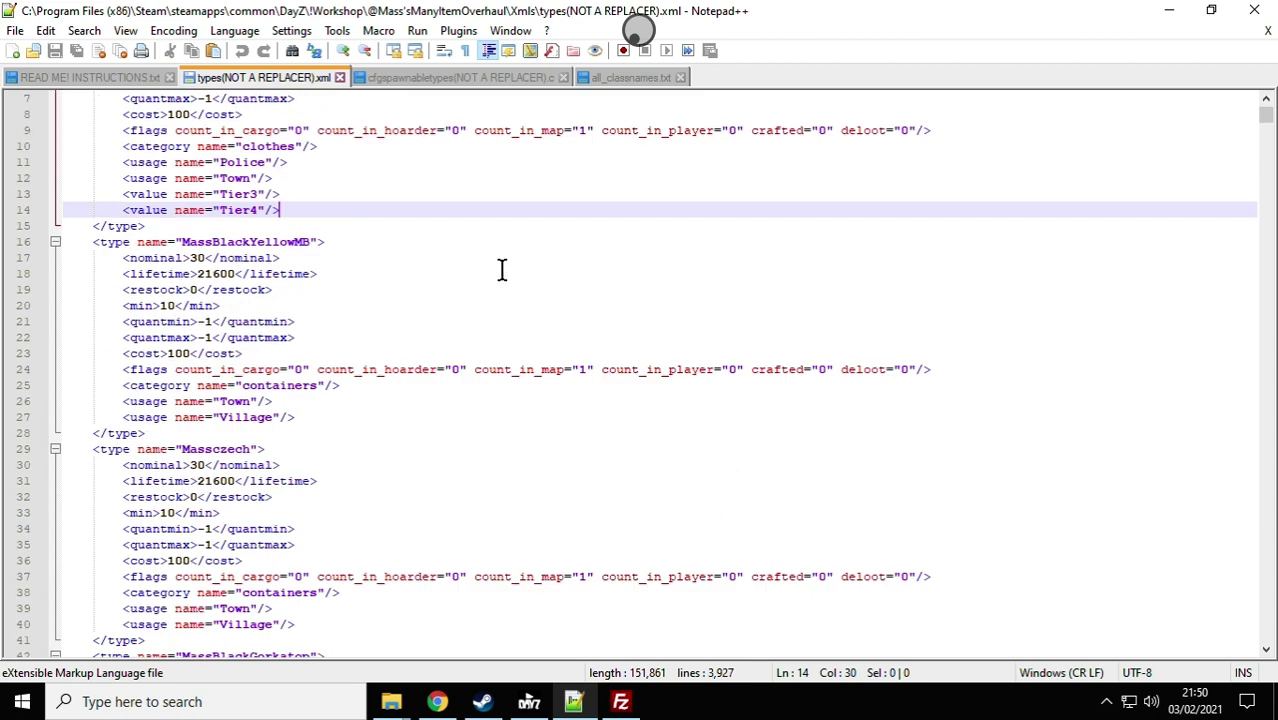
# Step: Examine cfgspawnabletypes(NOT A REPLACER).c and all_classnames.txt, and return to READ ME! INSTRUCTIONS.txt
pyautogui.click(424, 80)
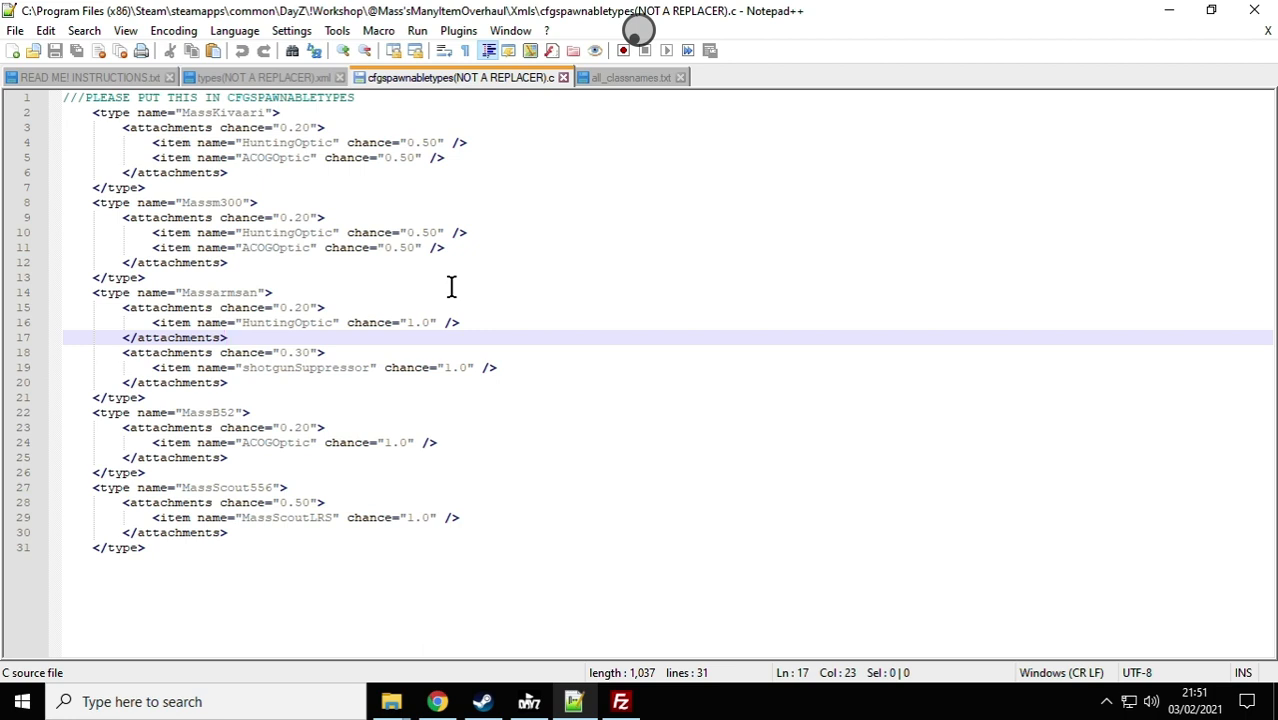
pyautogui.click(630, 79)
pyautogui.scroll(-2, 636, 343)
pyautogui.scroll(3, 585, 326)
pyautogui.click(128, 80)
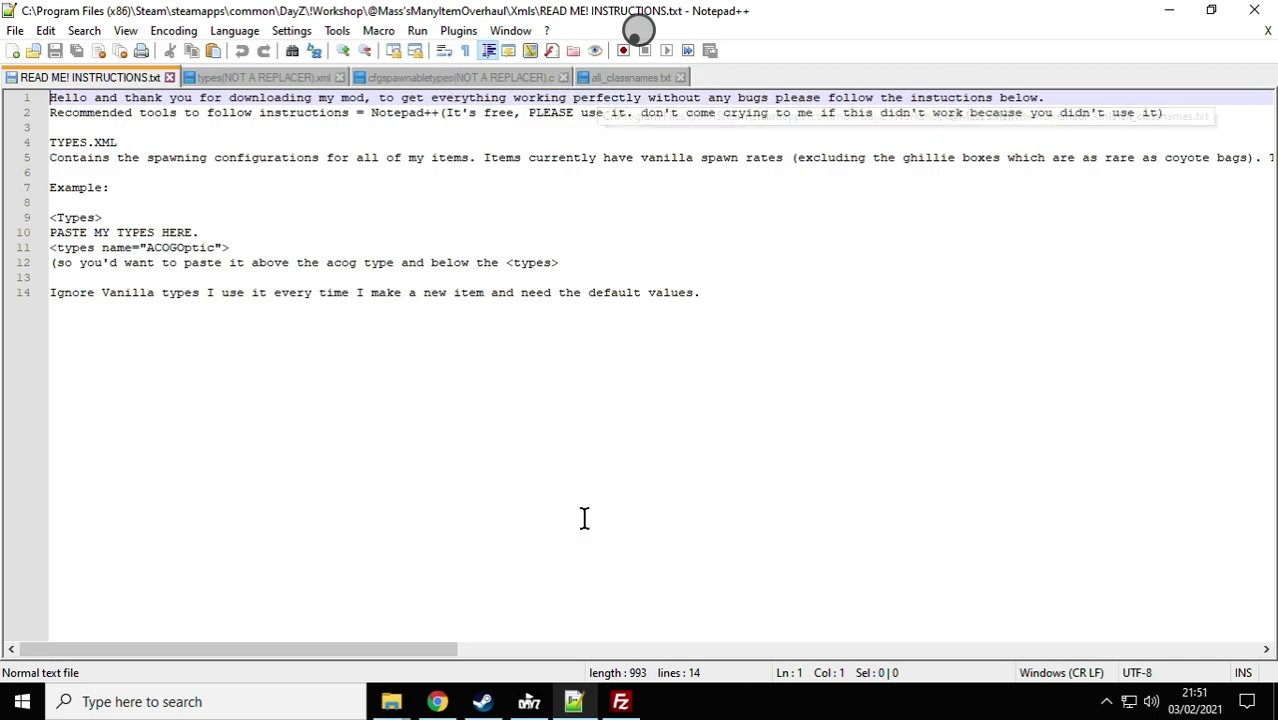
# Step: Switch to Chrome and review the DayZ server's dashboard in the Nitrado web interface
pyautogui.click(447, 705)
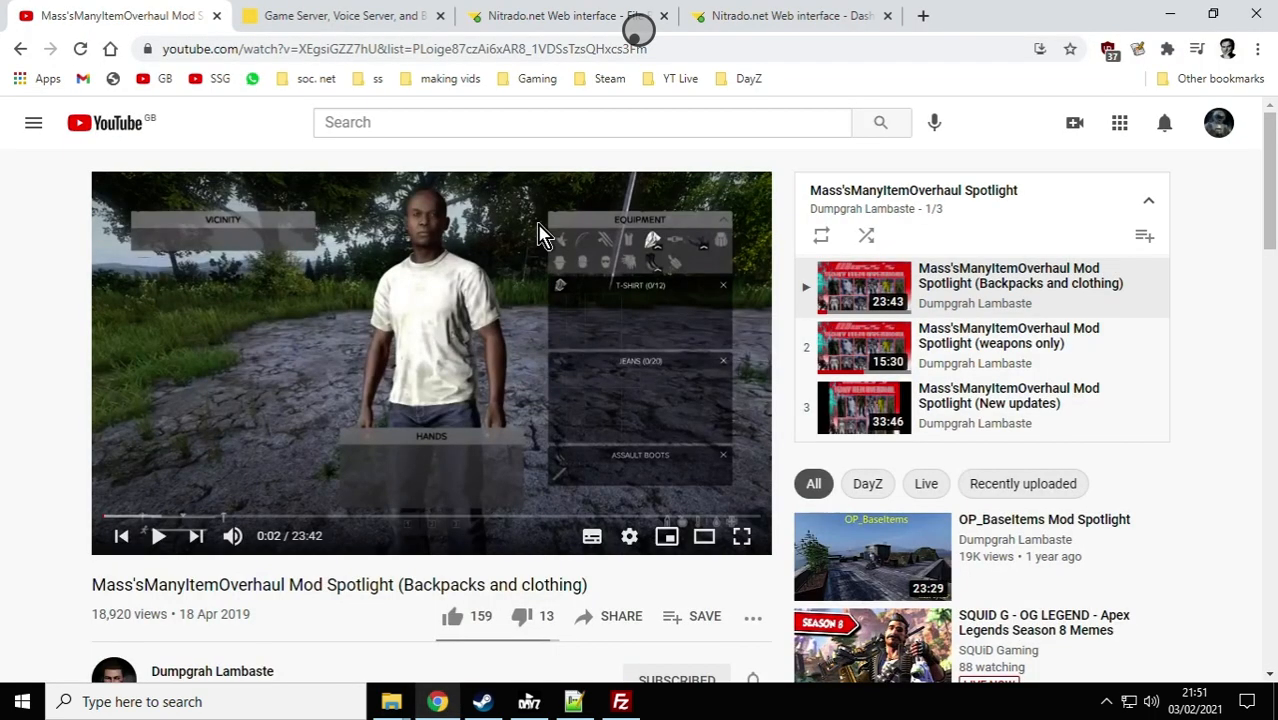
pyautogui.click(545, 18)
pyautogui.click(157, 524)
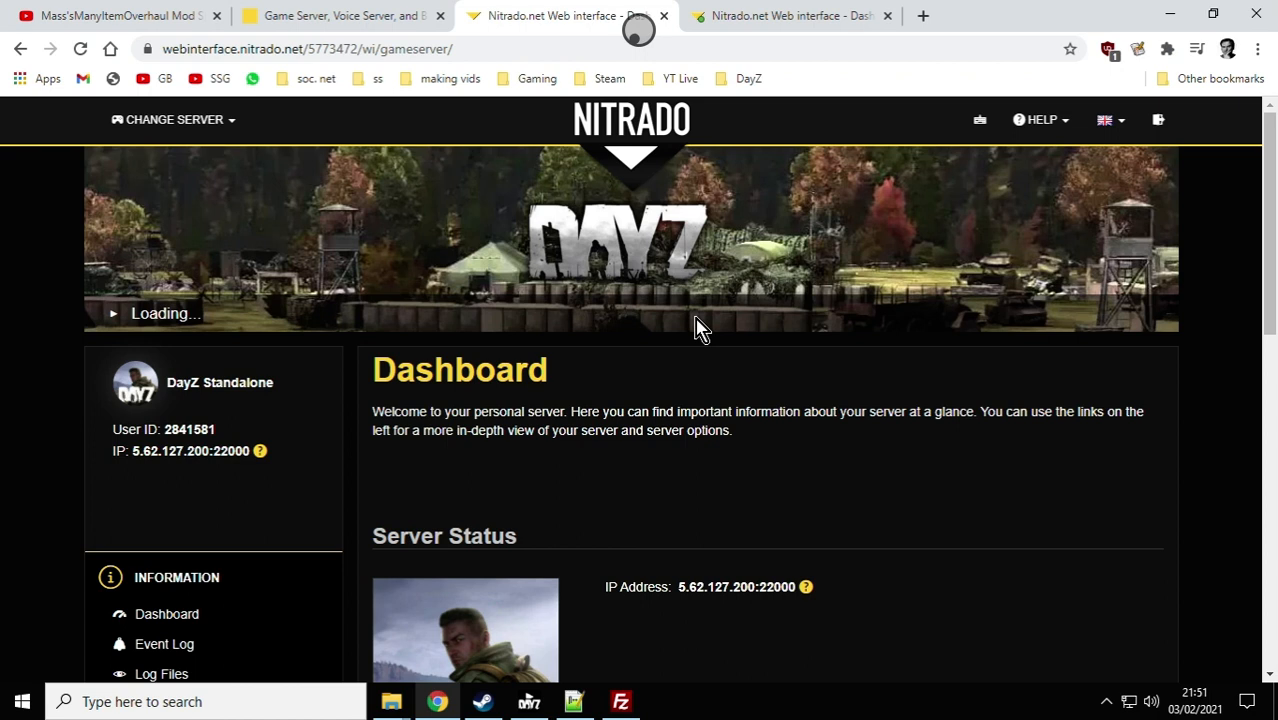
pyautogui.scroll(-1, 698, 328)
pyautogui.scroll(1, 694, 322)
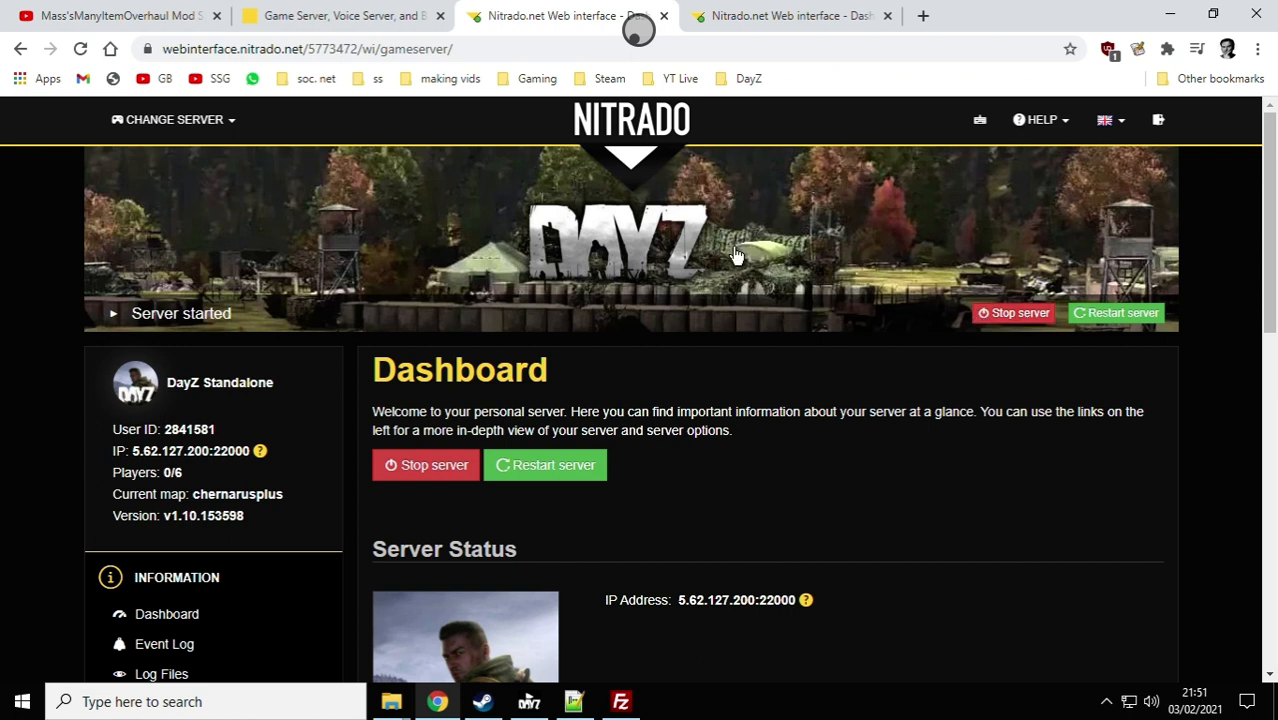
# Step: Switch to FileZilla to look through the local directory tree, and bring up the DayZ !Workshop folder in File Explorer
pyautogui.click(620, 699)
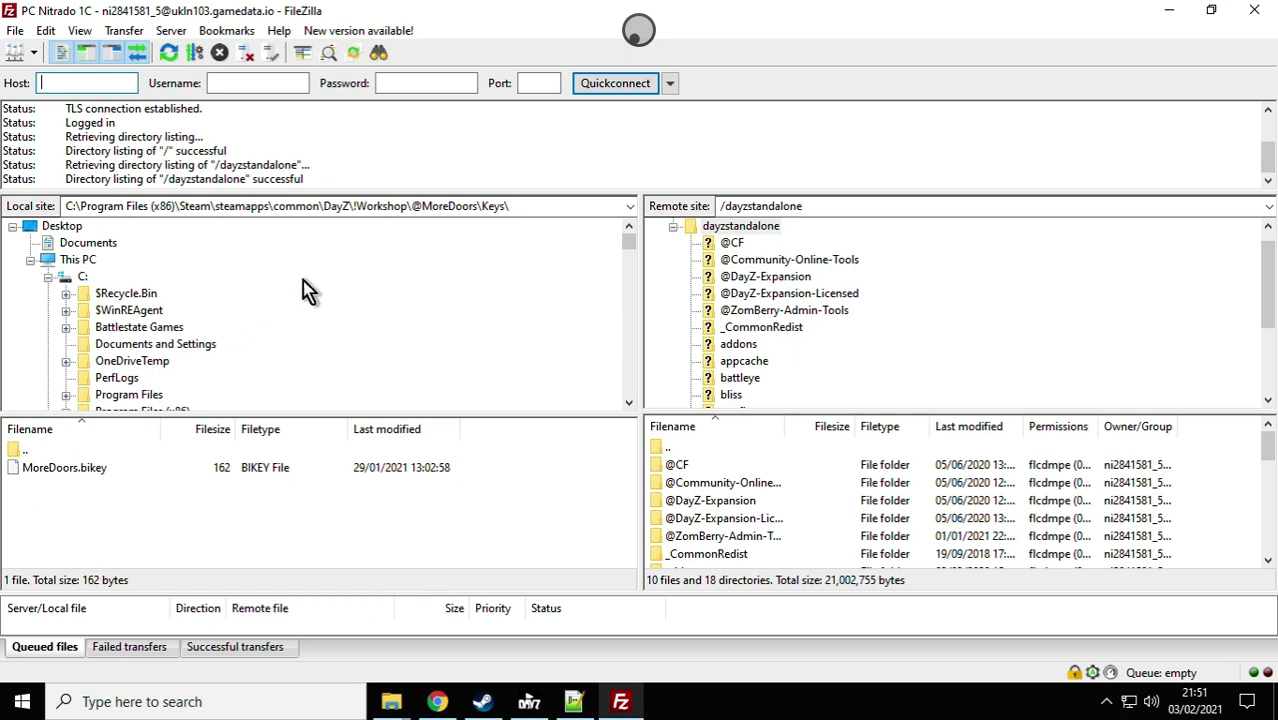
pyautogui.scroll(-1, 328, 328)
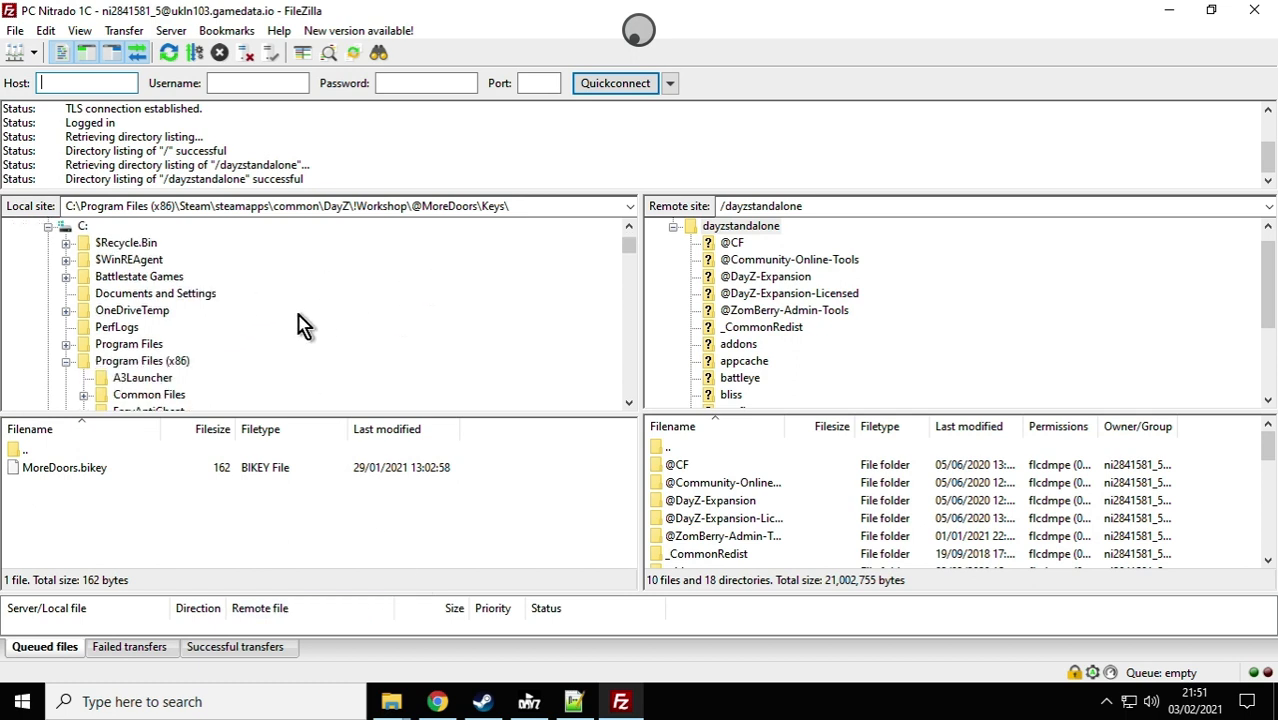
pyautogui.scroll(-1, 266, 330)
pyautogui.scroll(1, 170, 325)
pyautogui.moveTo(393, 705)
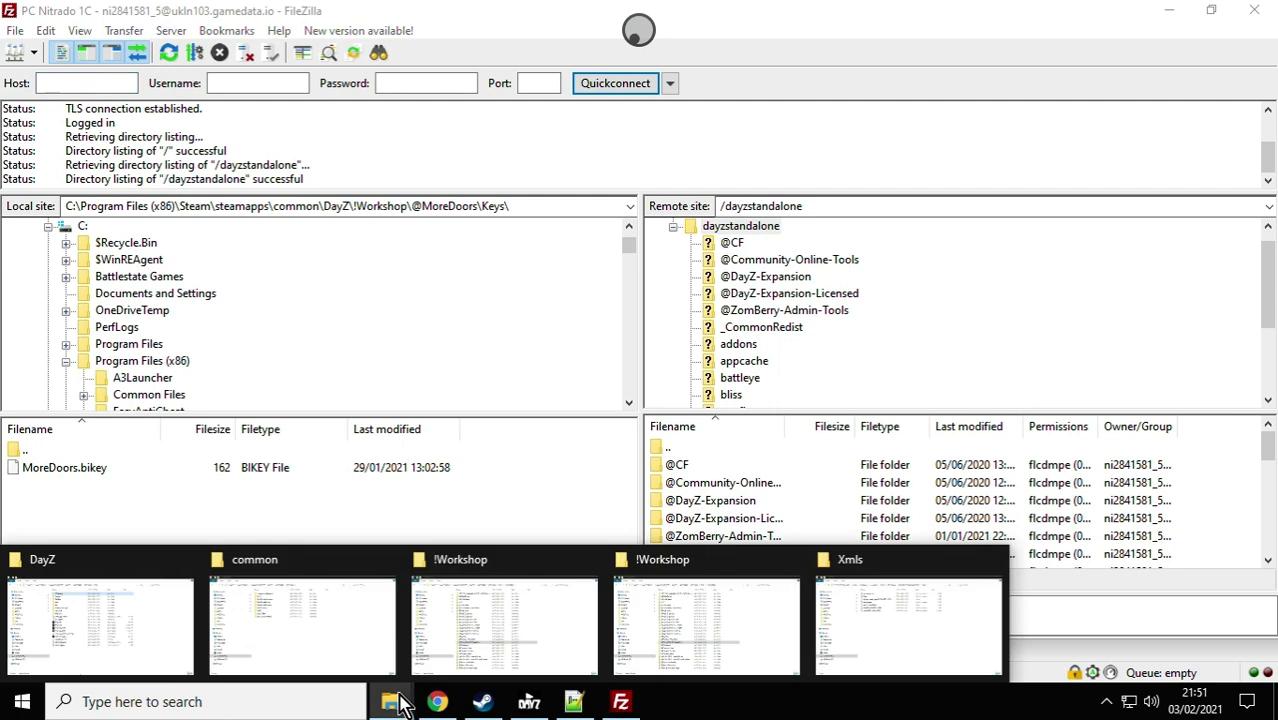
pyautogui.click(451, 633)
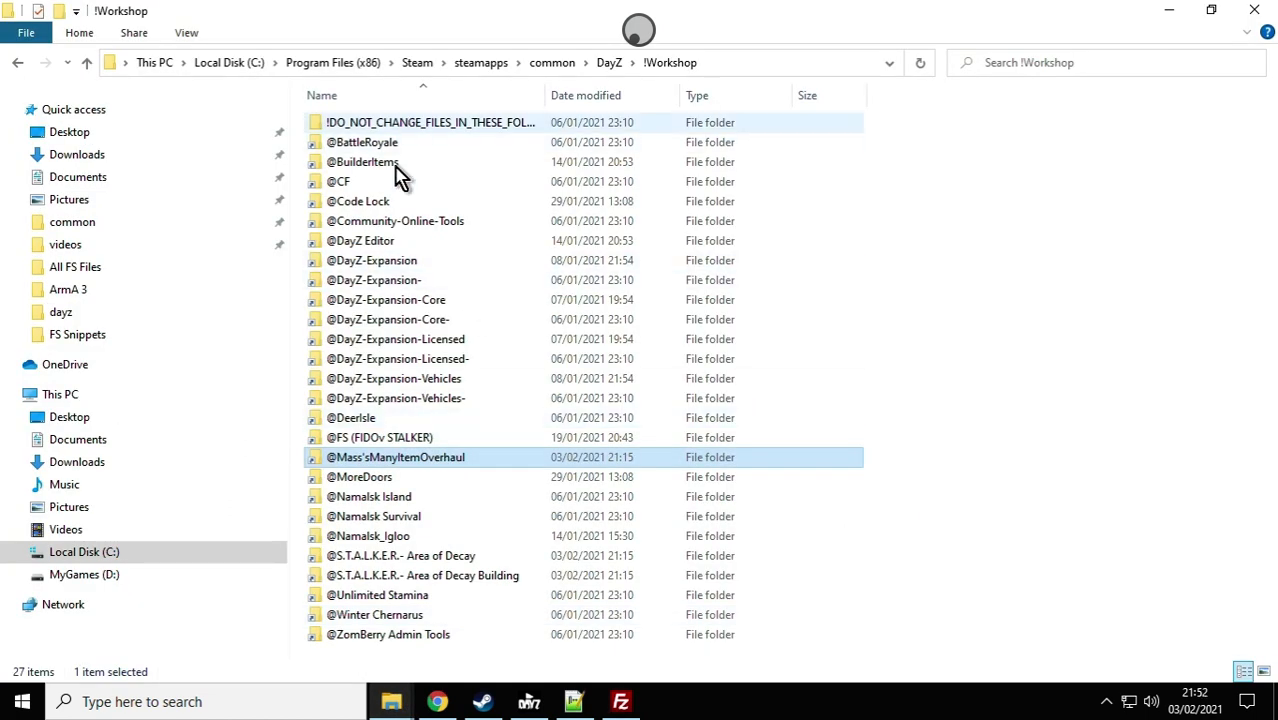
# Step: Copy the path C:\Program Files (x86)\Steam\steamapps\common\DayZ\!Workshop from File Explorer and open it as the local site in FileZilla
pyautogui.click(745, 75)
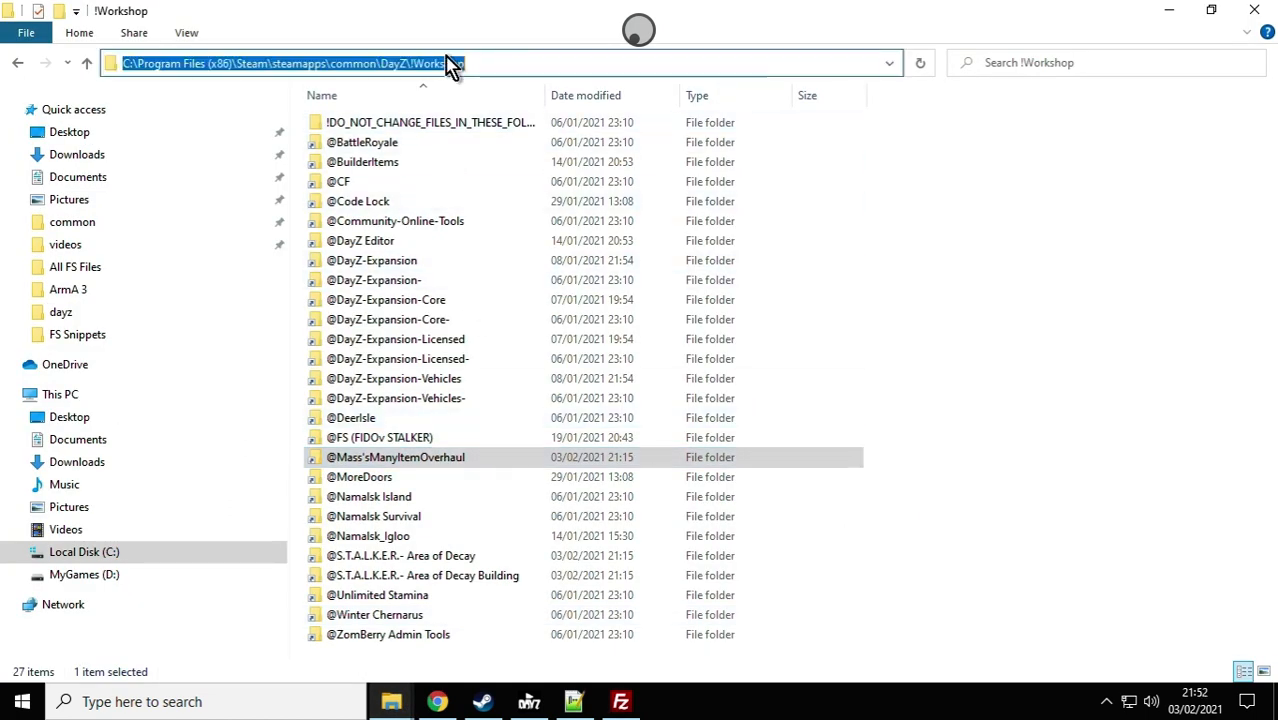
pyautogui.rightClick(386, 62)
pyautogui.click(442, 122)
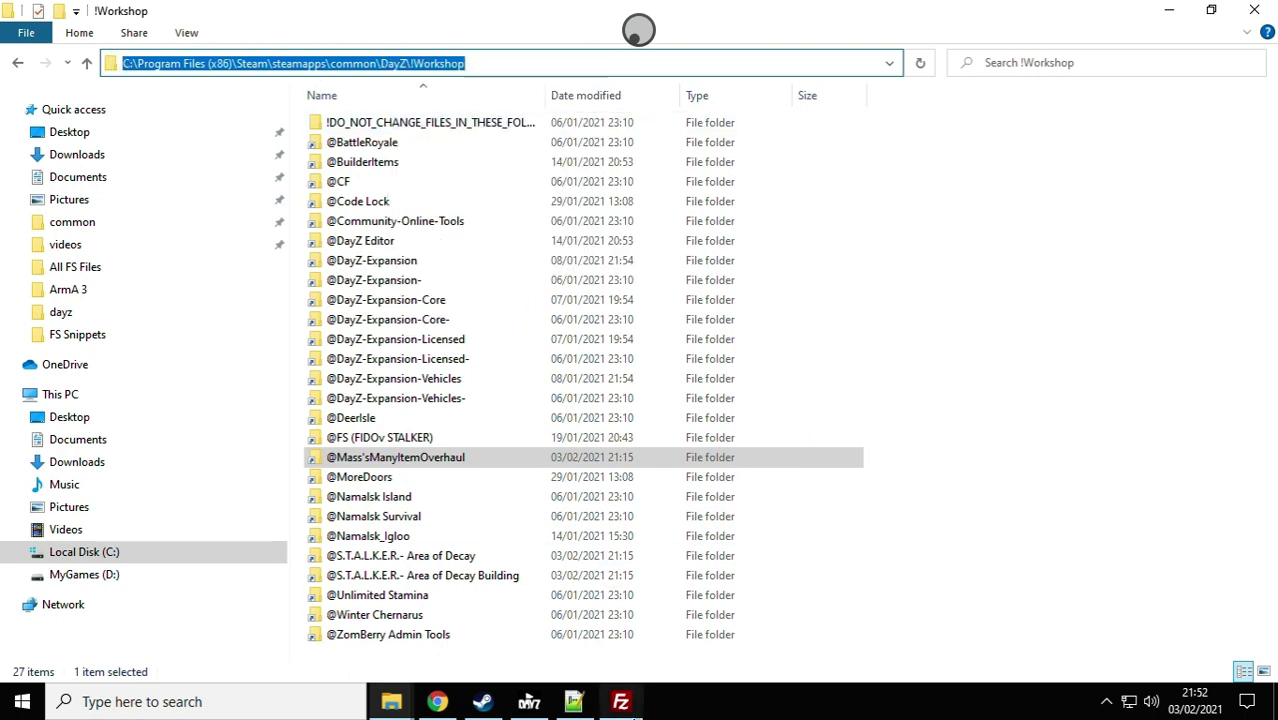
pyautogui.click(620, 701)
pyautogui.click(248, 205)
pyautogui.rightClick(248, 205)
pyautogui.click(335, 287)
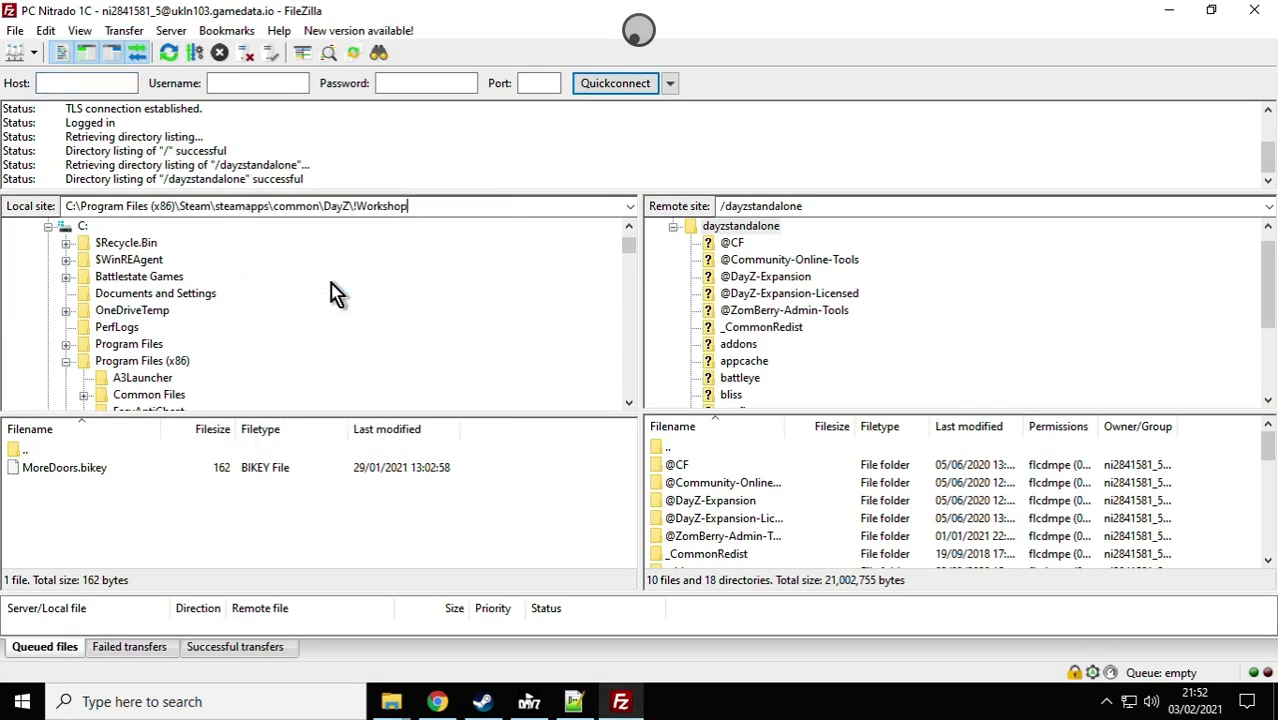
pyautogui.press('Return')
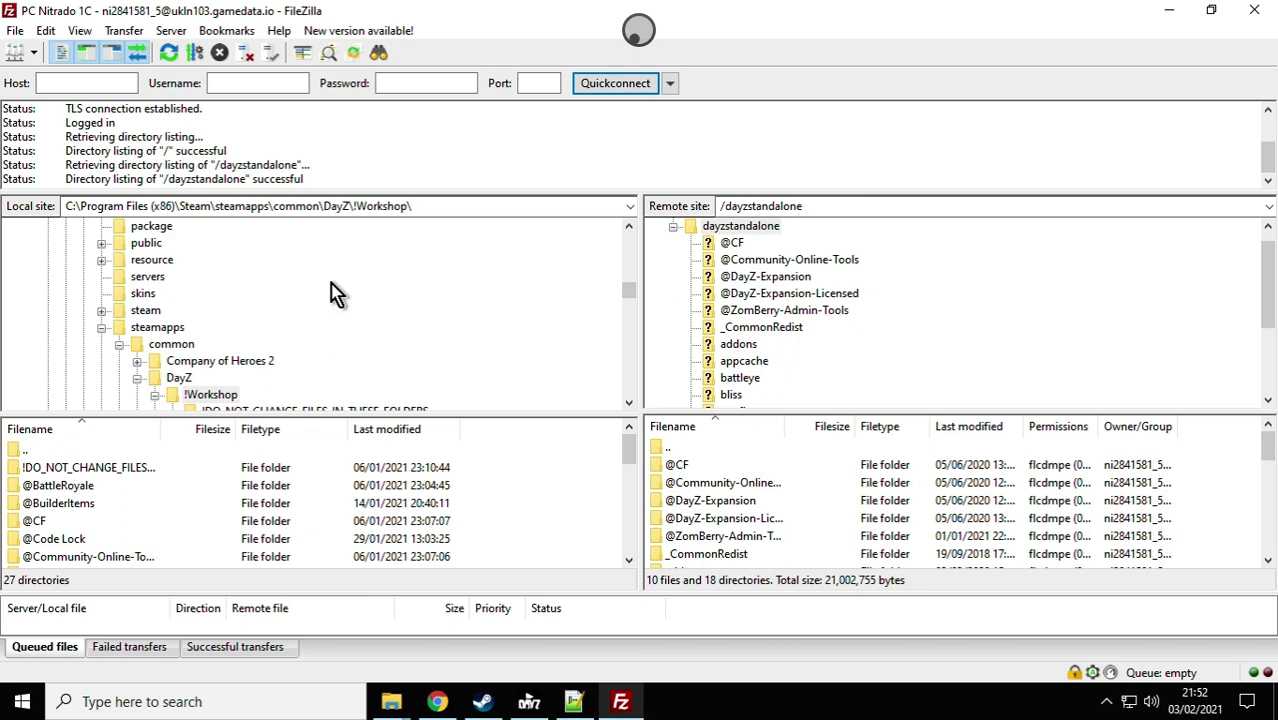
pyautogui.scroll(-5, 335, 293)
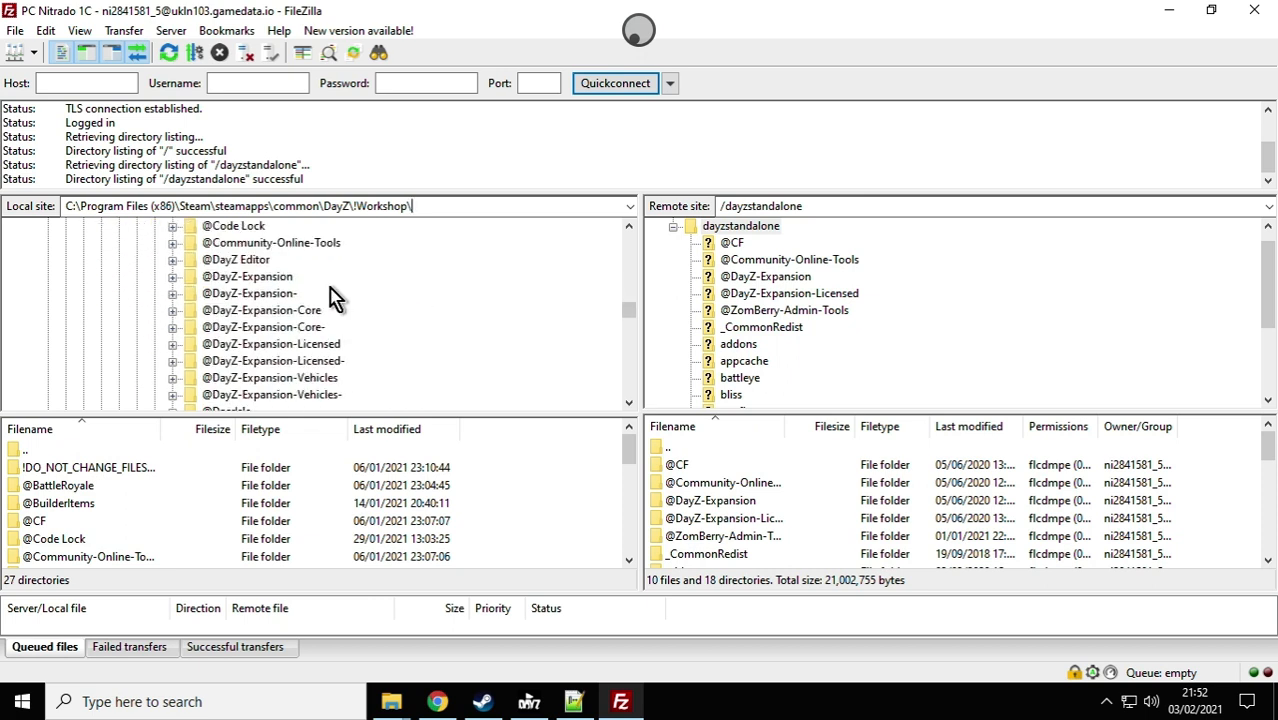
pyautogui.scroll(-1, 335, 297)
pyautogui.scroll(-1, 335, 297)
pyautogui.click(268, 346)
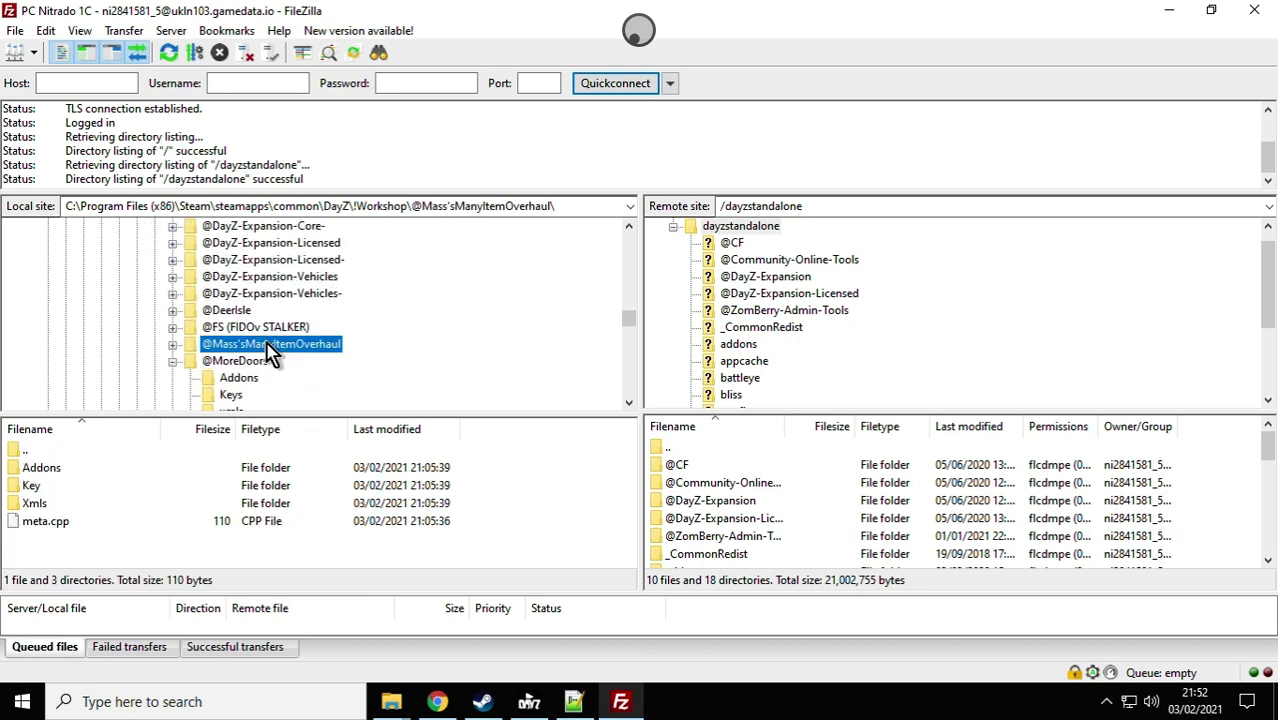
pyautogui.click(726, 226)
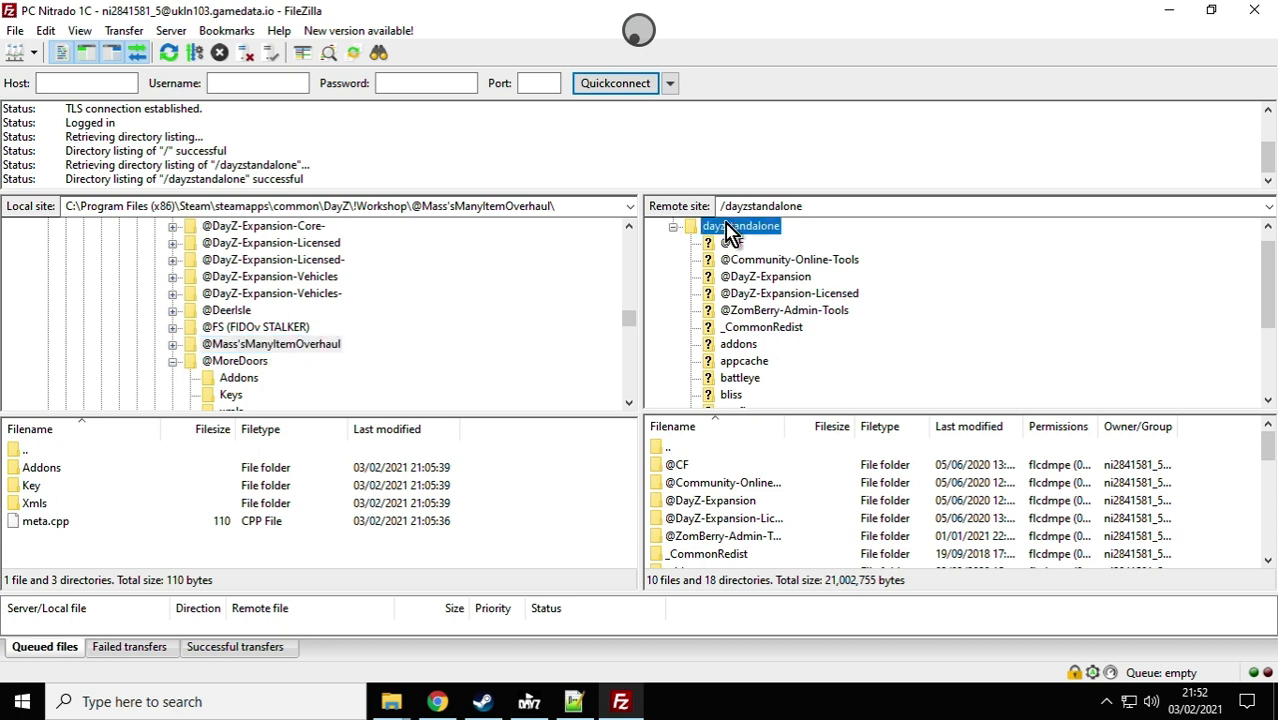
pyautogui.click(268, 348)
pyautogui.rightClick(266, 345)
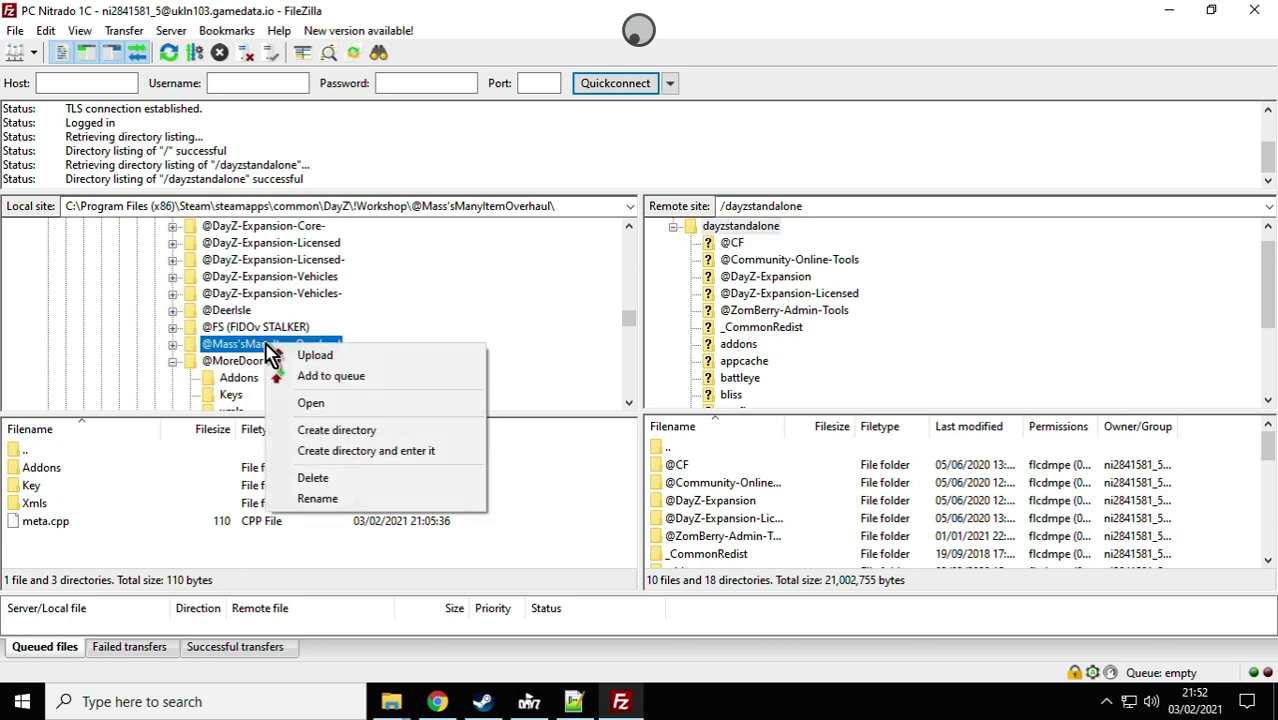
pyautogui.click(313, 356)
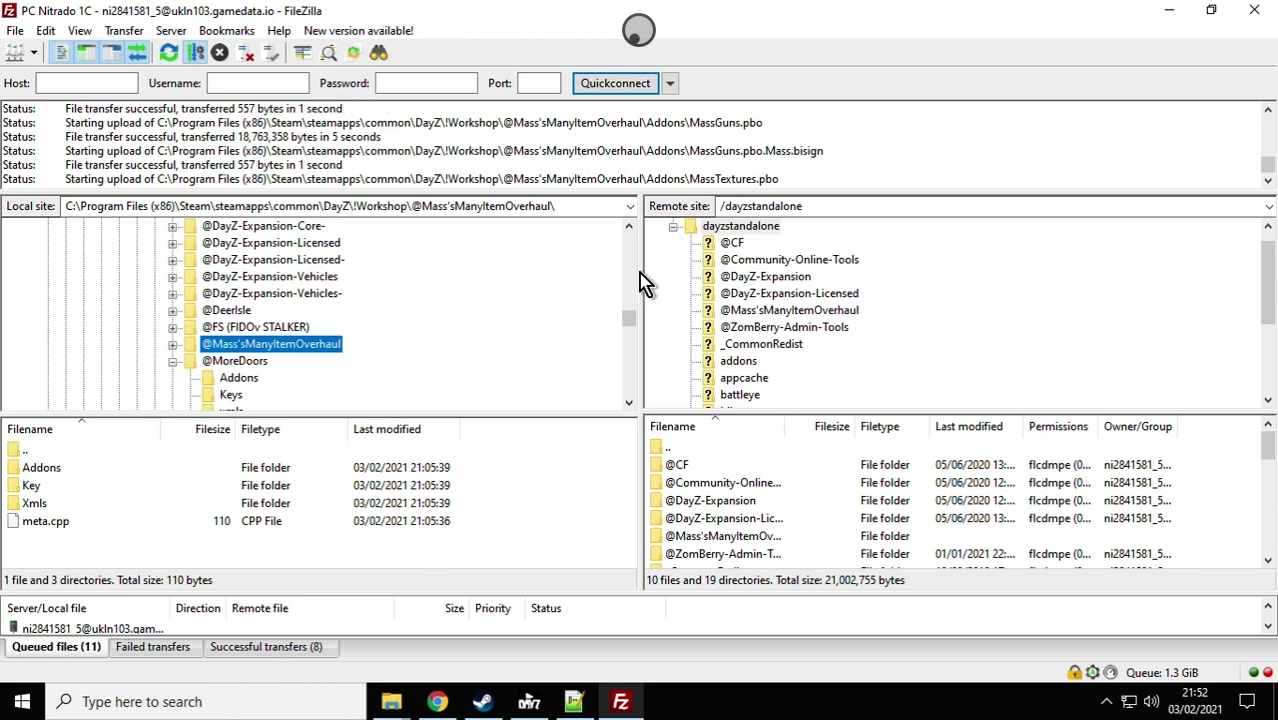
# Step: Upload Mass.bikey from the mod's local Key folder to the server's /dayzstandalone/keys directory
pyautogui.scroll(-4, 803, 316)
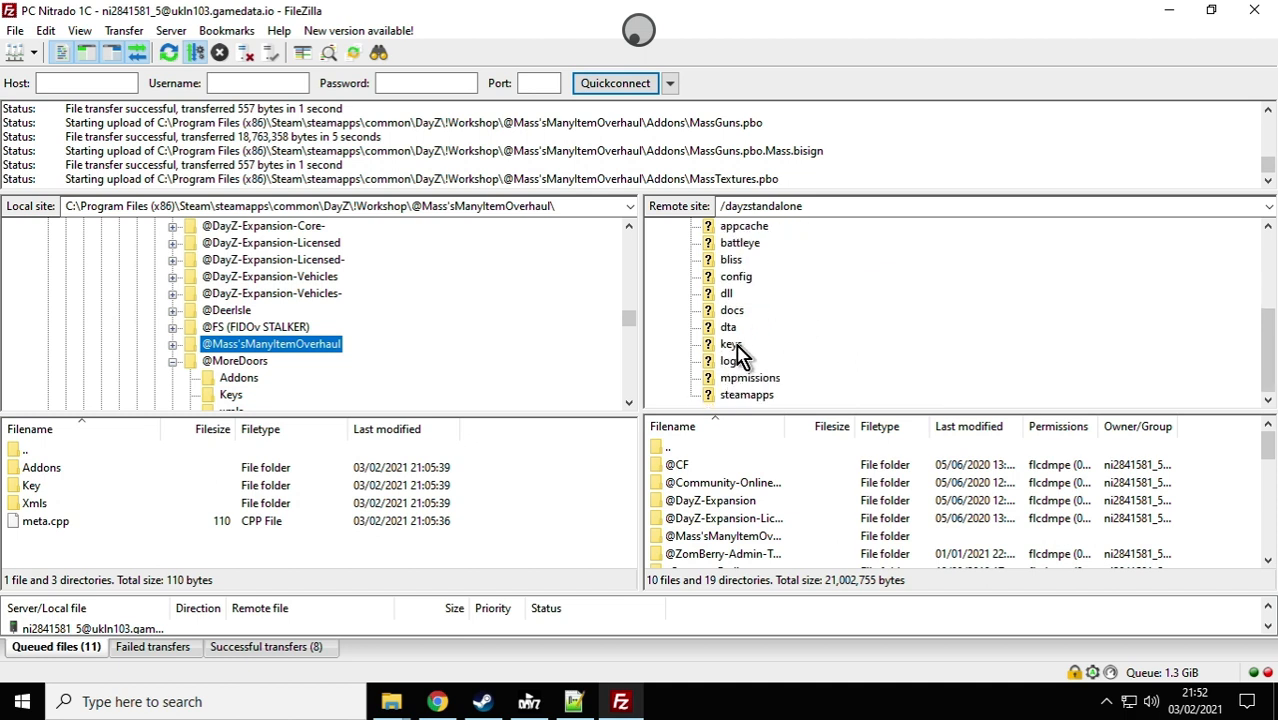
pyautogui.click(733, 345)
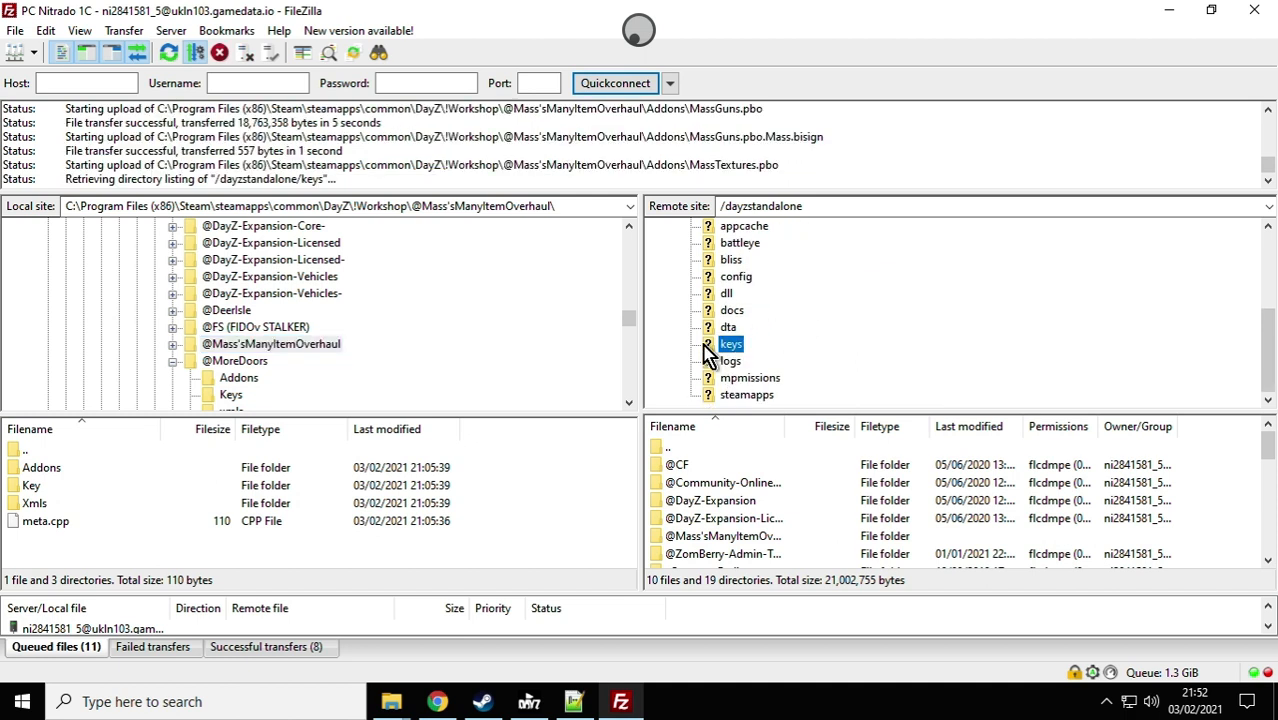
pyautogui.scroll(-1, 320, 371)
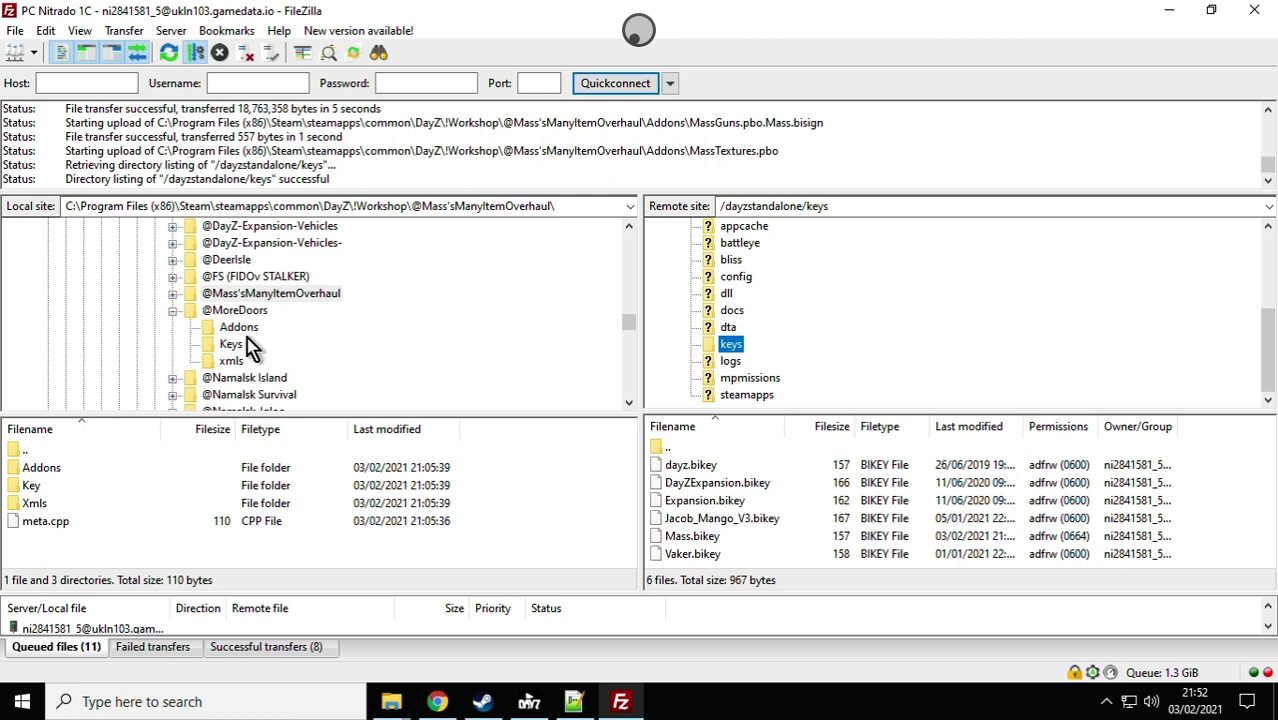
pyautogui.click(172, 310)
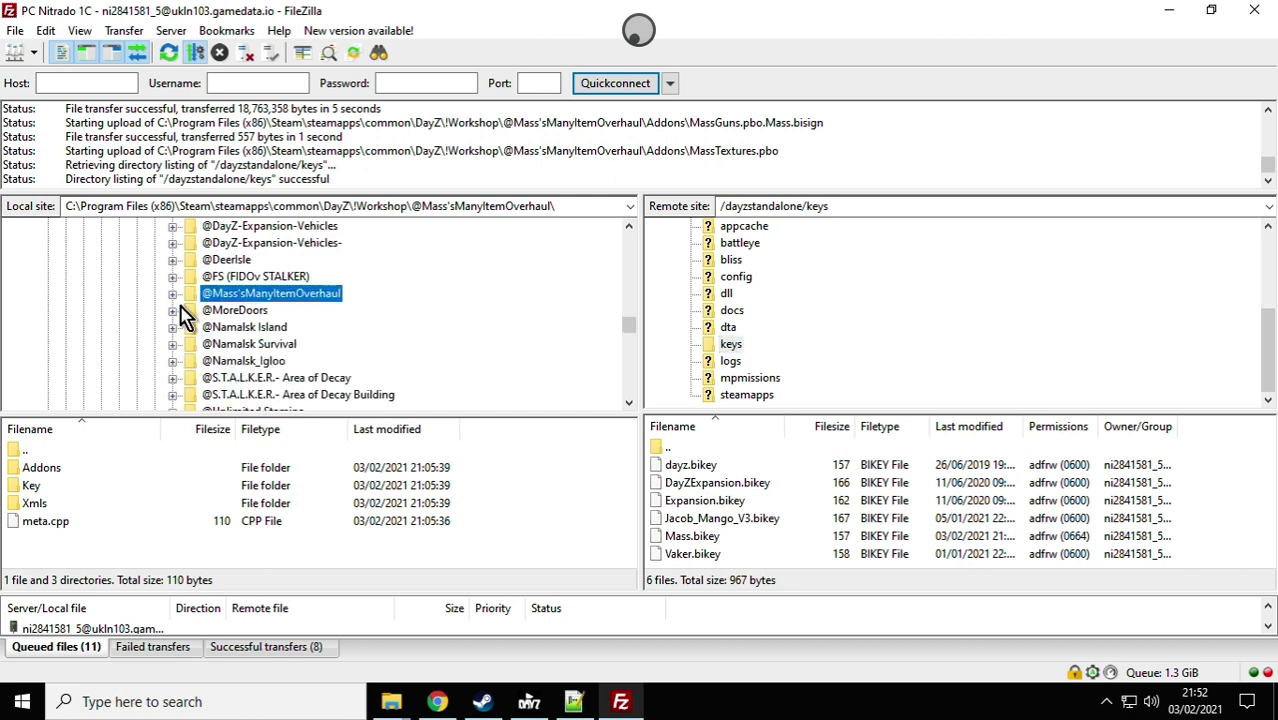
pyautogui.click(173, 293)
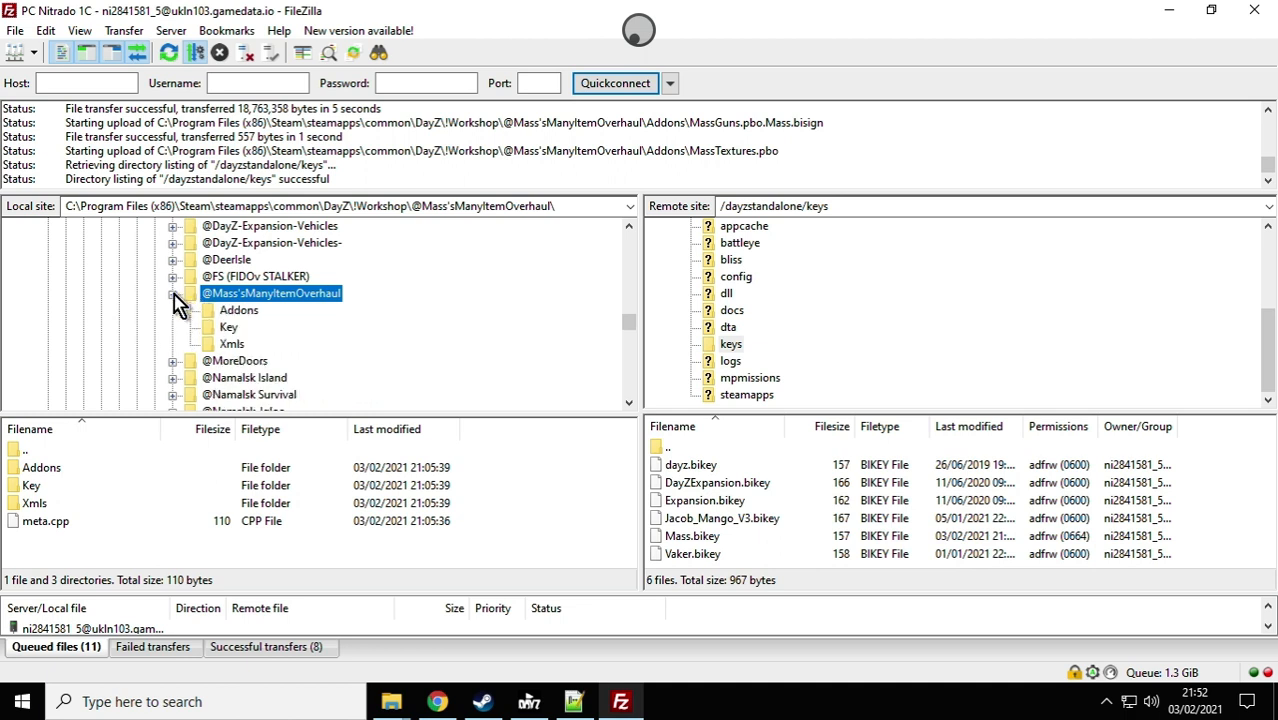
pyautogui.click(229, 333)
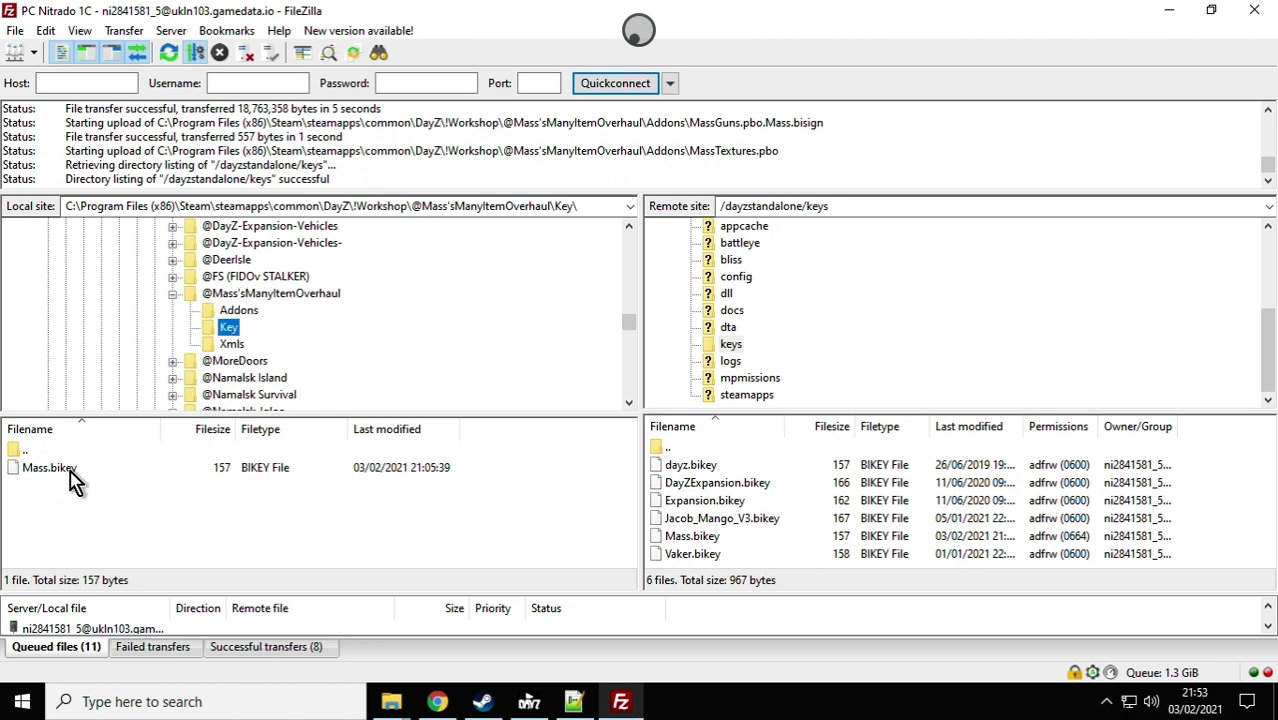
pyautogui.click(63, 469)
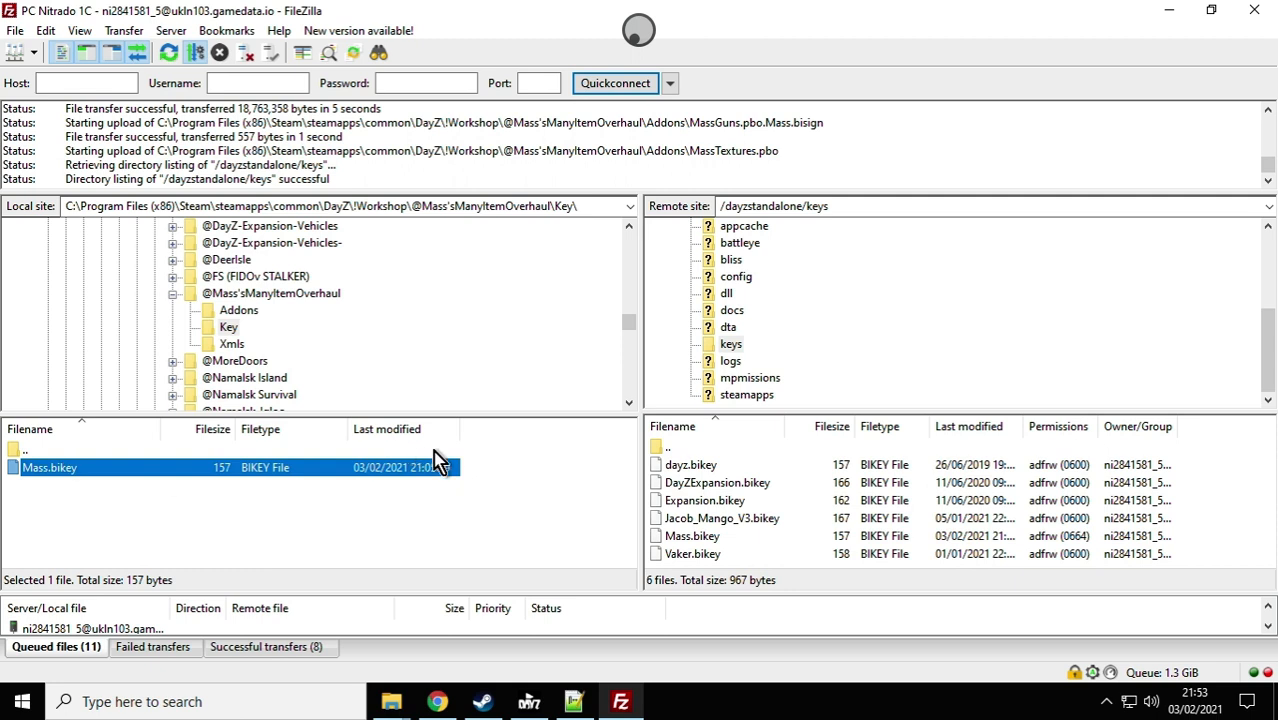
pyautogui.rightClick(364, 479)
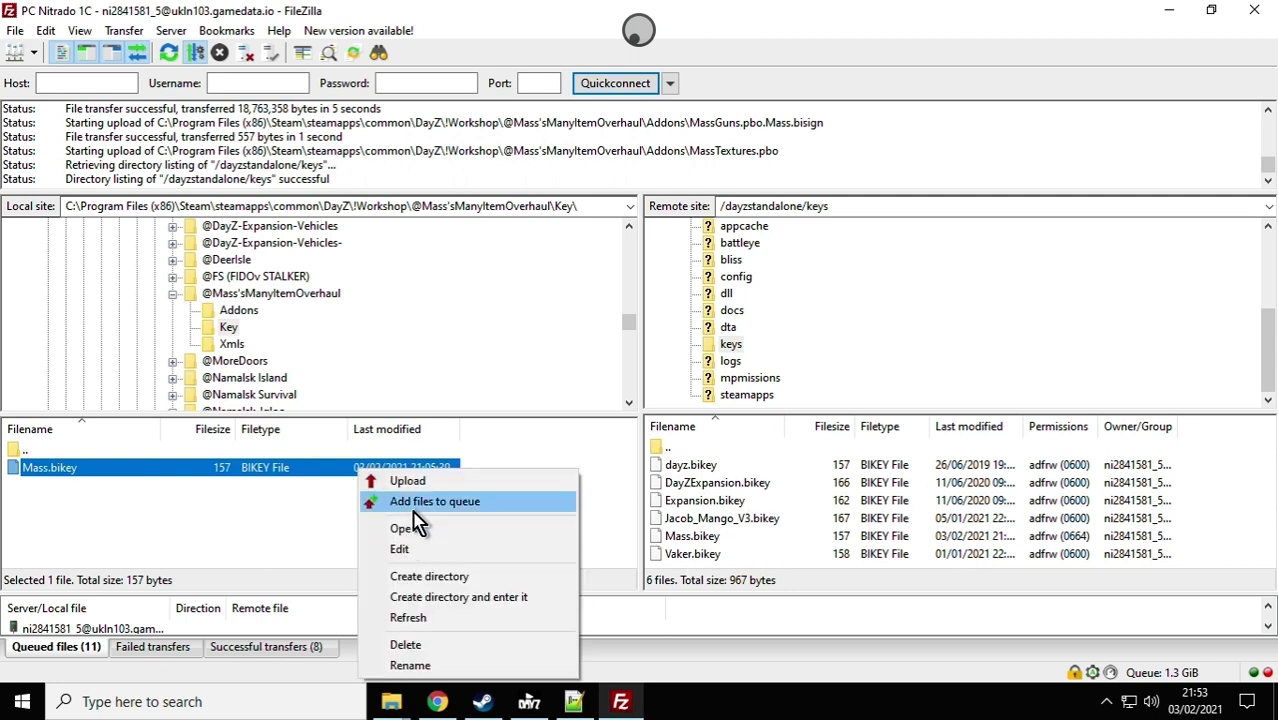
pyautogui.click(400, 481)
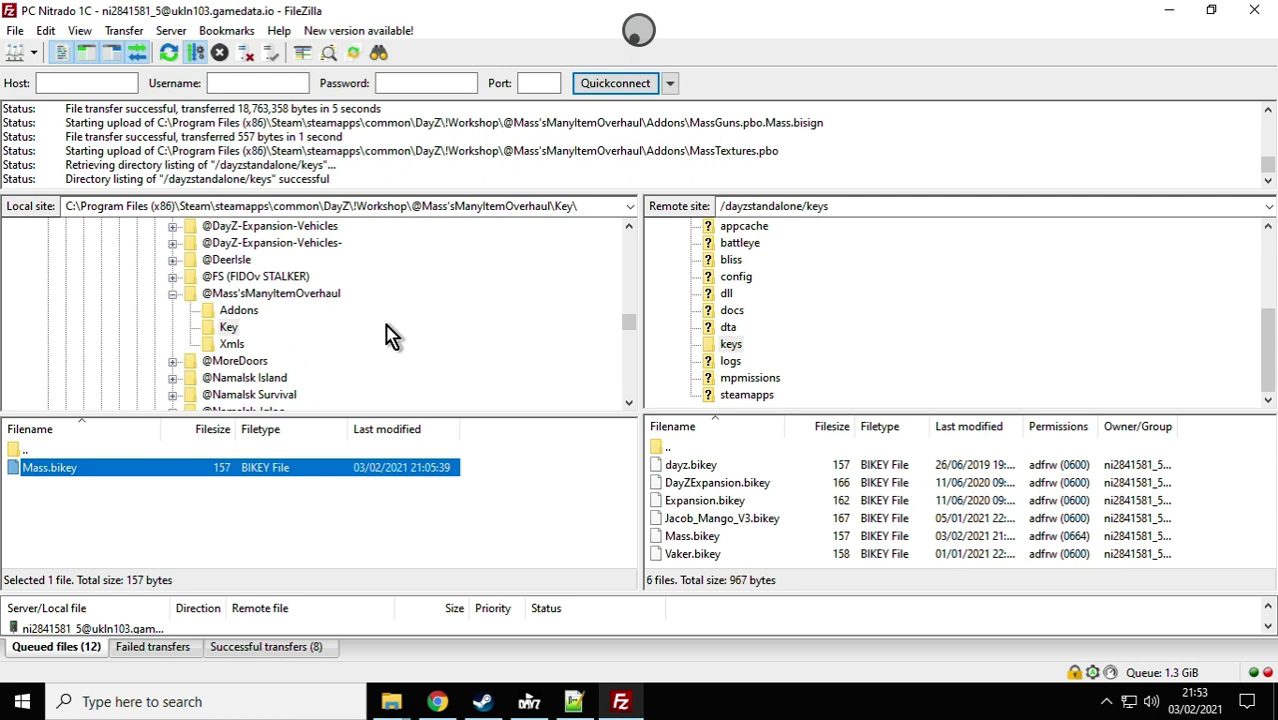
# Step: Switch to File Explorer to examine the DayZServerChernarus folder under steamapps\common, and return to FileZilla
pyautogui.scroll(1, 390, 335)
pyautogui.scroll(1, 390, 335)
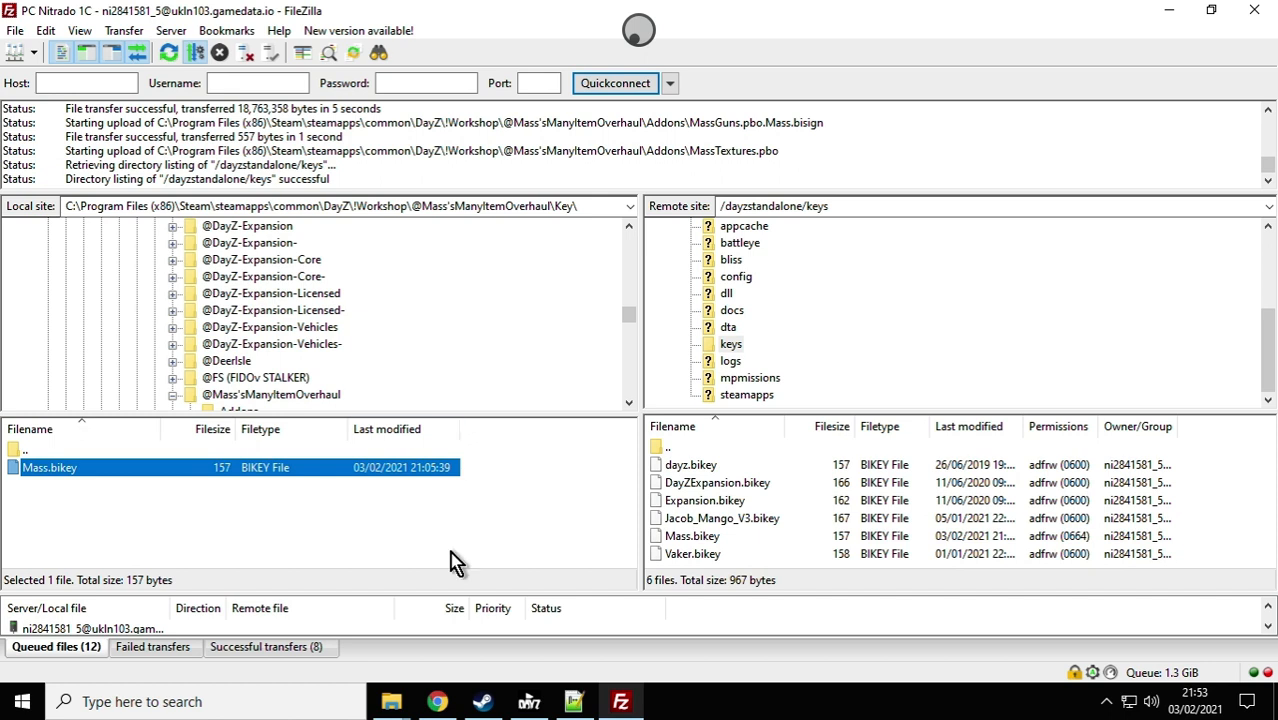
pyautogui.click(387, 708)
pyautogui.moveTo(392, 672)
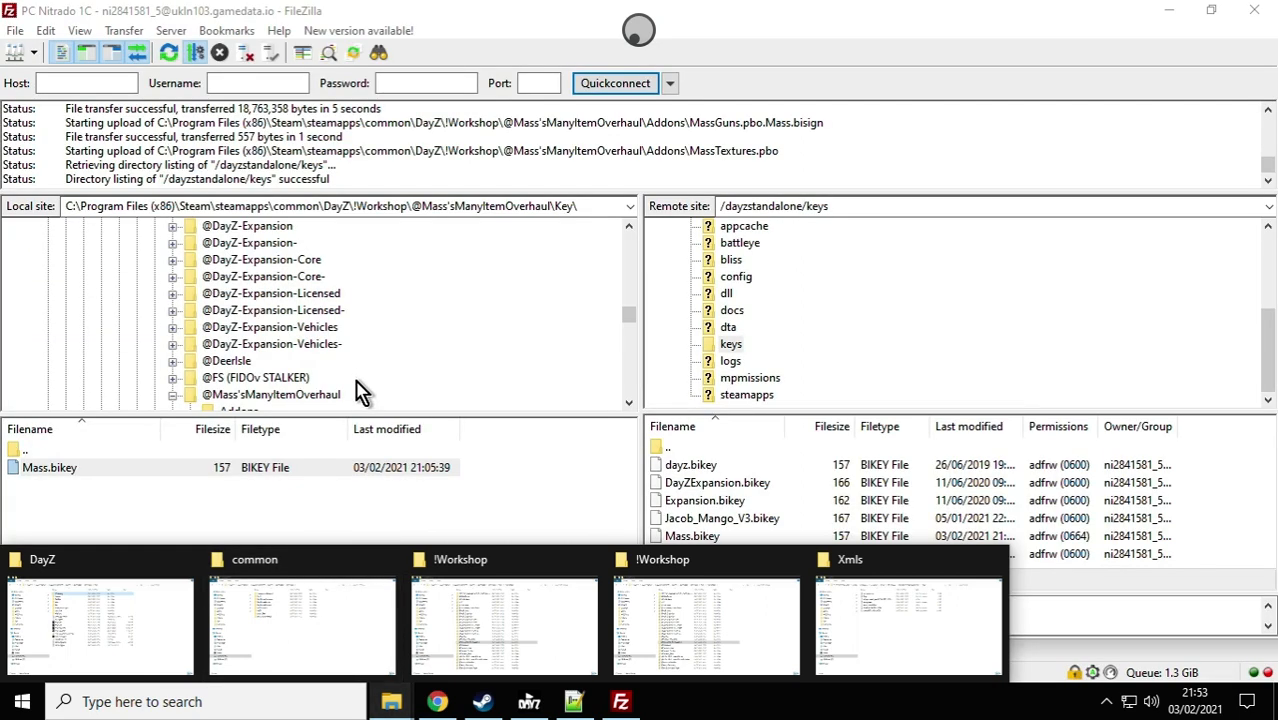
pyautogui.click(323, 630)
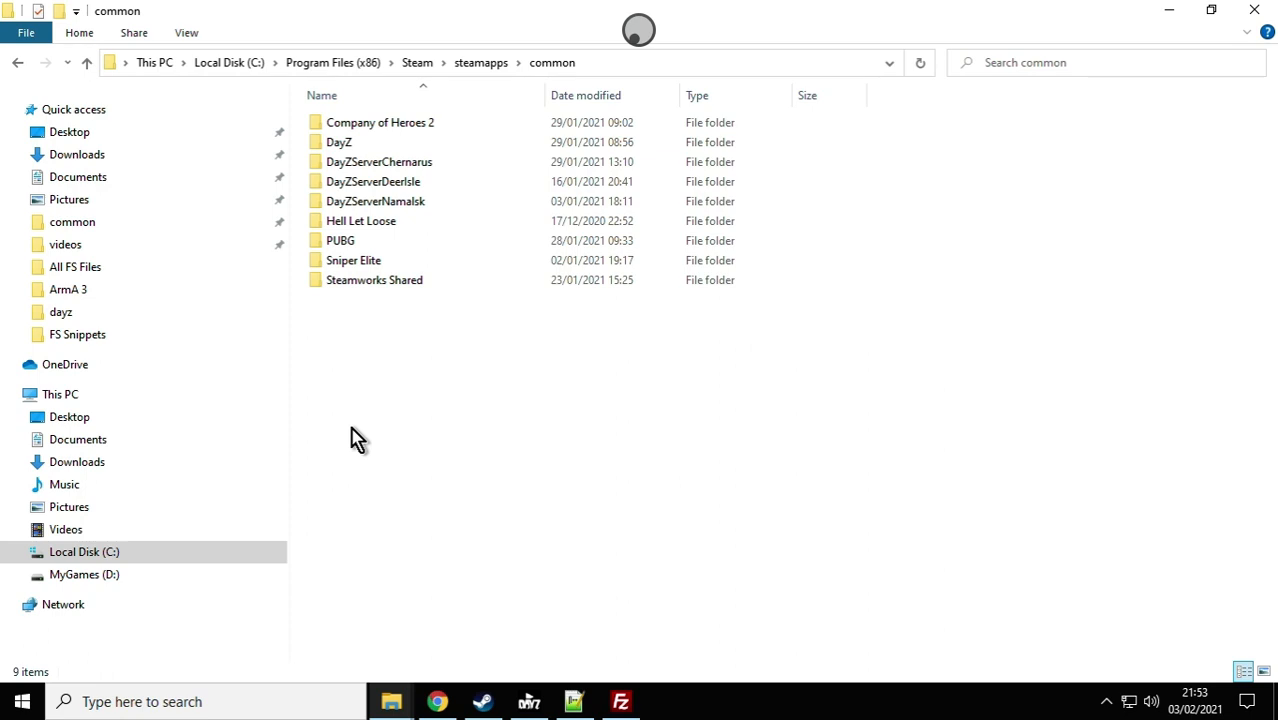
pyautogui.doubleClick(381, 170)
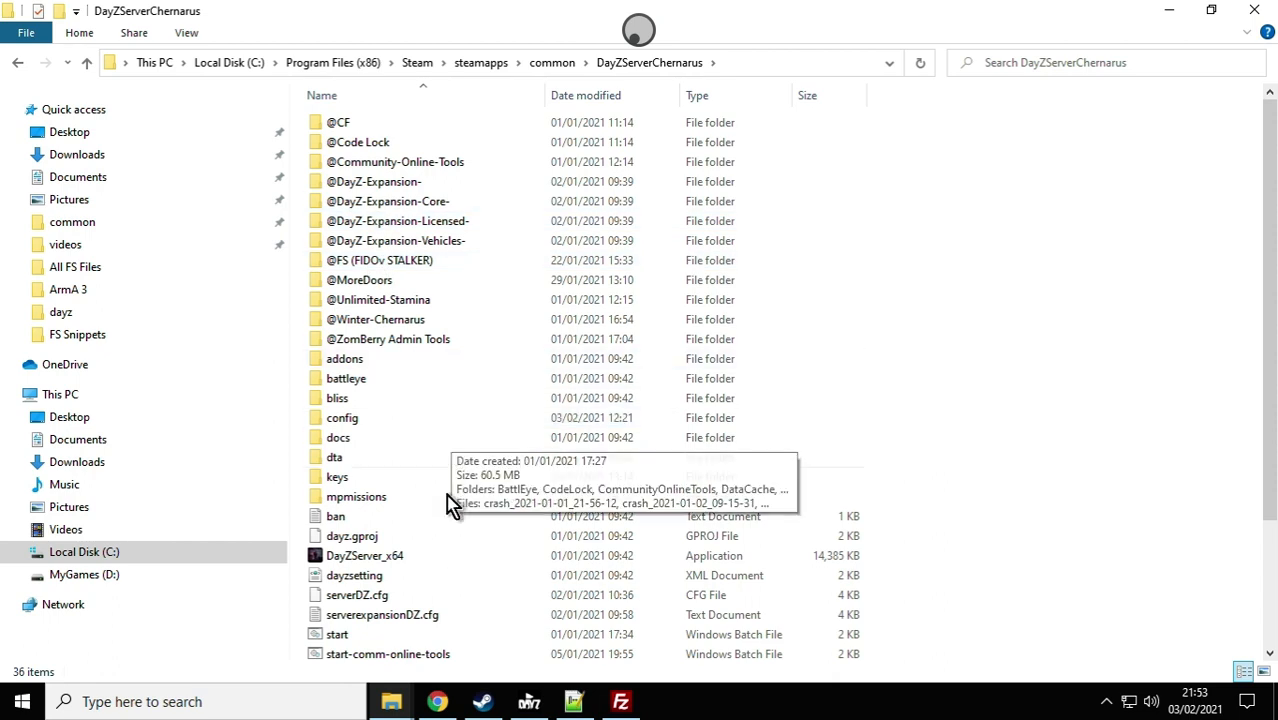
pyautogui.hotkey('alt', 'Tab')
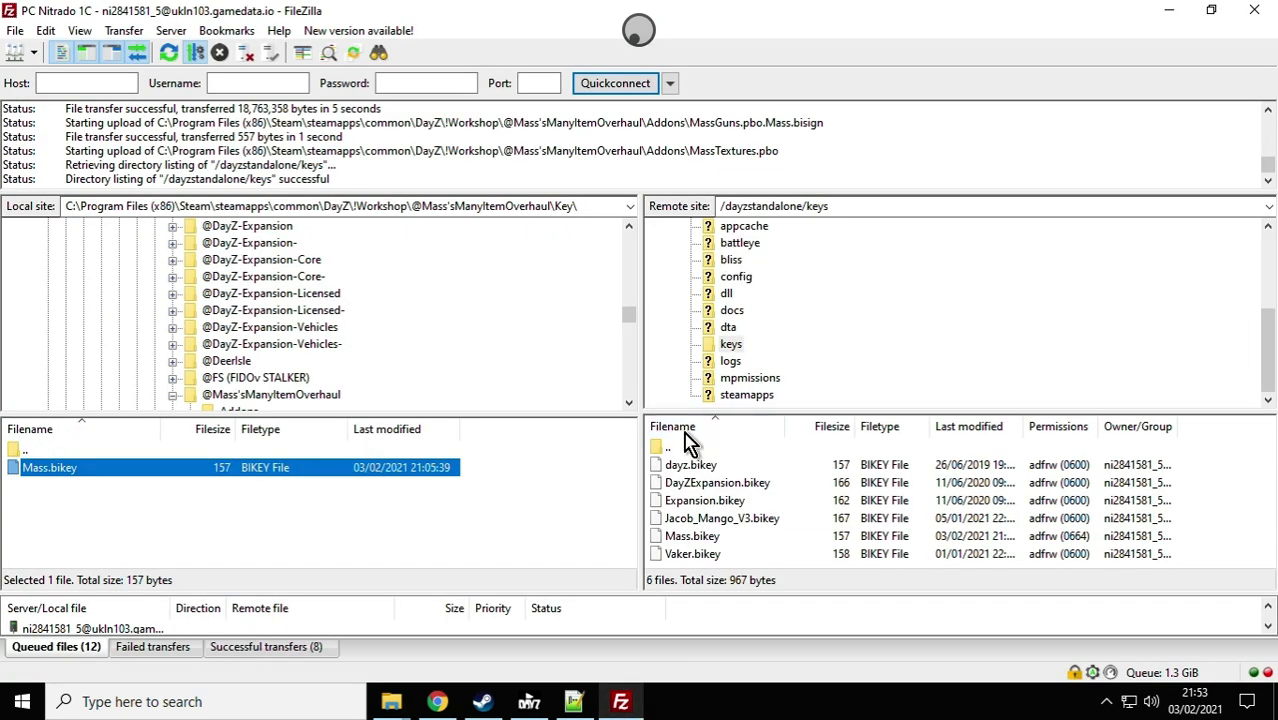
# Step: Switch to Chrome and open the File Browser for the DayZ server in the Nitrado web interface
pyautogui.click(440, 703)
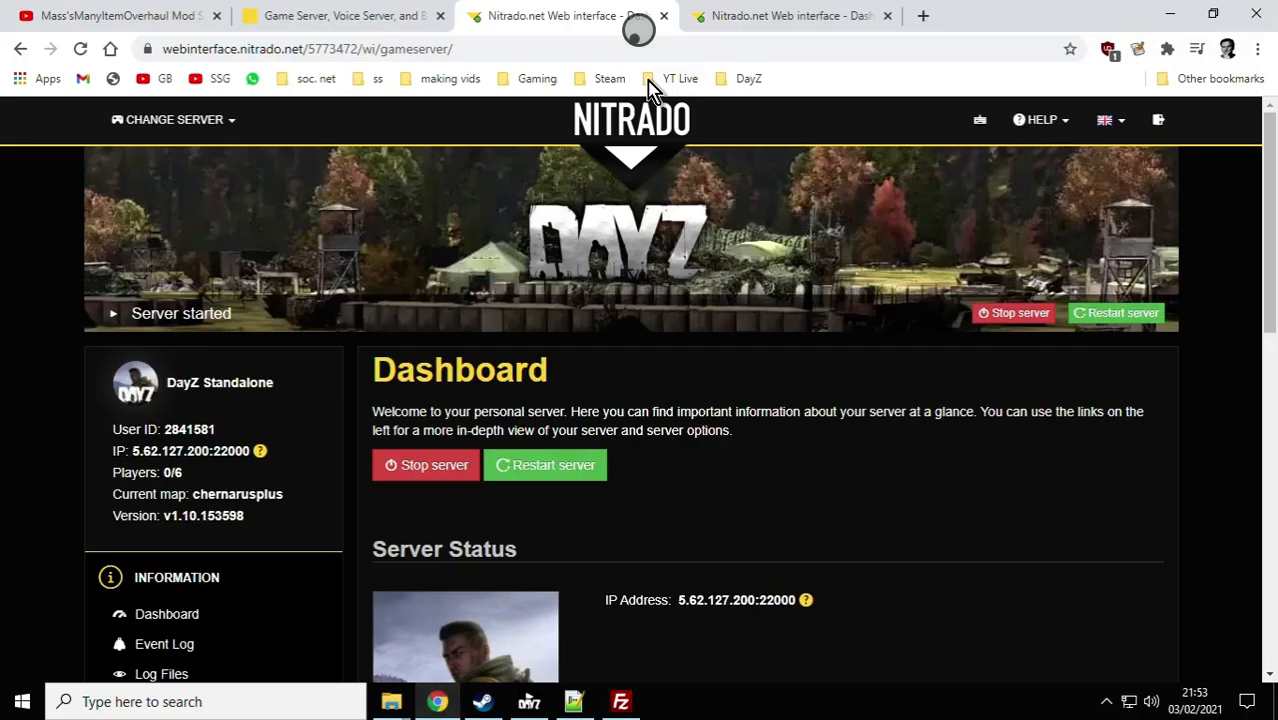
pyautogui.scroll(-1, 619, 372)
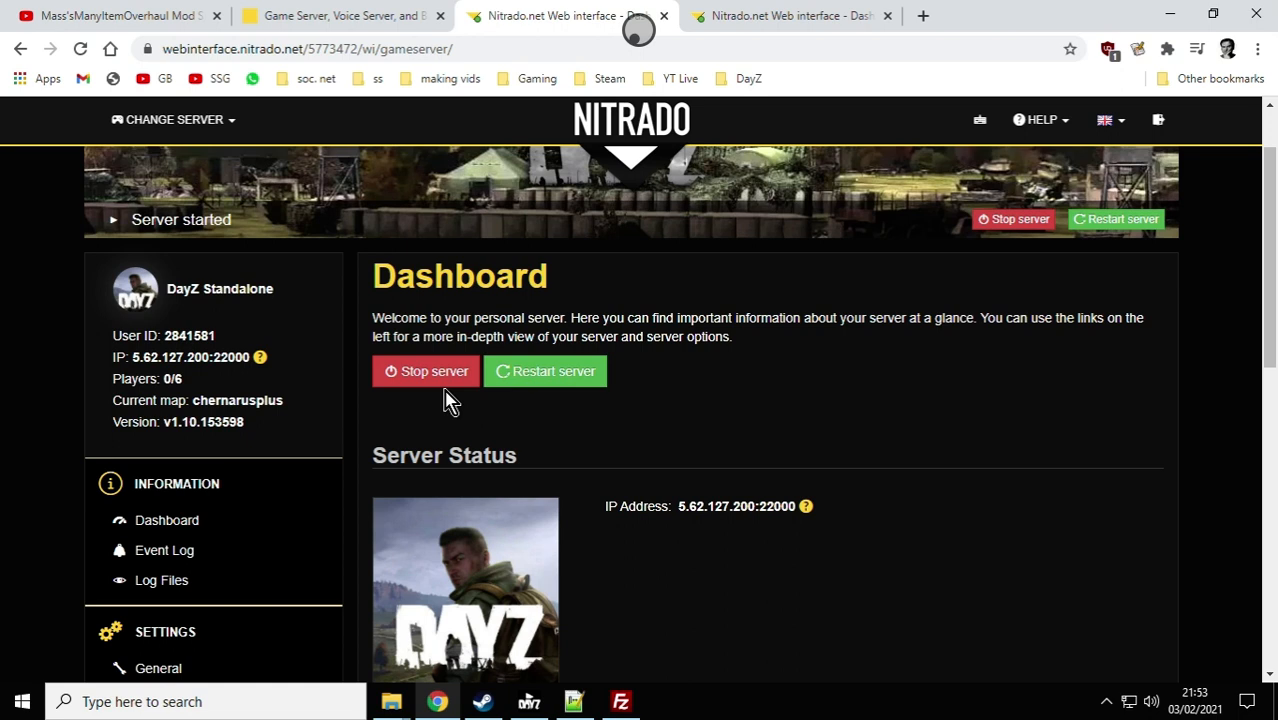
pyautogui.scroll(-3, 436, 408)
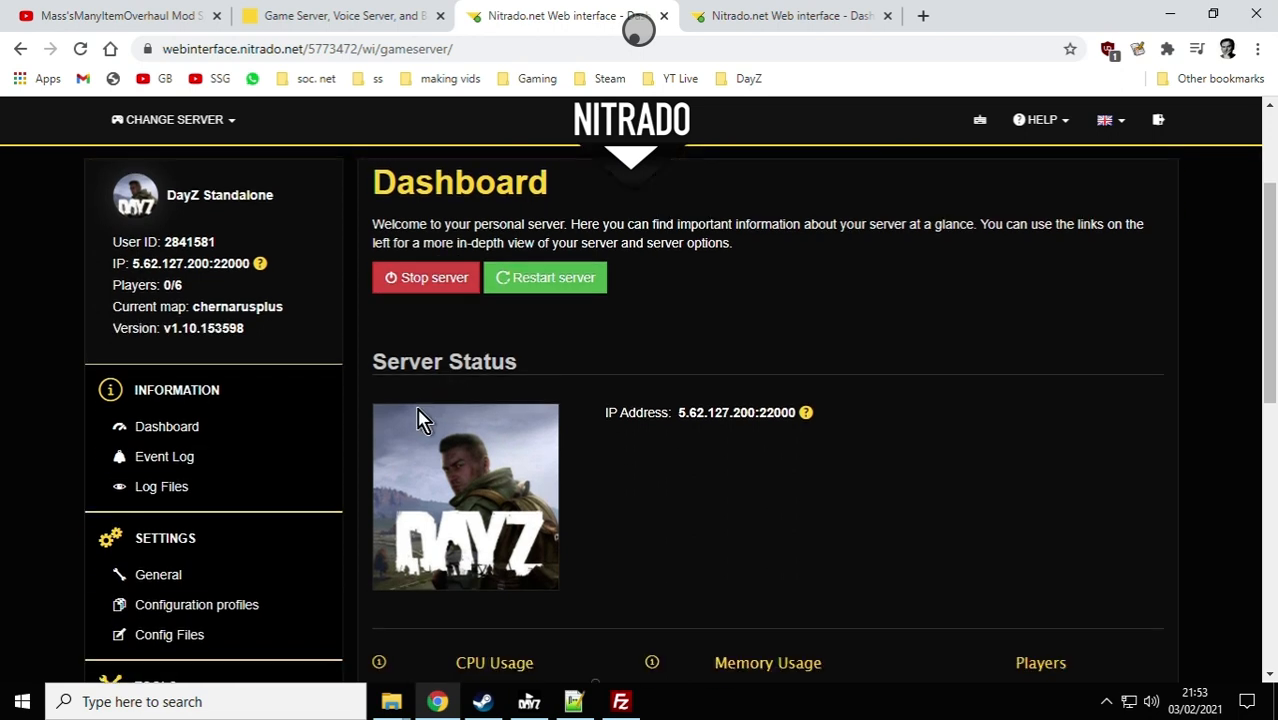
pyautogui.click(160, 540)
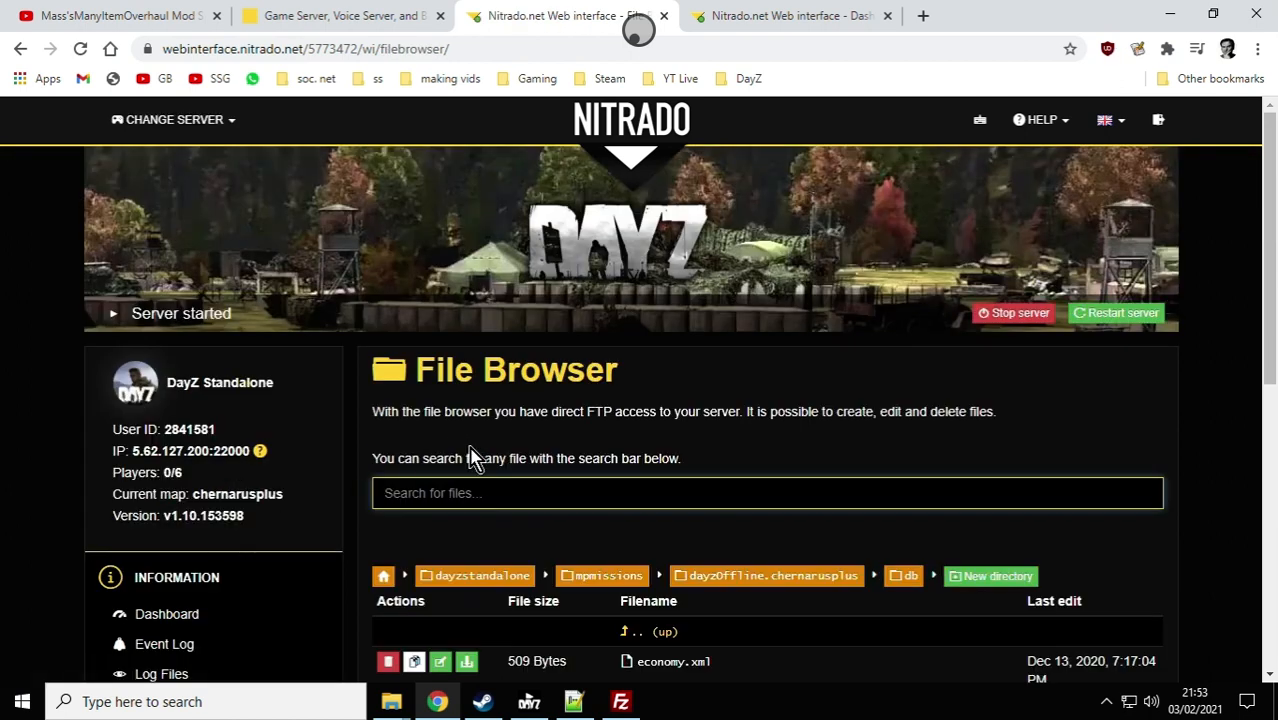
pyautogui.scroll(-4, 478, 456)
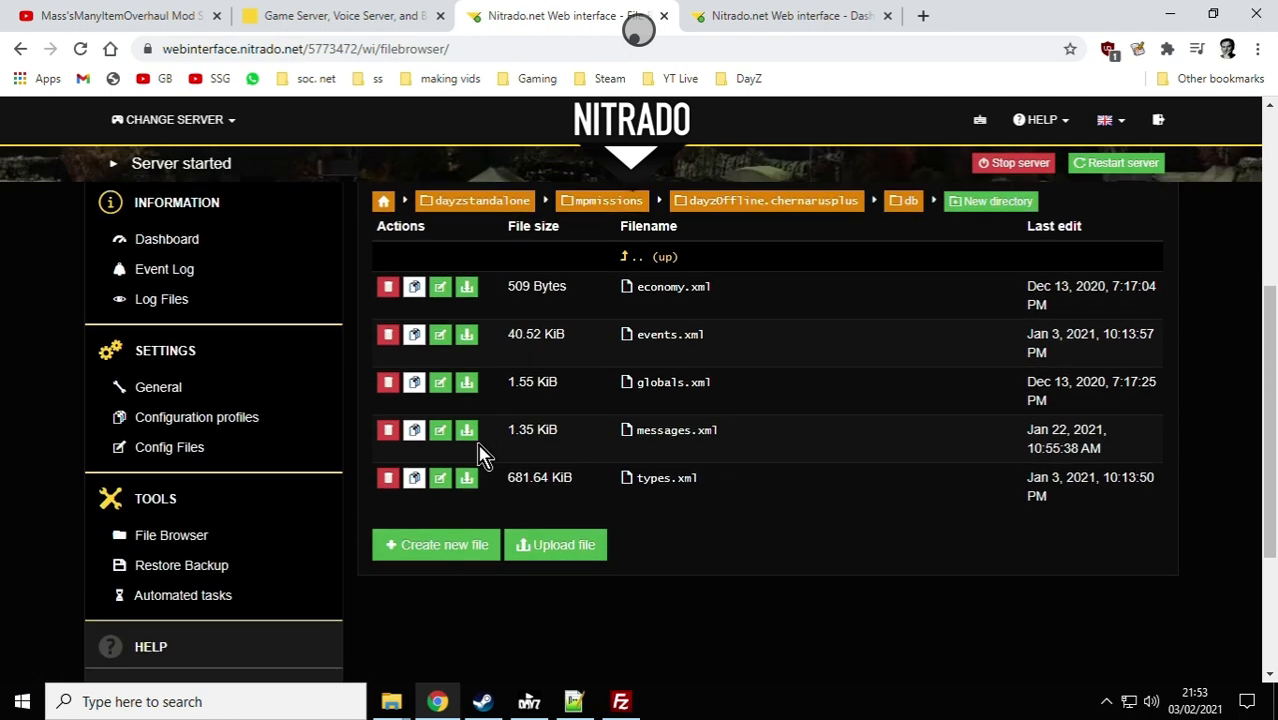
# Step: Browse from dayzstandalone through mpmissions into the dayzOffline.chernarusplus folder and look through its configuration files
pyautogui.click(447, 205)
pyautogui.scroll(-2, 622, 260)
pyautogui.scroll(-6, 628, 268)
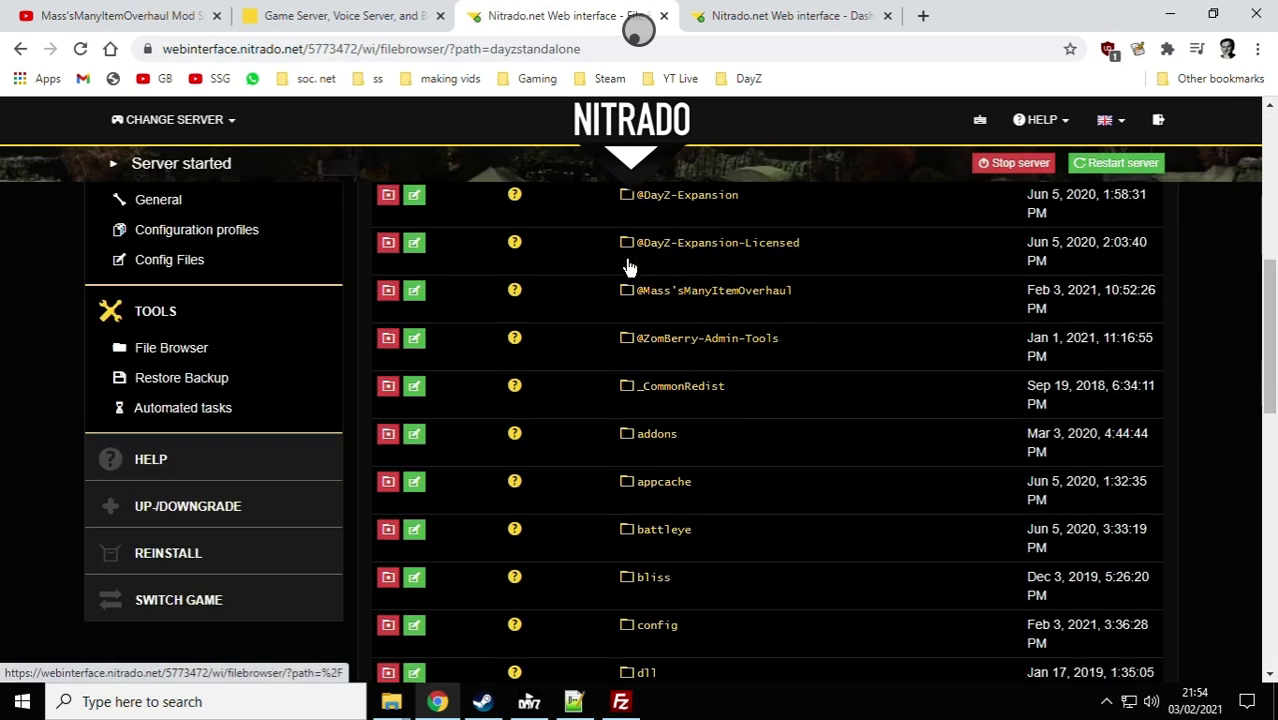
pyautogui.scroll(-3, 630, 275)
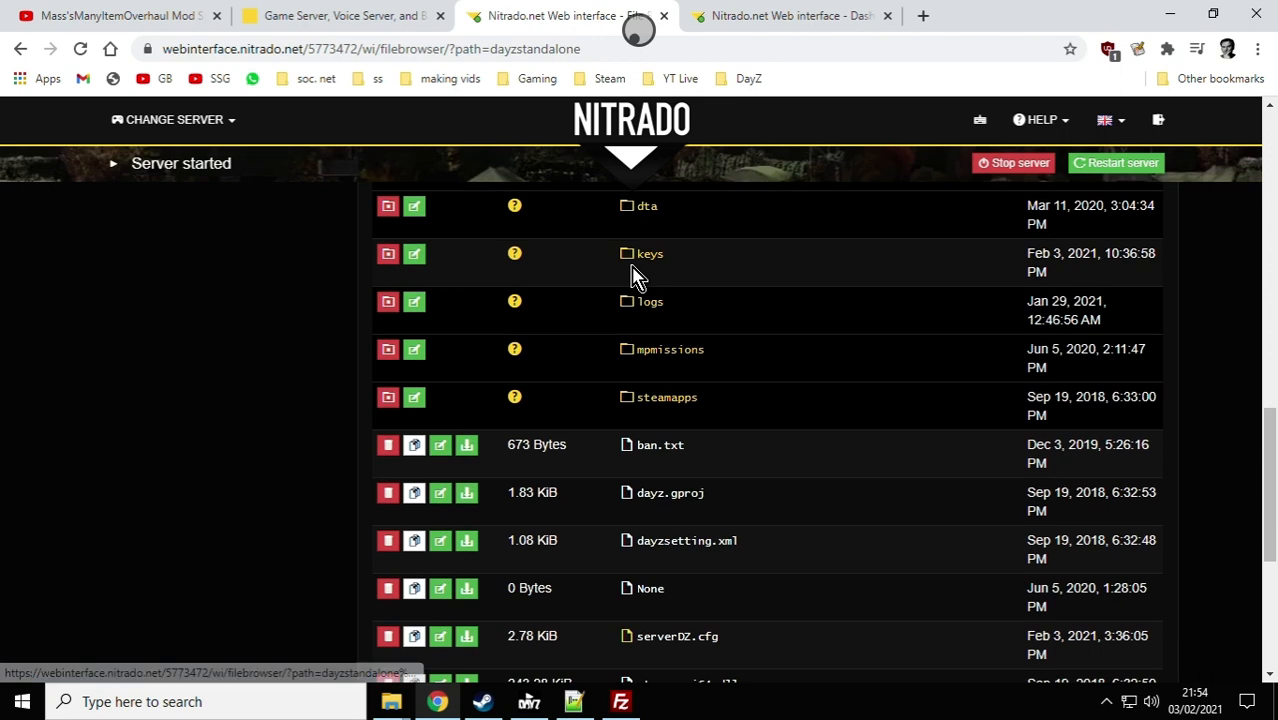
pyautogui.click(686, 352)
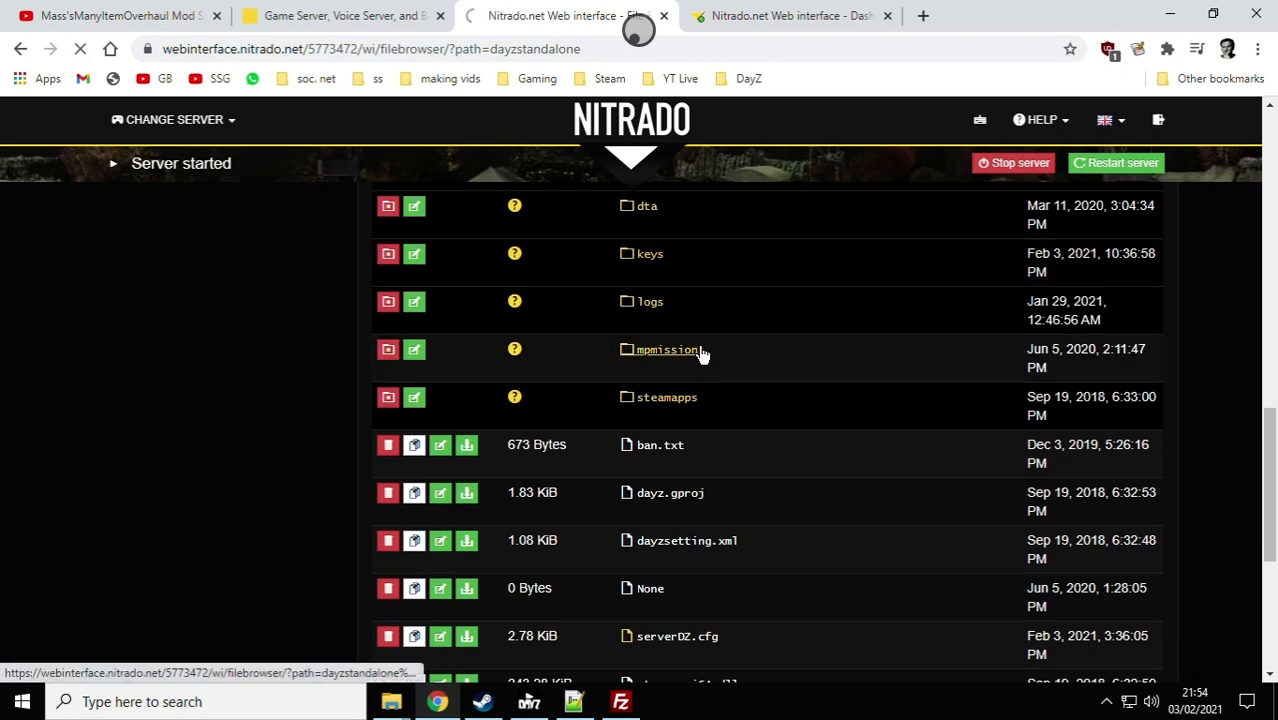
pyautogui.scroll(-3, 702, 355)
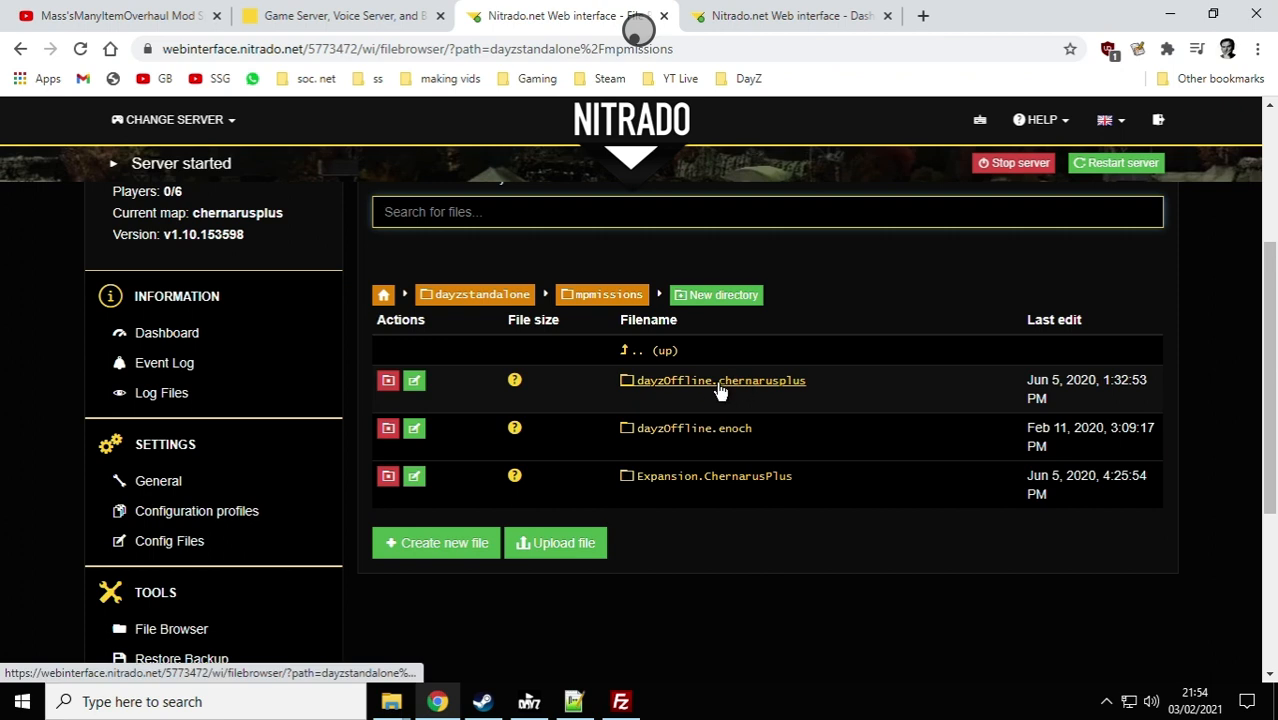
pyautogui.click(778, 381)
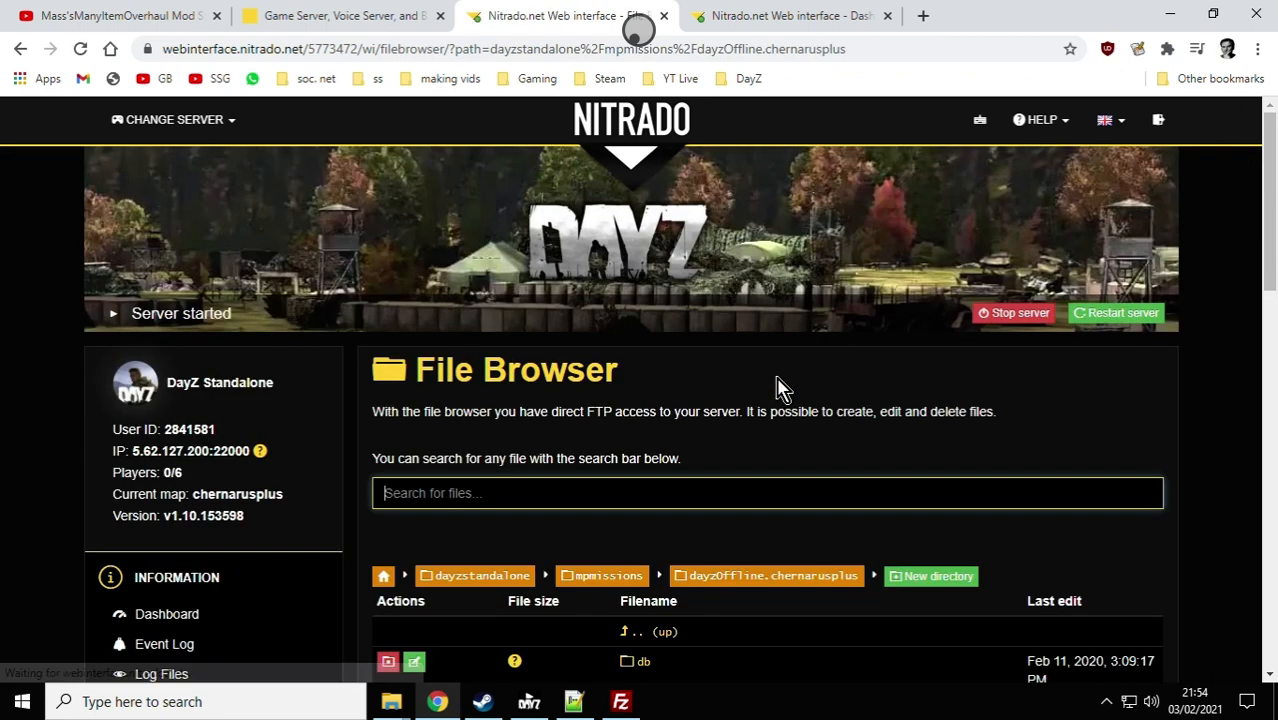
pyautogui.scroll(-6, 778, 386)
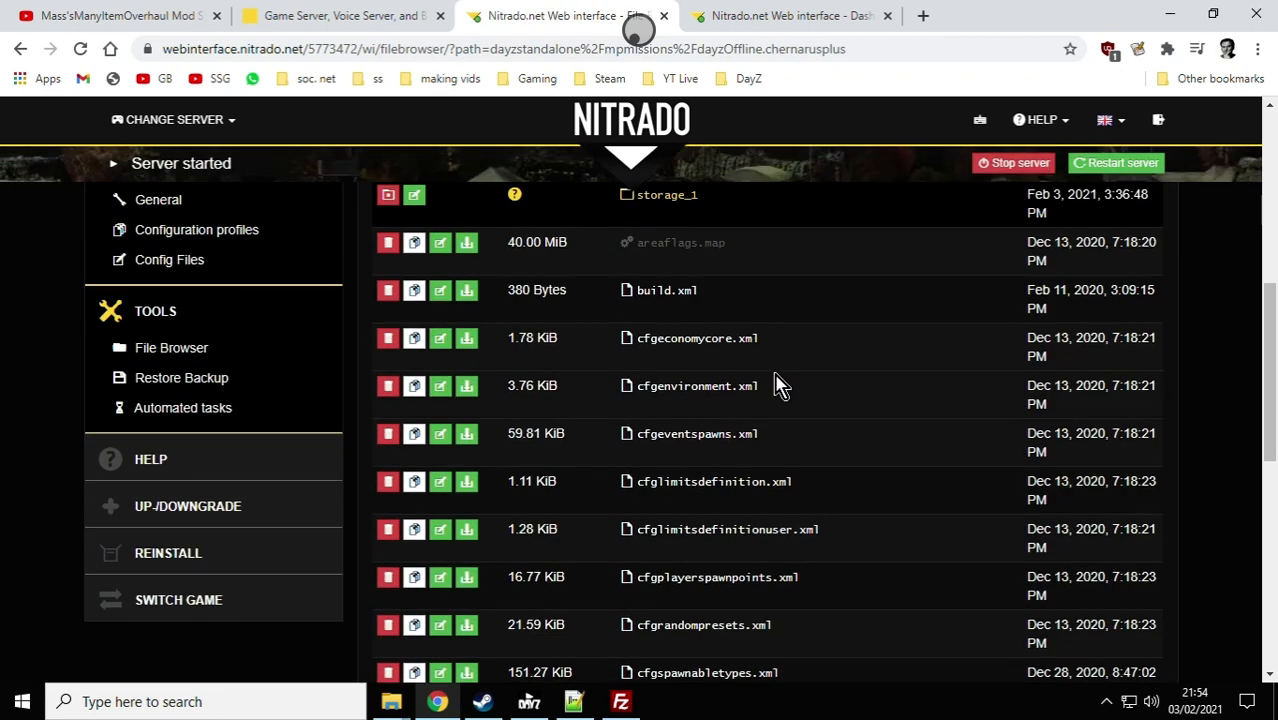
pyautogui.scroll(-1, 780, 412)
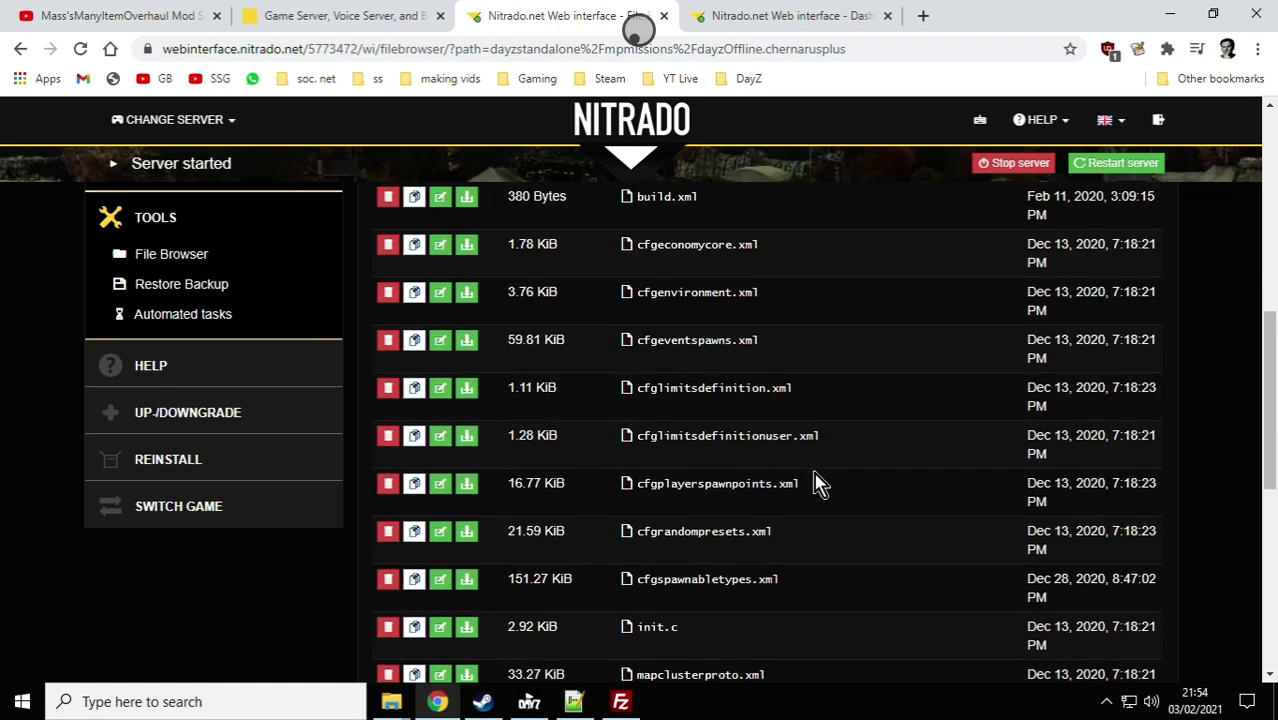
# Step: Look through the dayzOffline.chernarusplus configuration files and open its db folder in the File Browser
pyautogui.scroll(-1, 815, 480)
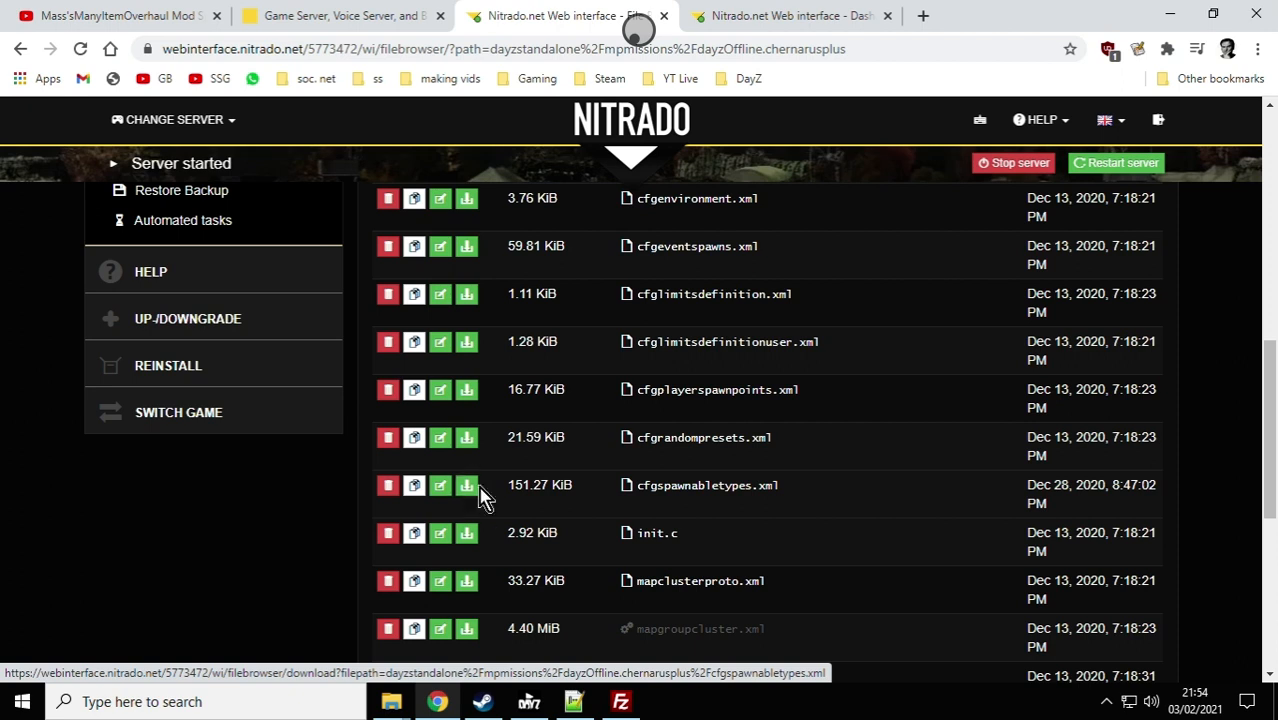
pyautogui.scroll(10, 679, 455)
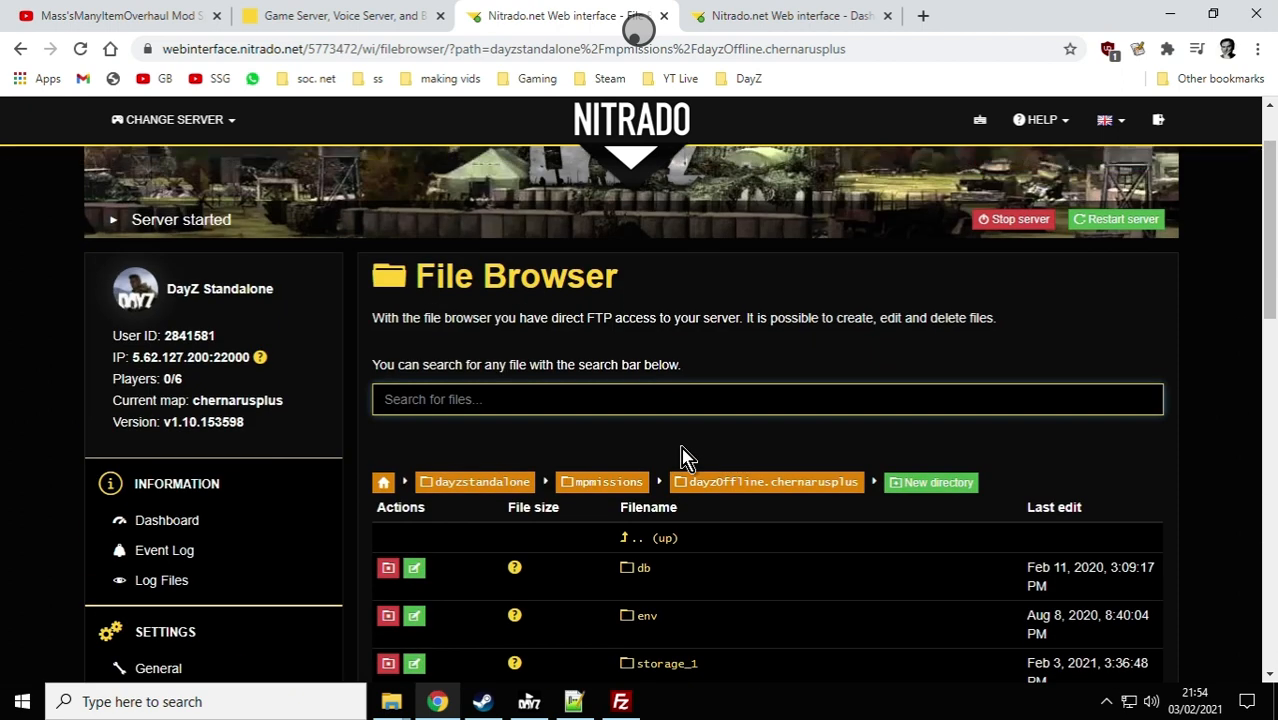
pyautogui.scroll(-1, 660, 485)
pyautogui.click(645, 476)
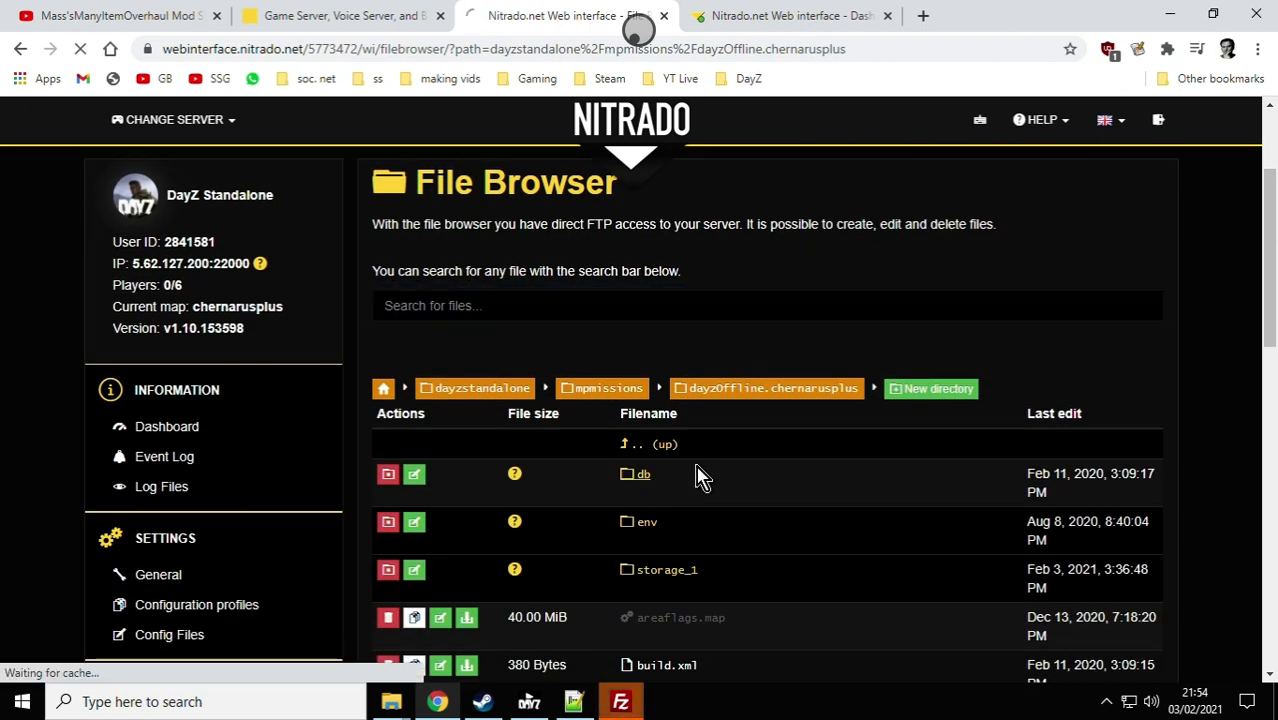
pyautogui.scroll(-3, 696, 480)
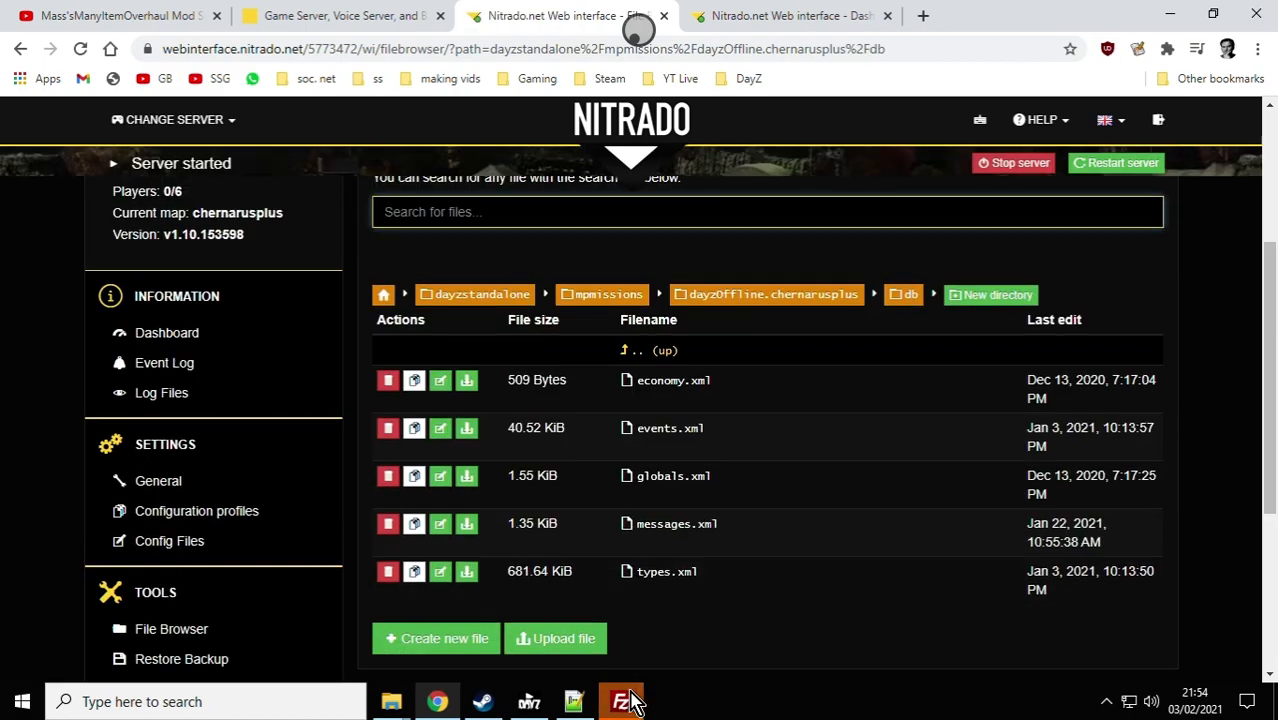
# Step: Switch to FileZilla, overwrite the existing Mass.bikey in the server's keys directory, and return to Chrome
pyautogui.click(620, 703)
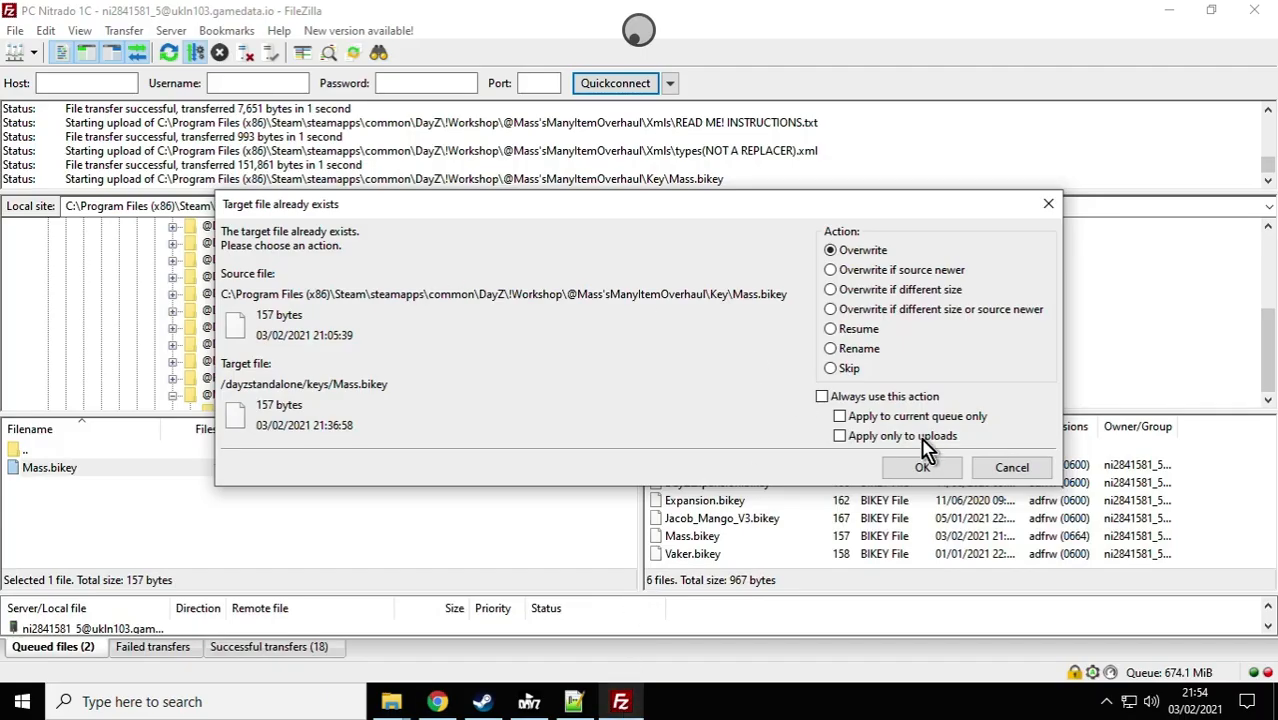
pyautogui.click(922, 472)
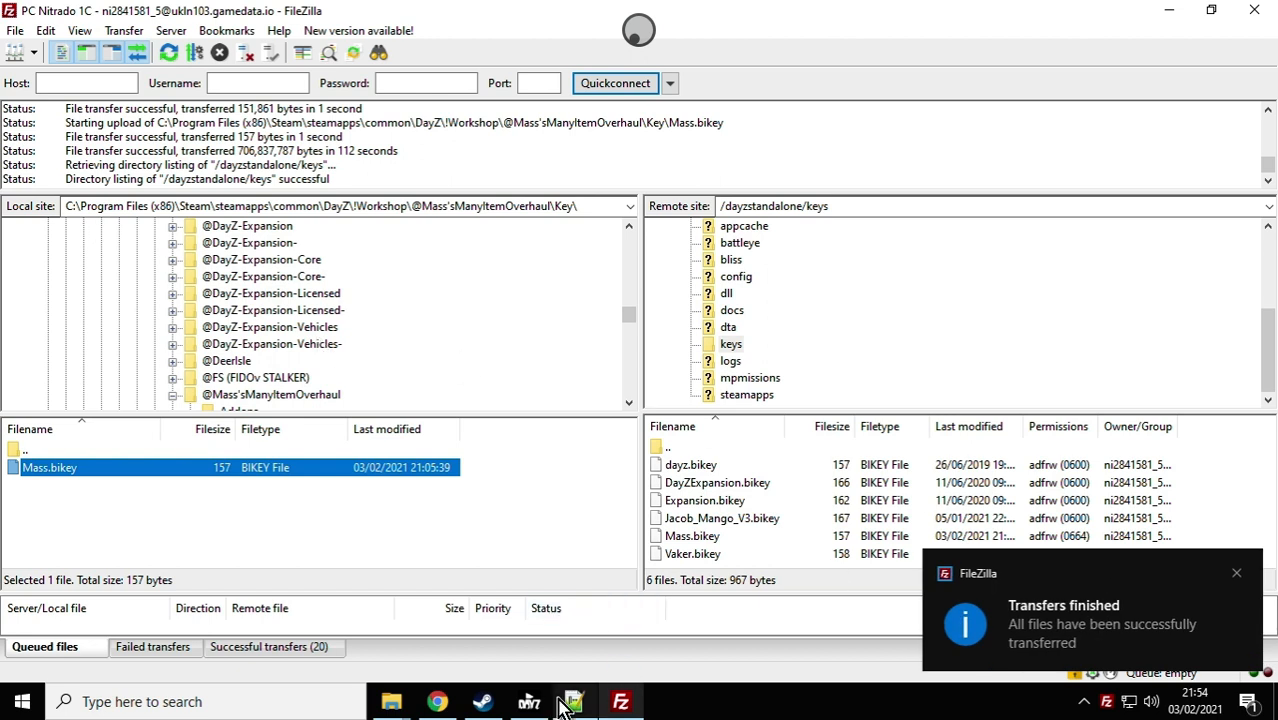
pyautogui.click(437, 701)
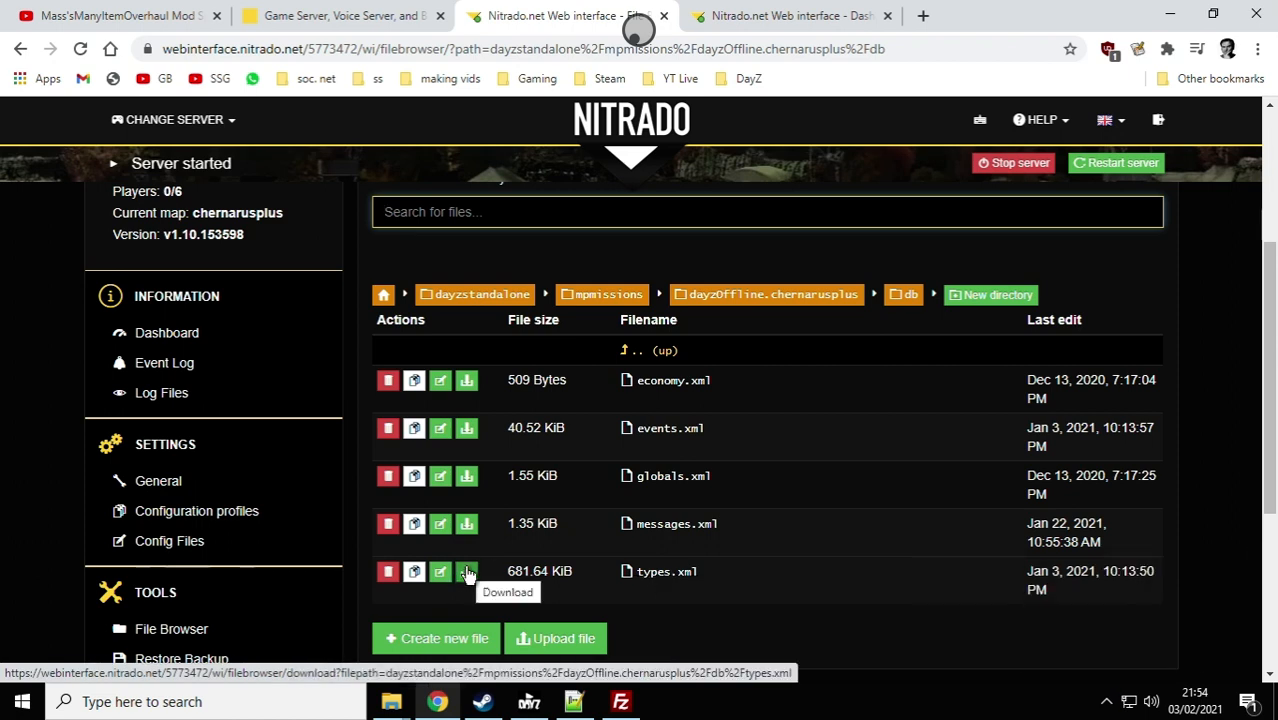
# Step: Switch to File Explorer and open cfgspawnabletypes from DayZServerChernarus\mpmissions\dayzOffline.chernarusplus in Notepad++
pyautogui.click(391, 703)
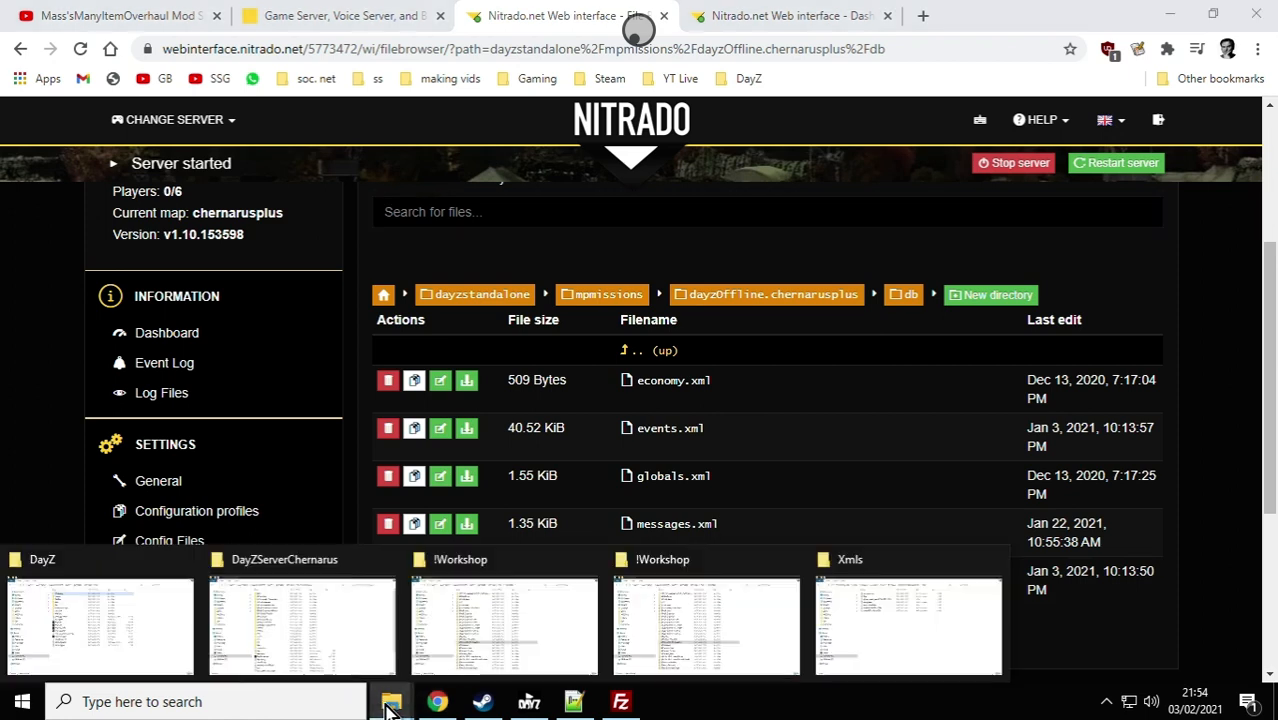
pyautogui.click(337, 656)
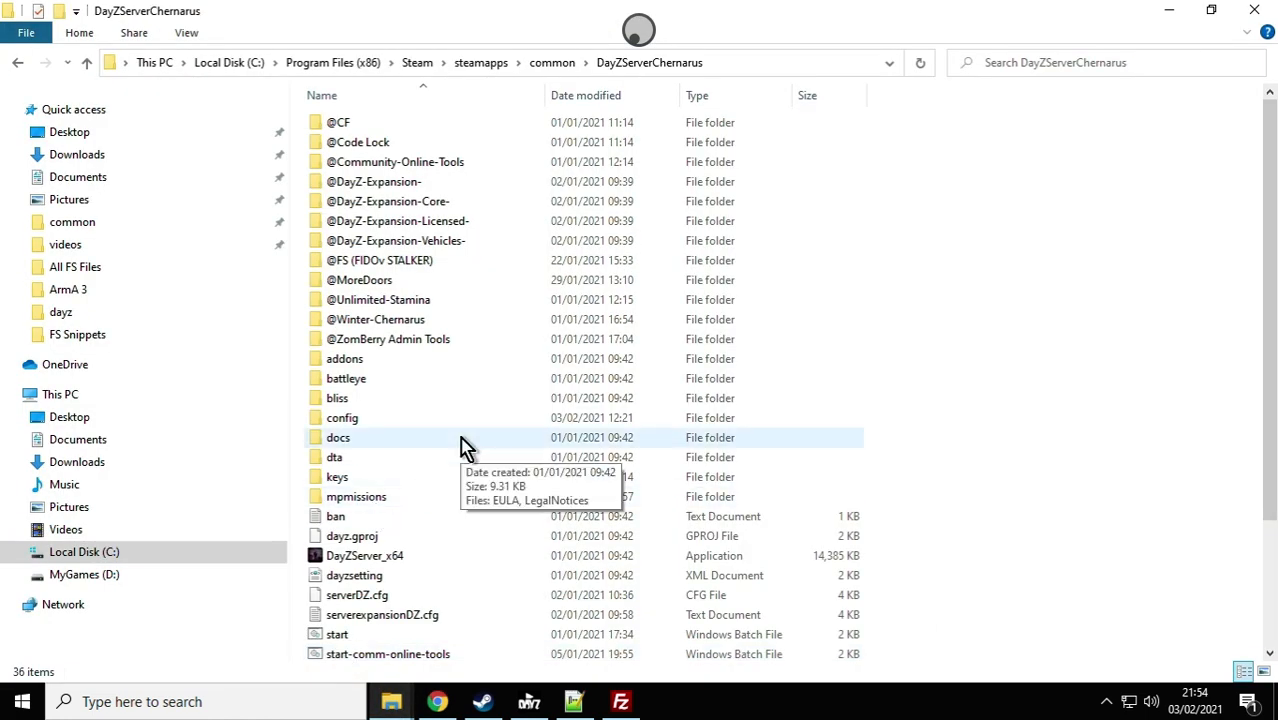
pyautogui.doubleClick(357, 498)
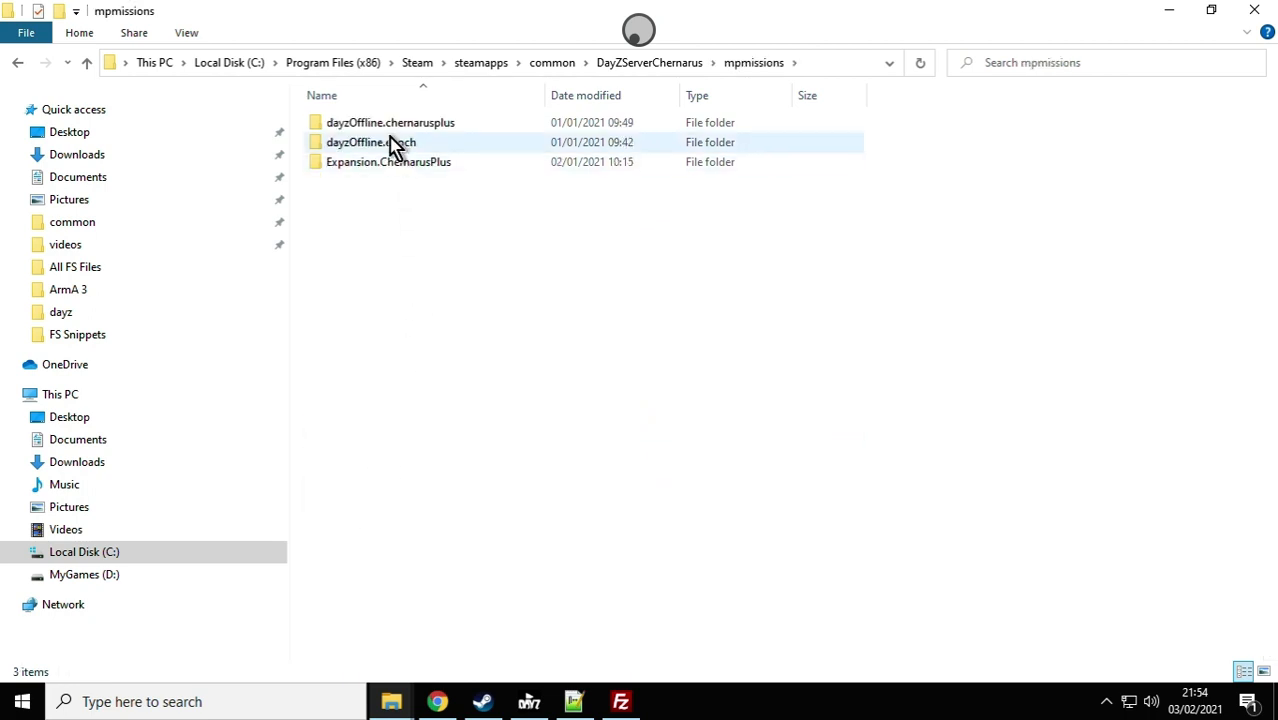
pyautogui.doubleClick(407, 128)
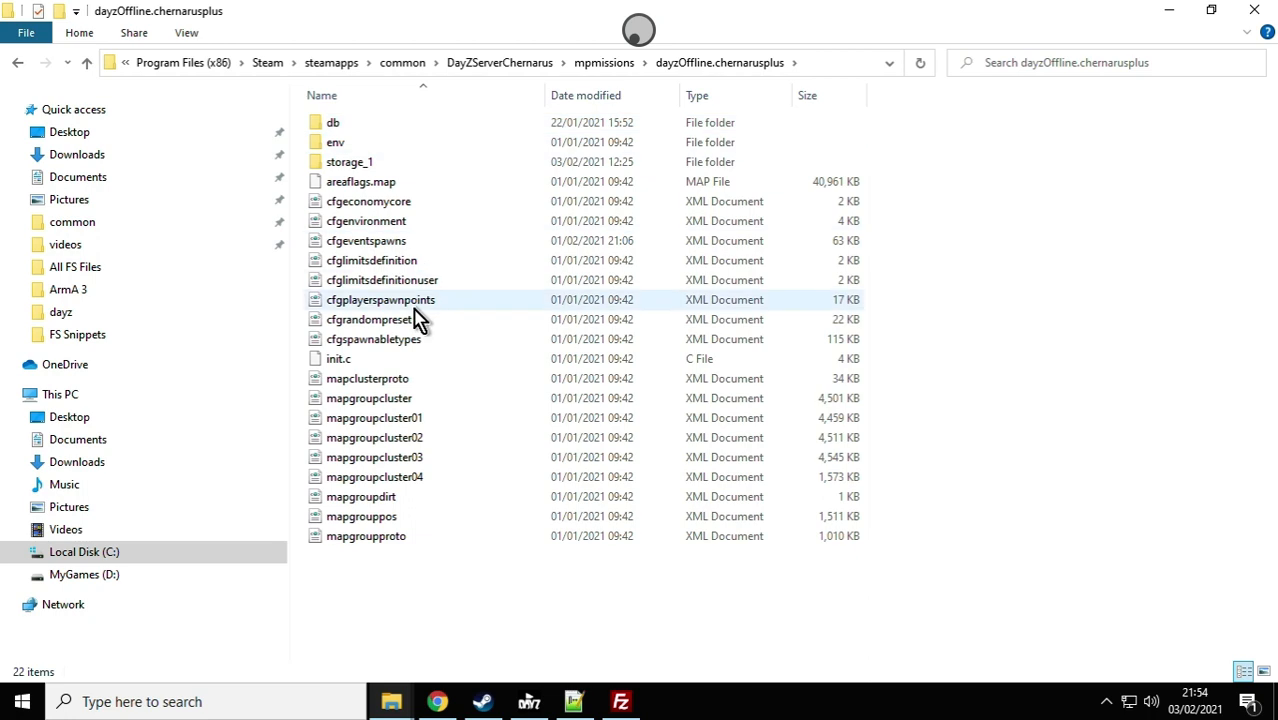
pyautogui.click(392, 340)
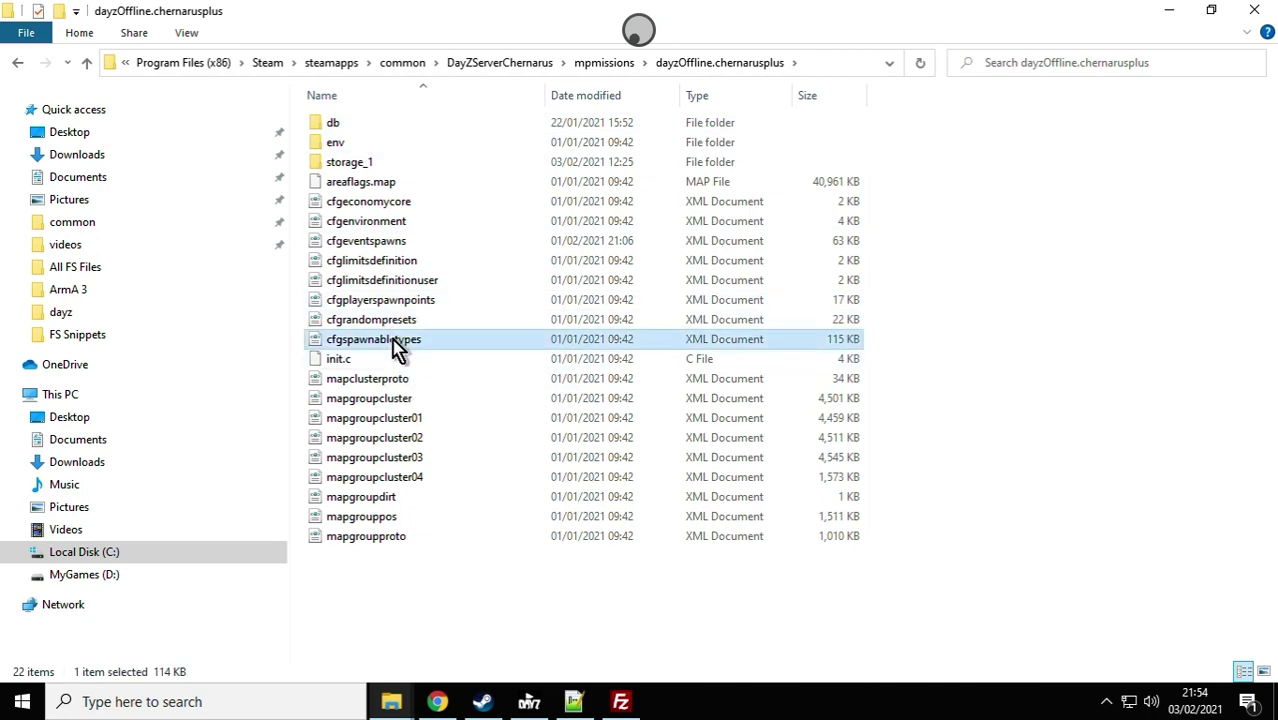
pyautogui.rightClick(391, 341)
pyautogui.click(432, 331)
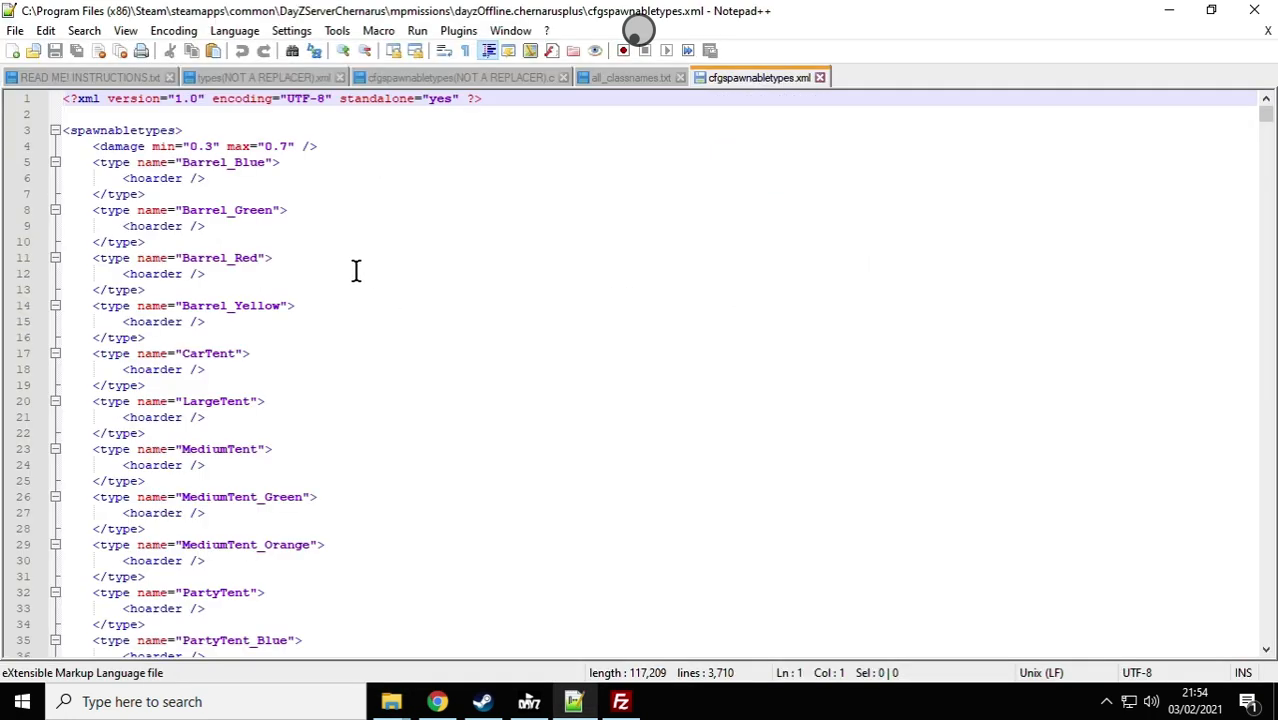
# Step: Return to File Explorer and open the types XML file from the mission's db folder in Notepad++
pyautogui.moveTo(382, 678)
pyautogui.click(363, 652)
pyautogui.doubleClick(336, 124)
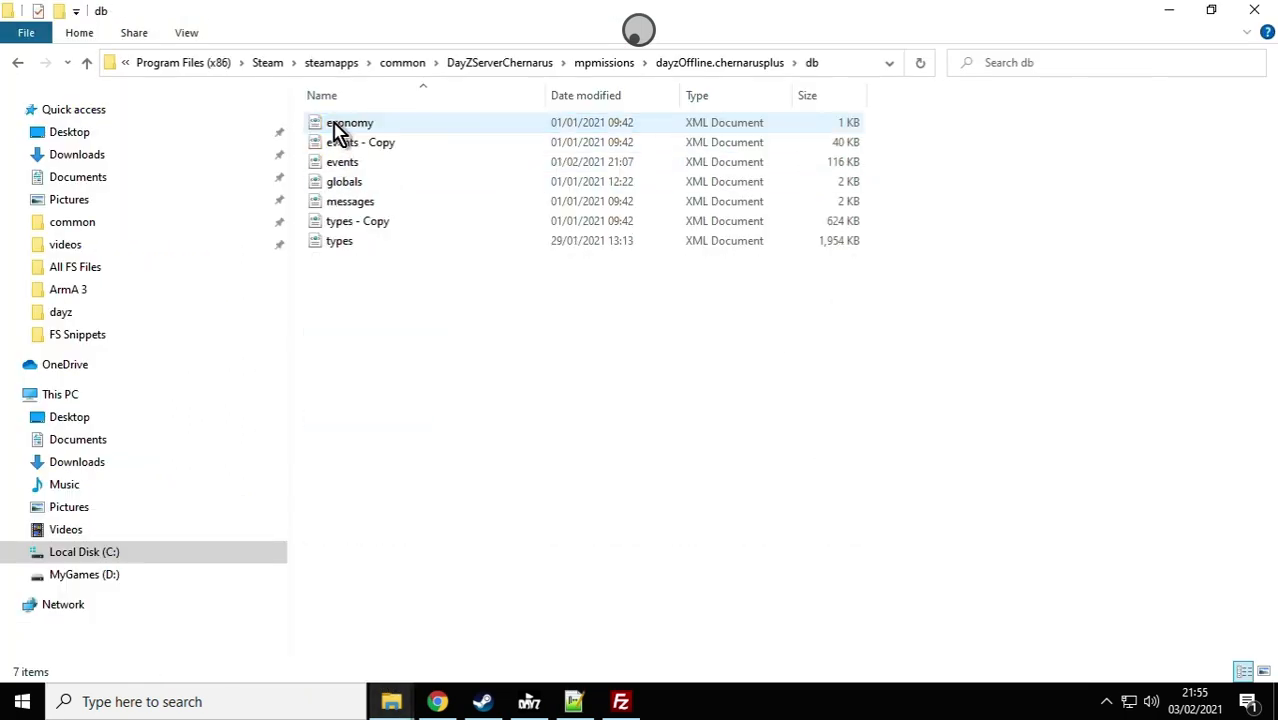
pyautogui.rightClick(344, 244)
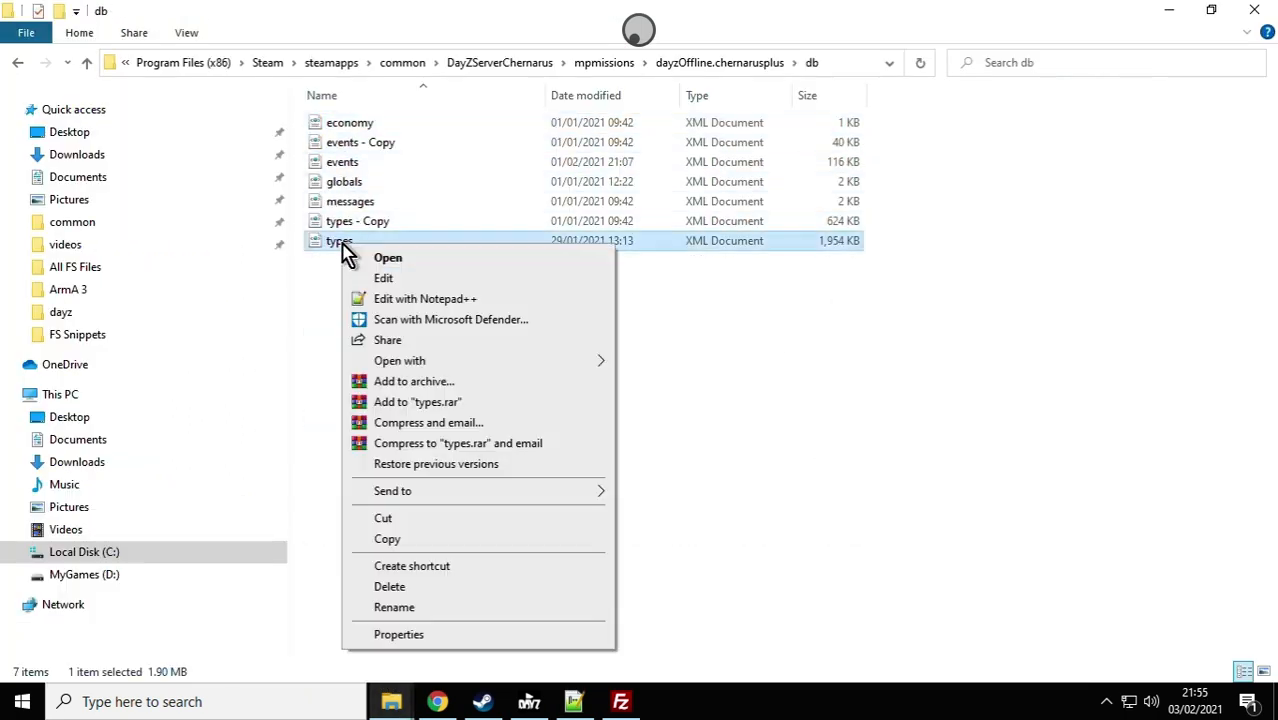
pyautogui.click(420, 299)
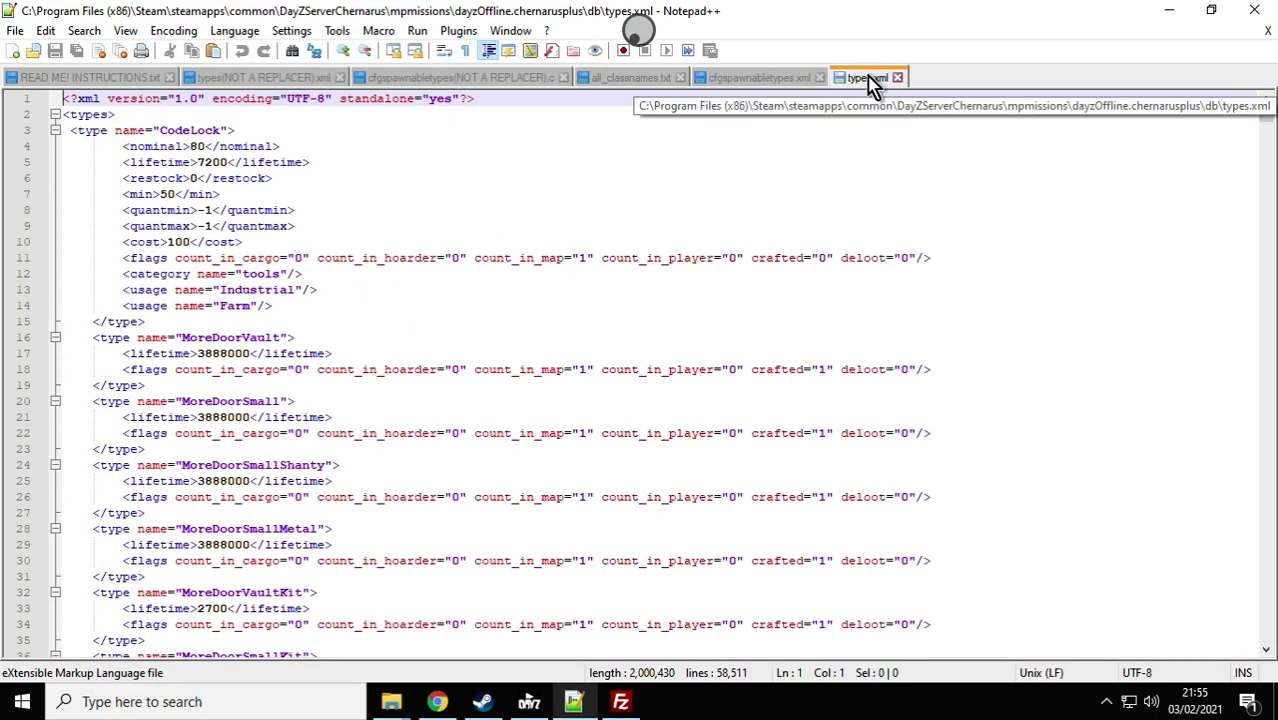
# Step: Place types.xml and cfgspawnabletypes.xml beside their NOT A REPLACER counterparts and view the mod's and server's types files
pyautogui.moveTo(870, 78); pyautogui.dragTo(405, 86)
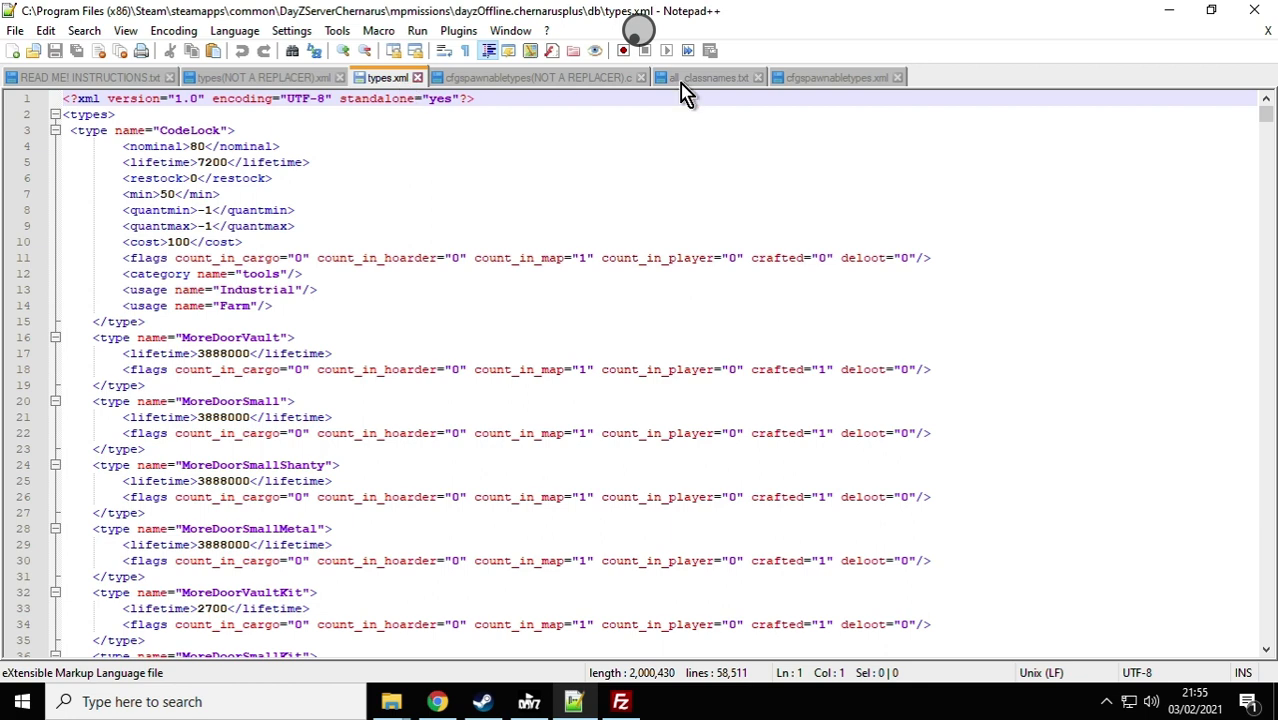
pyautogui.moveTo(828, 80); pyautogui.dragTo(752, 88)
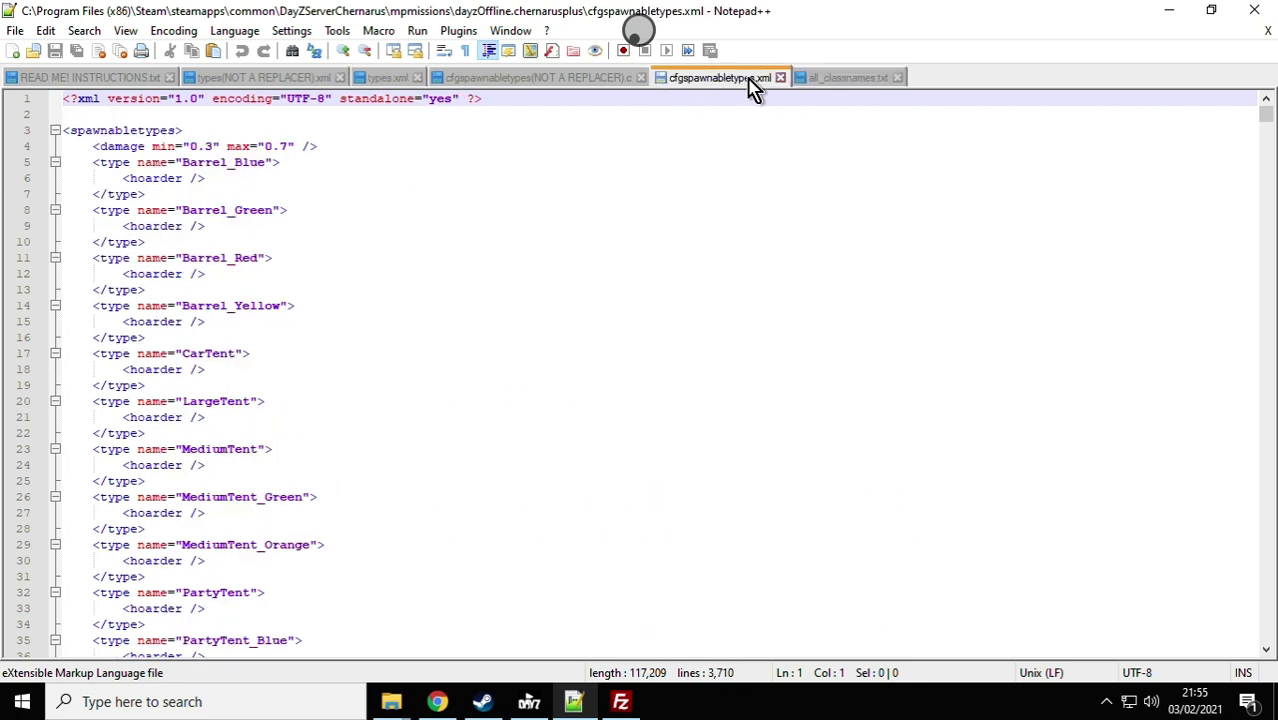
pyautogui.click(258, 80)
pyautogui.scroll(2, 283, 297)
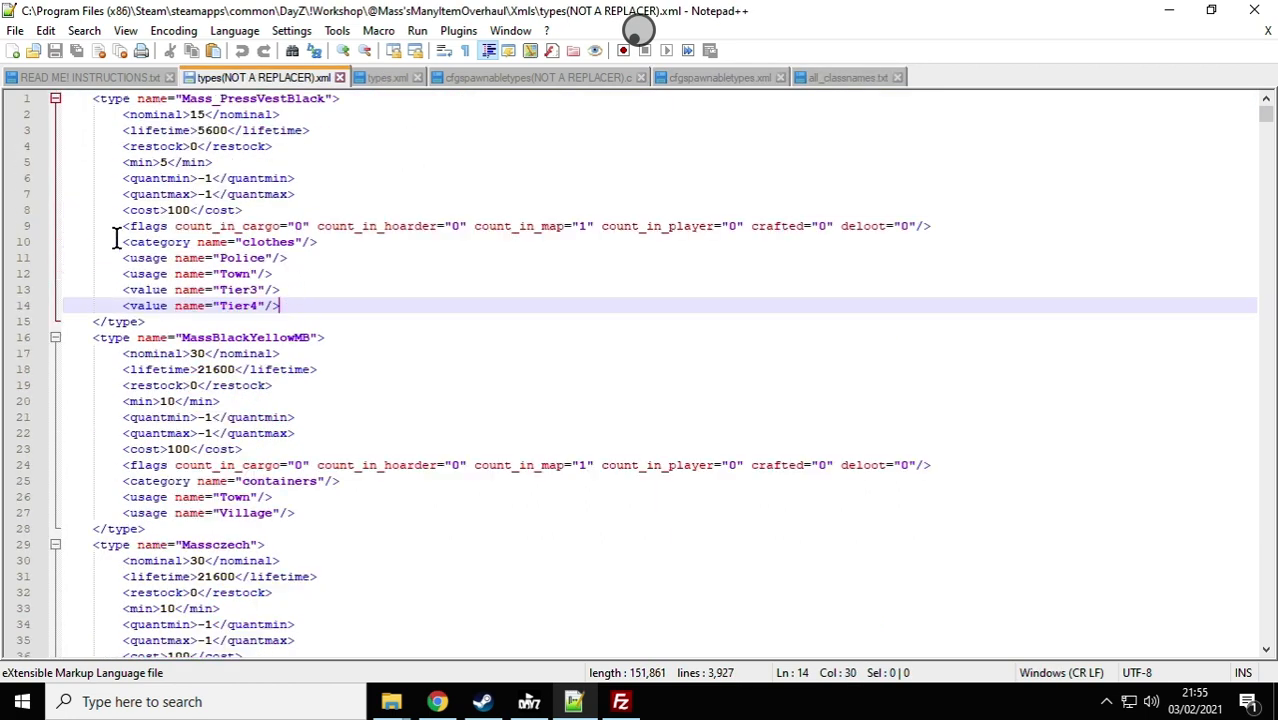
pyautogui.click(383, 80)
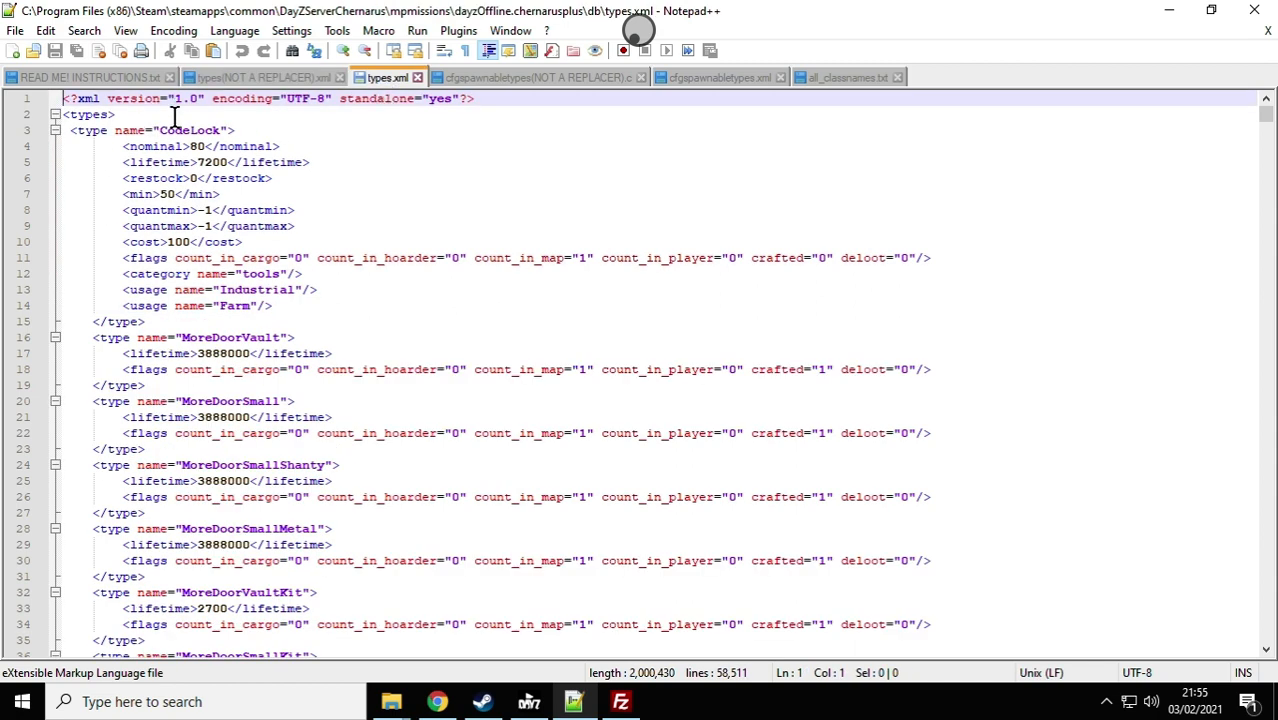
# Step: Copy the entire contents of the mod's types(NOT A REPLACER).xml
pyautogui.click(257, 80)
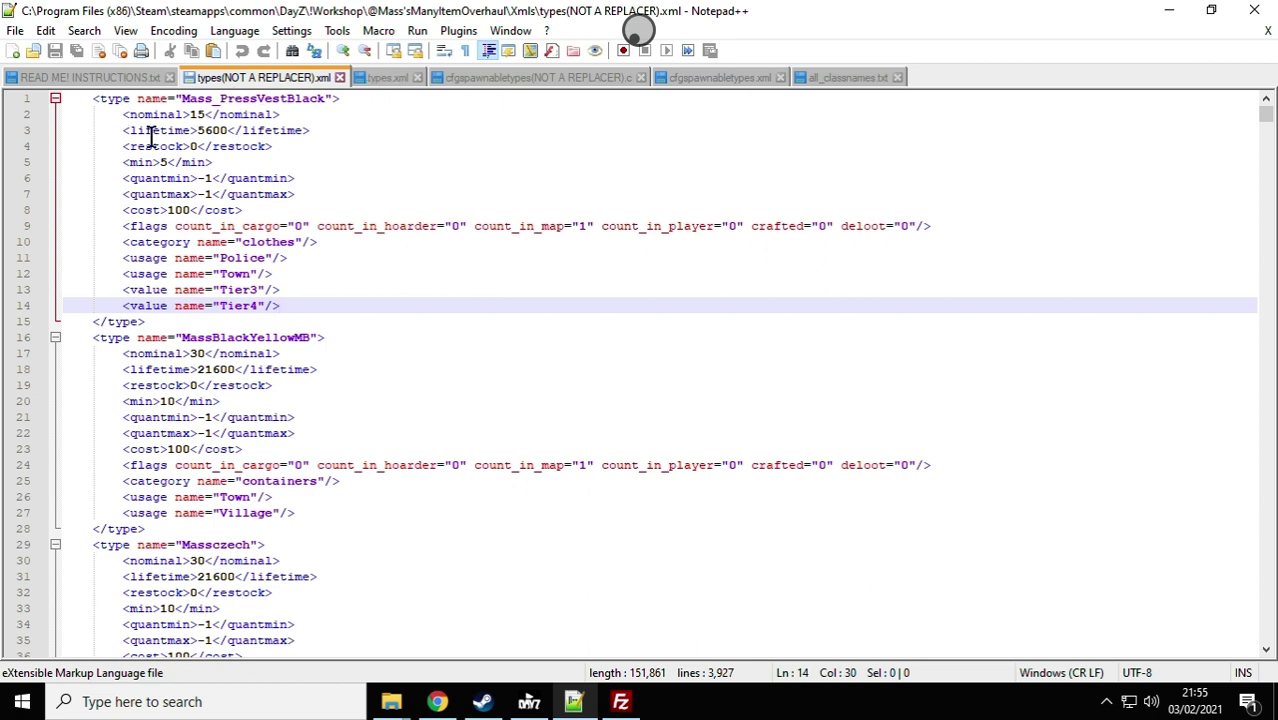
pyautogui.rightClick(210, 158)
pyautogui.click(296, 263)
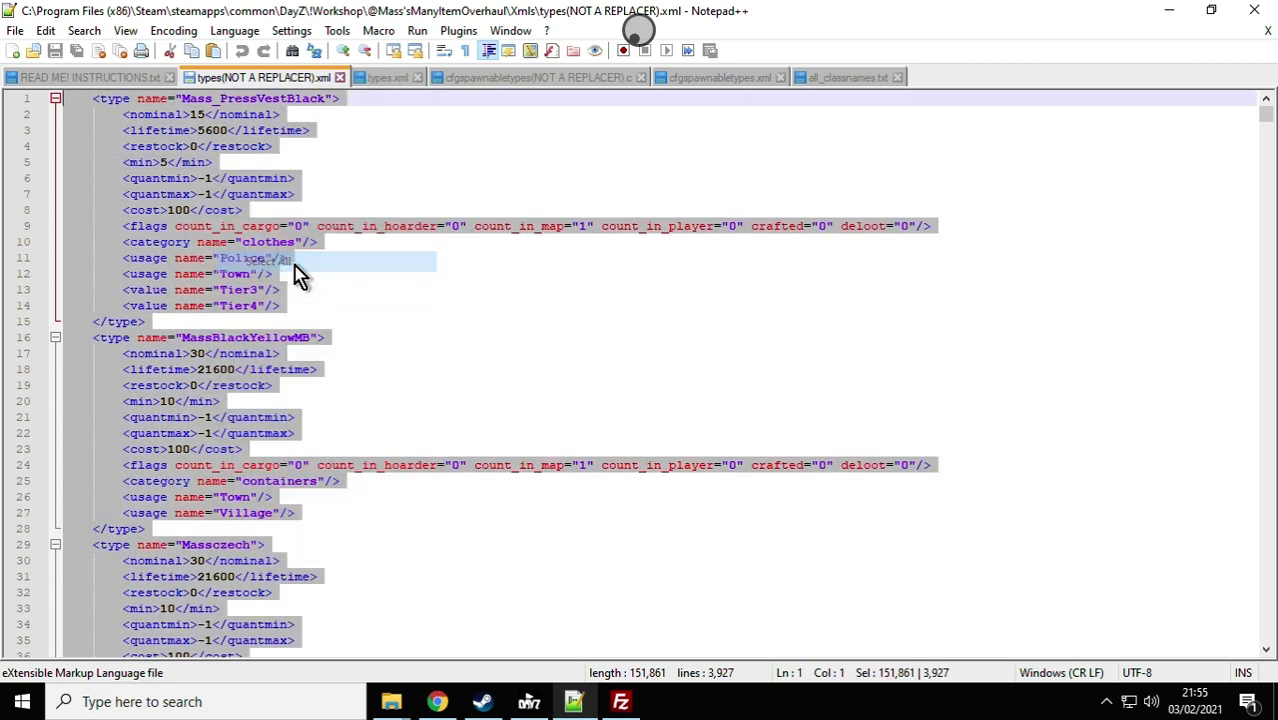
pyautogui.rightClick(131, 243)
pyautogui.click(196, 277)
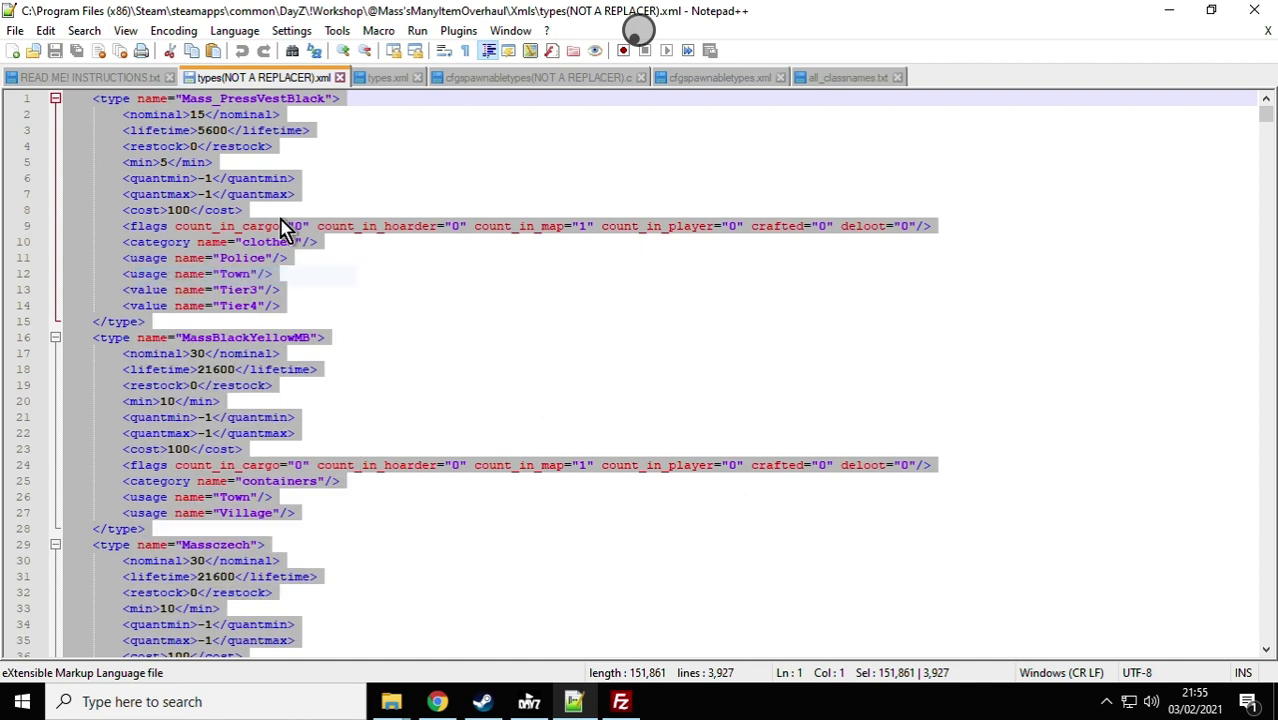
# Step: Paste the copied type entries on a new line below the opening <types> tag in the server's types.xml and save it
pyautogui.click(387, 78)
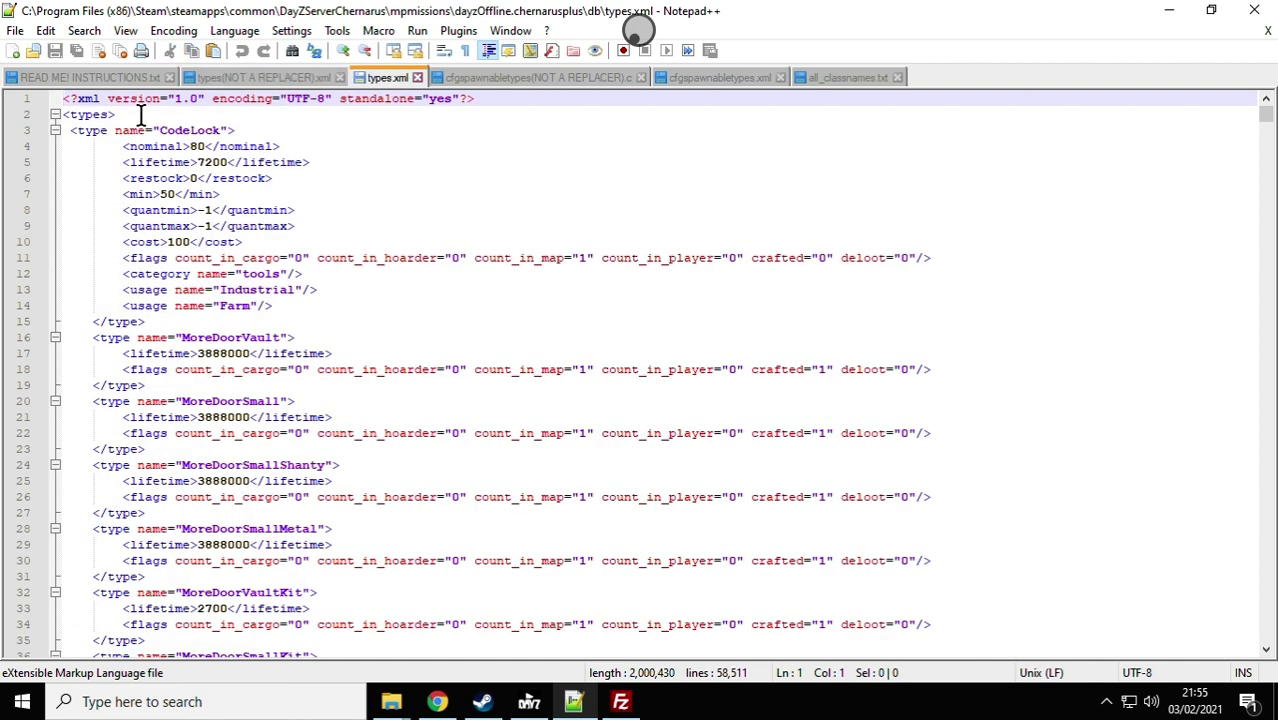
pyautogui.click(140, 115)
pyautogui.press('Return')
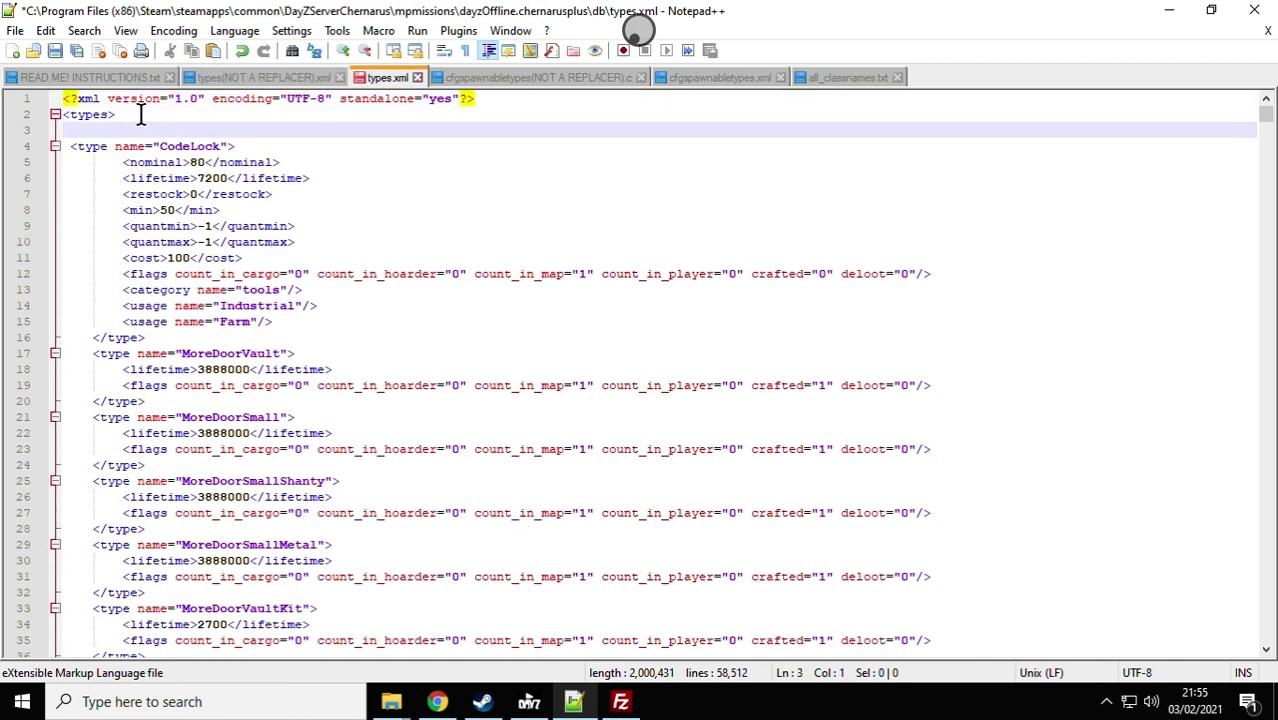
pyautogui.rightClick(85, 130)
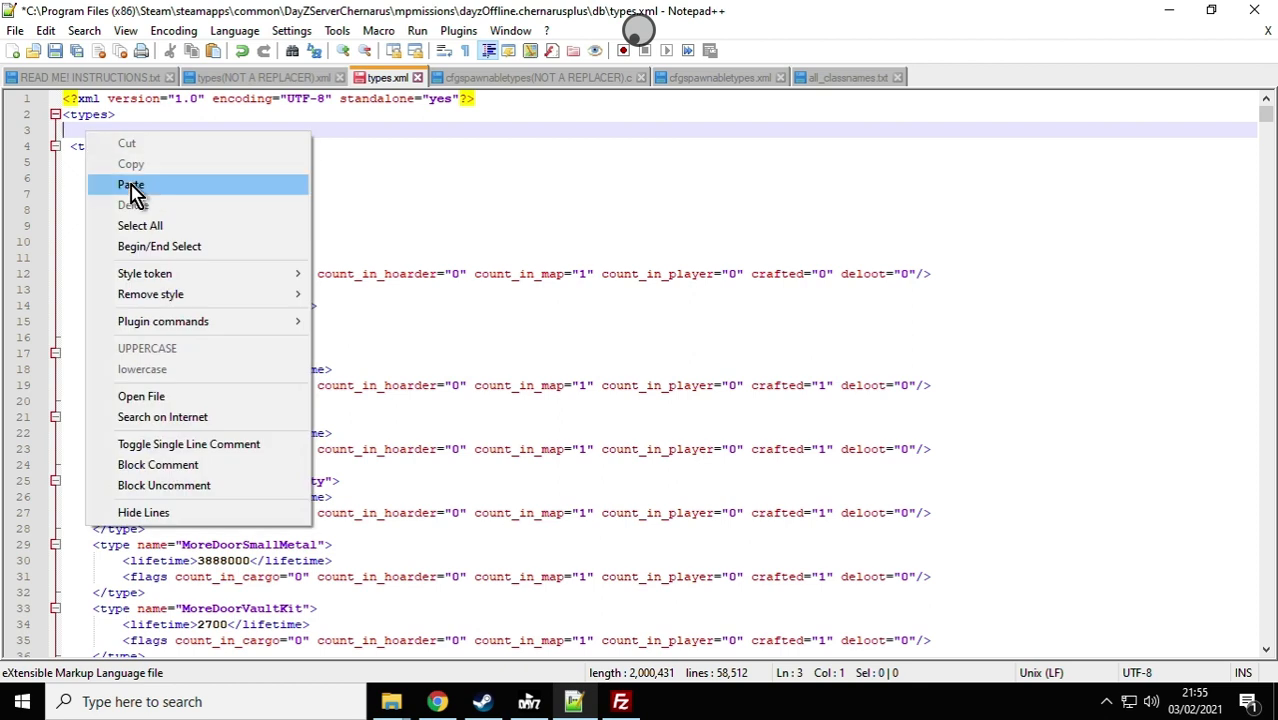
pyautogui.click(200, 181)
pyautogui.scroll(5, 344, 280)
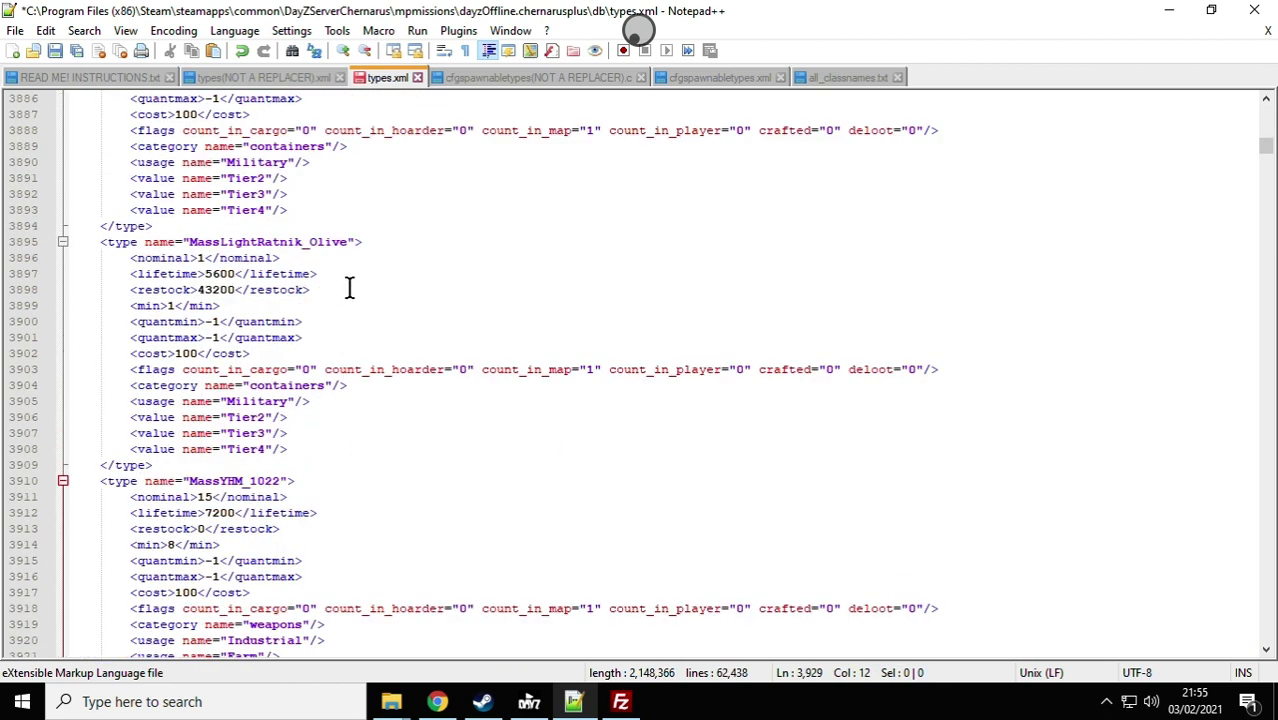
pyautogui.click(56, 50)
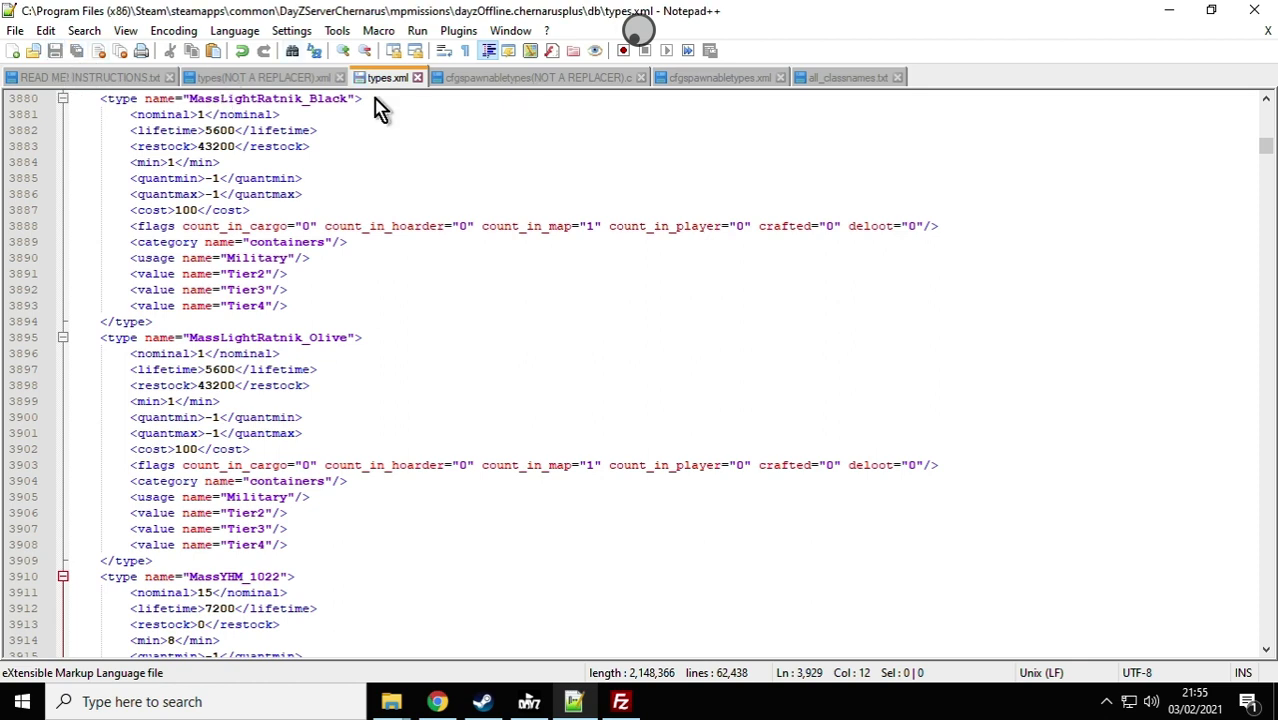
# Step: Copy all type entries below the comment line in the mod's cfgspawnabletypes(NOT A REPLACER).c file
pyautogui.click(695, 78)
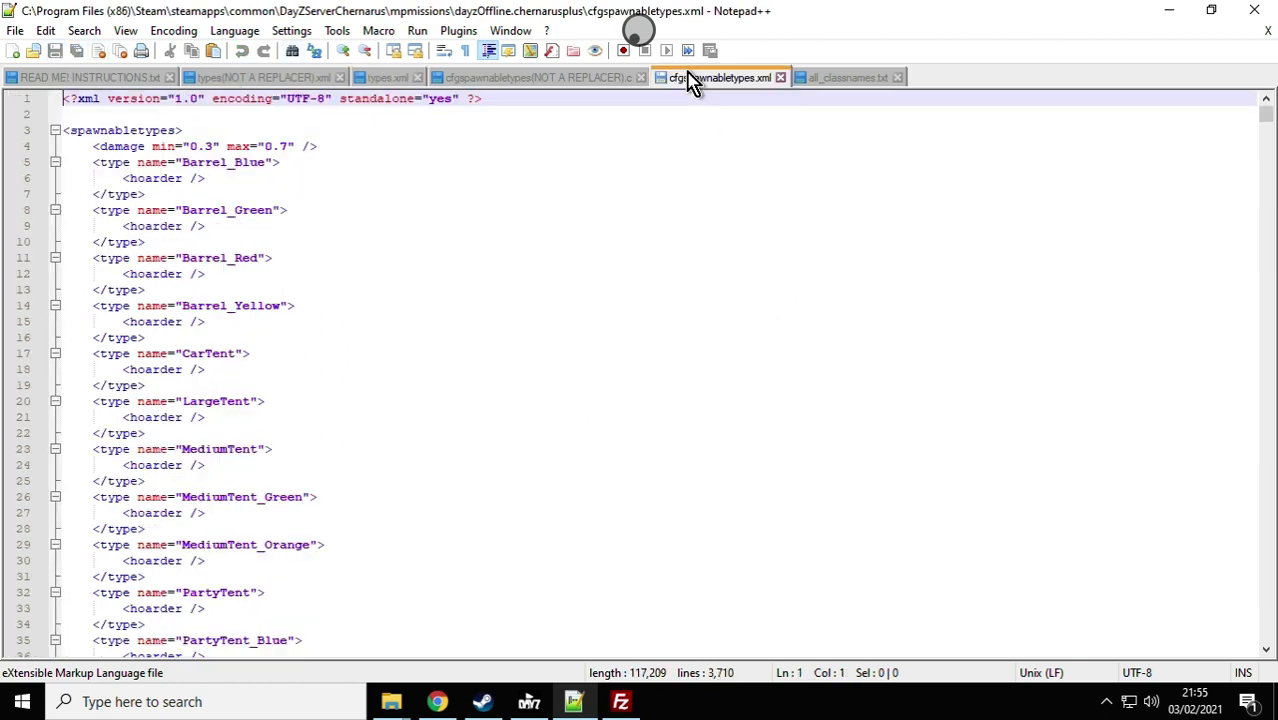
pyautogui.click(595, 78)
pyautogui.moveTo(66, 112); pyautogui.dragTo(548, 588)
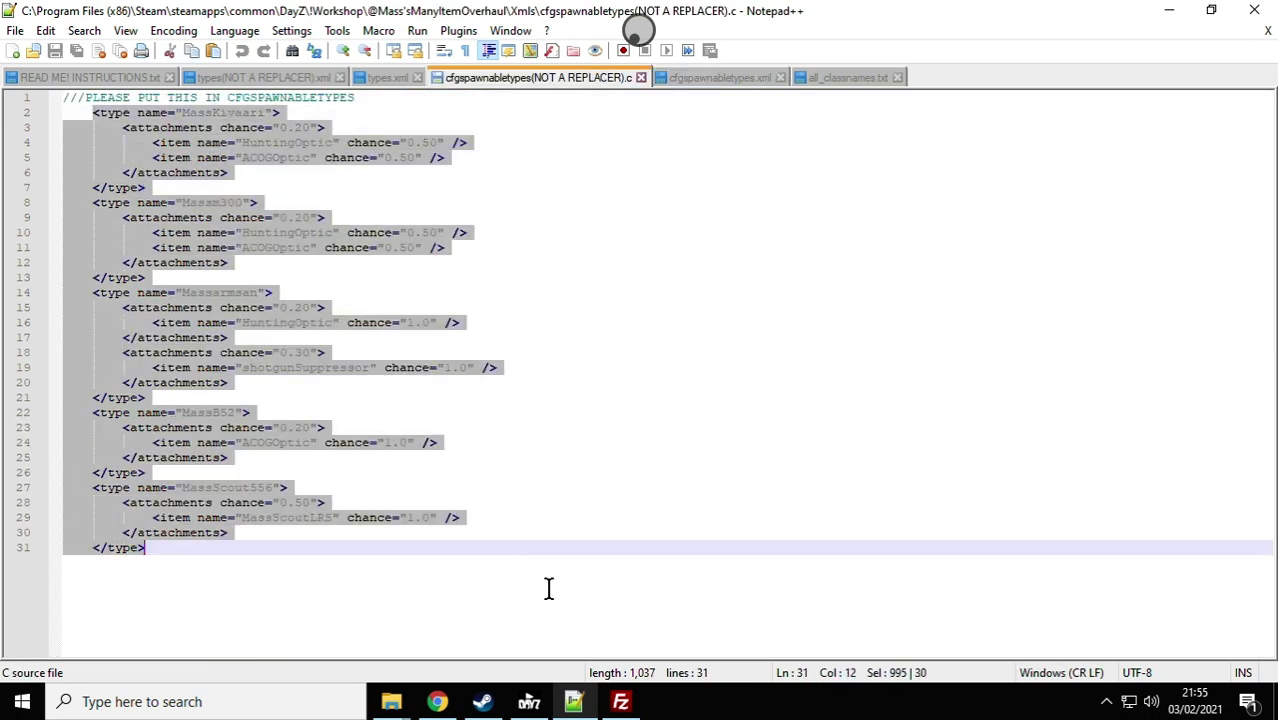
pyautogui.rightClick(228, 360)
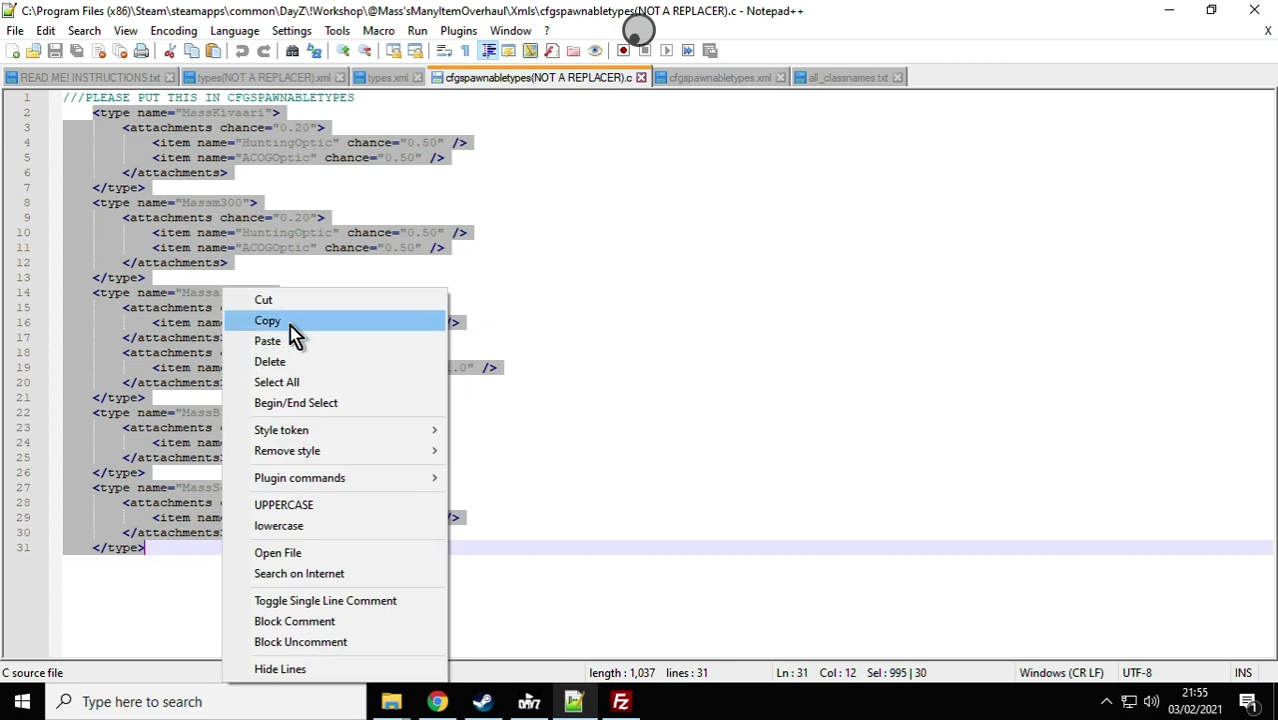
pyautogui.click(290, 322)
# Step: Paste the copied type entries on a new line below the damage line in the server's cfgspawnabletypes.xml and save it
pyautogui.click(680, 79)
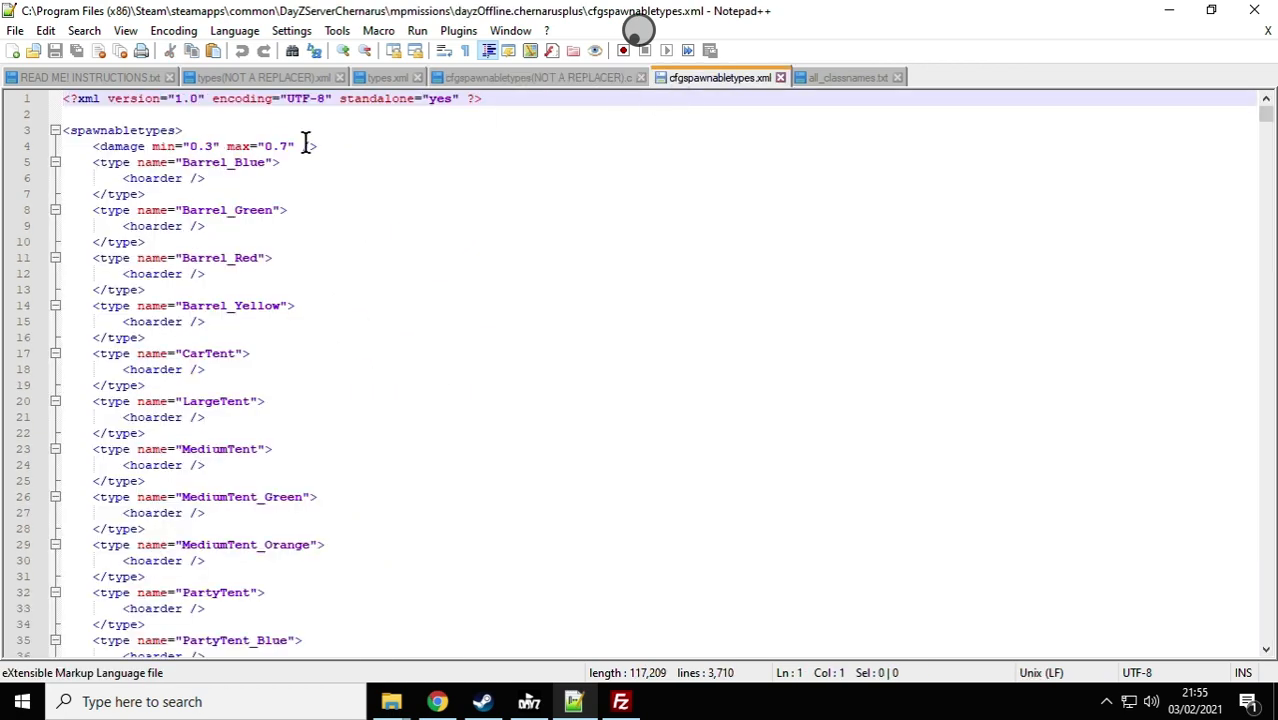
pyautogui.click(338, 146)
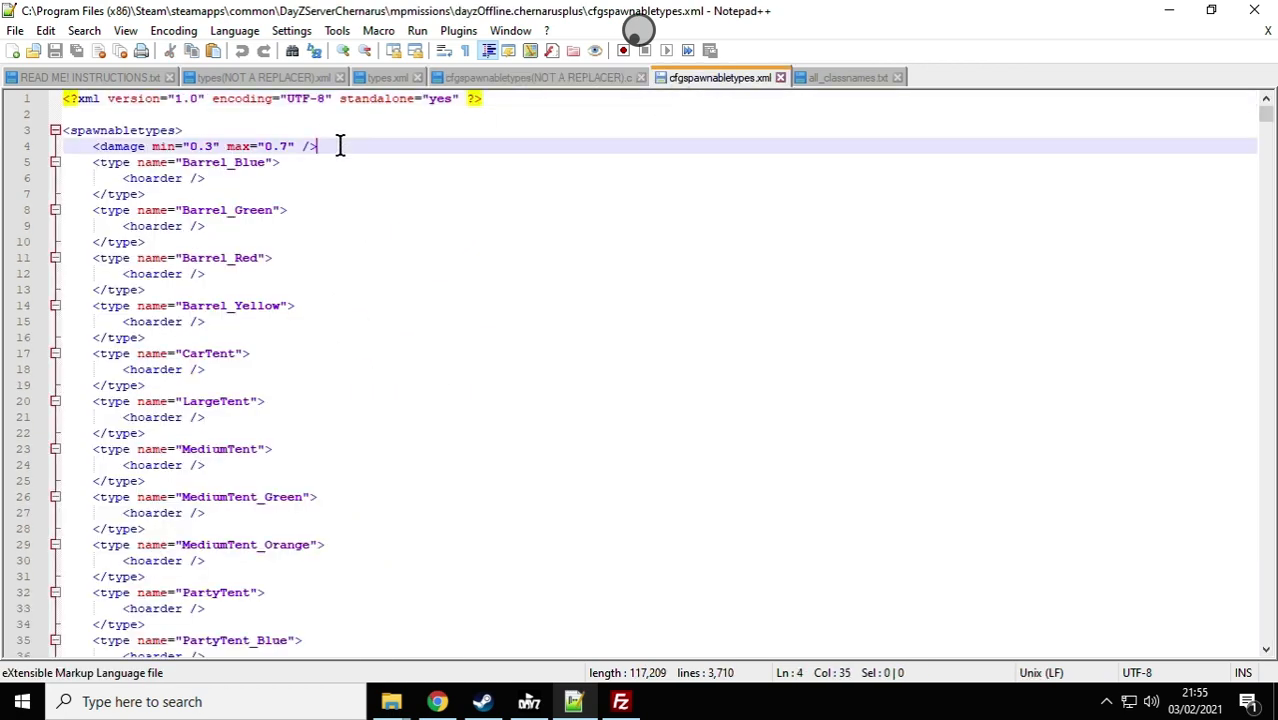
pyautogui.press('Return')
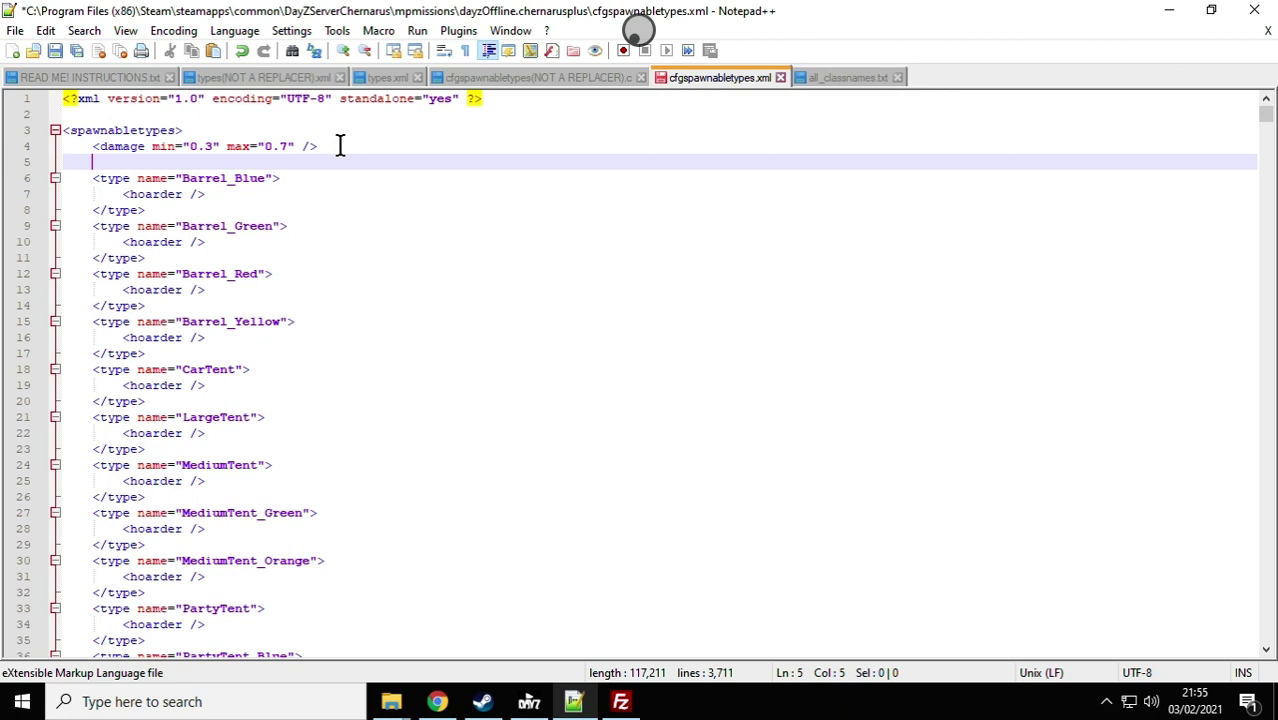
pyautogui.rightClick(114, 161)
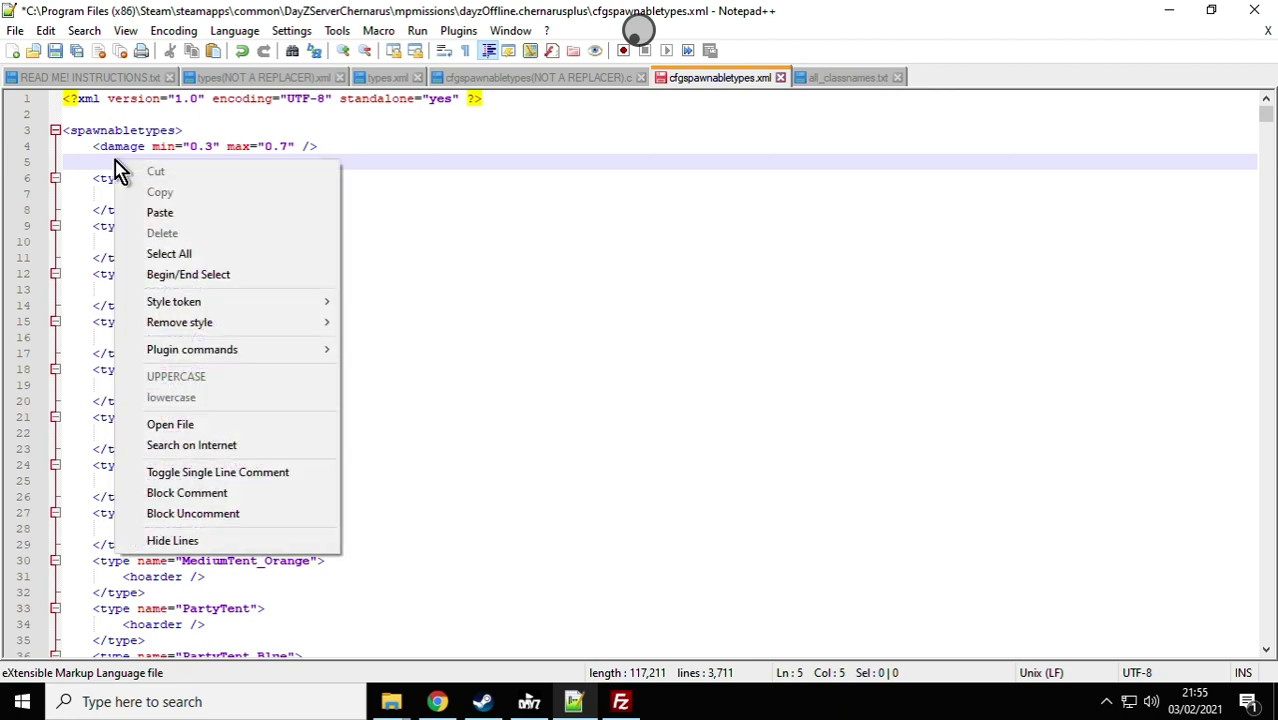
pyautogui.click(177, 215)
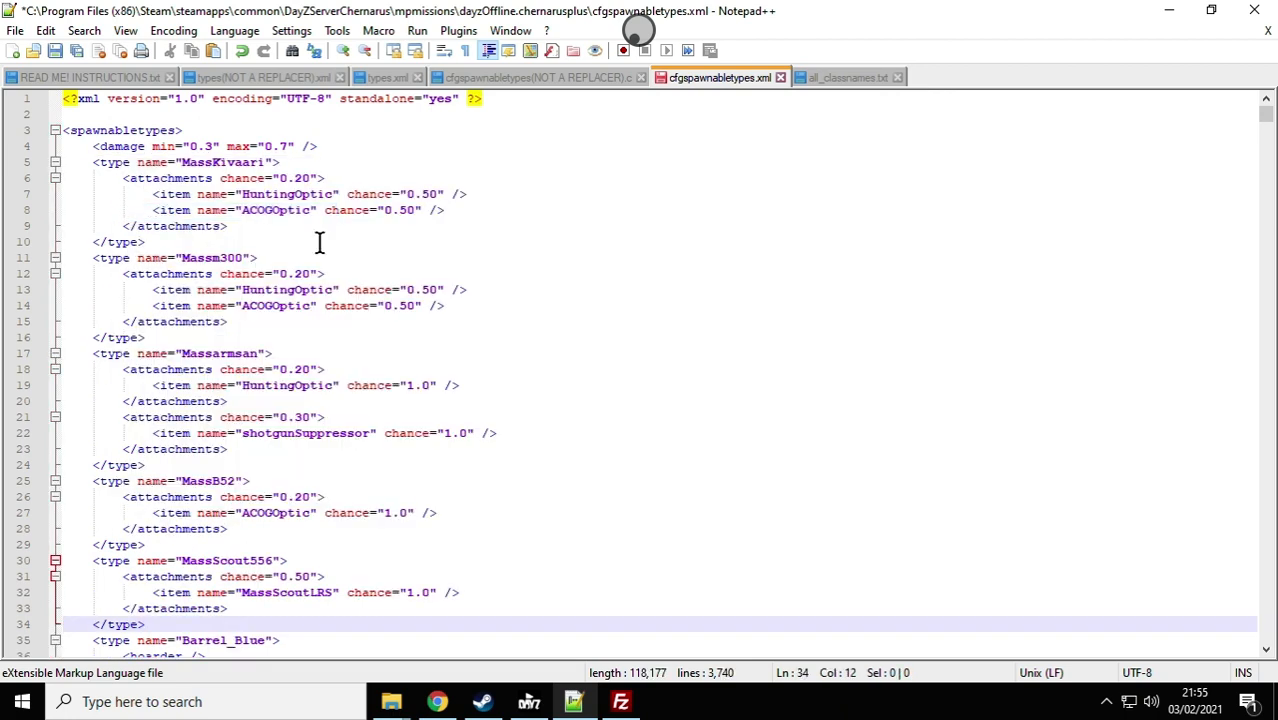
pyautogui.click(53, 53)
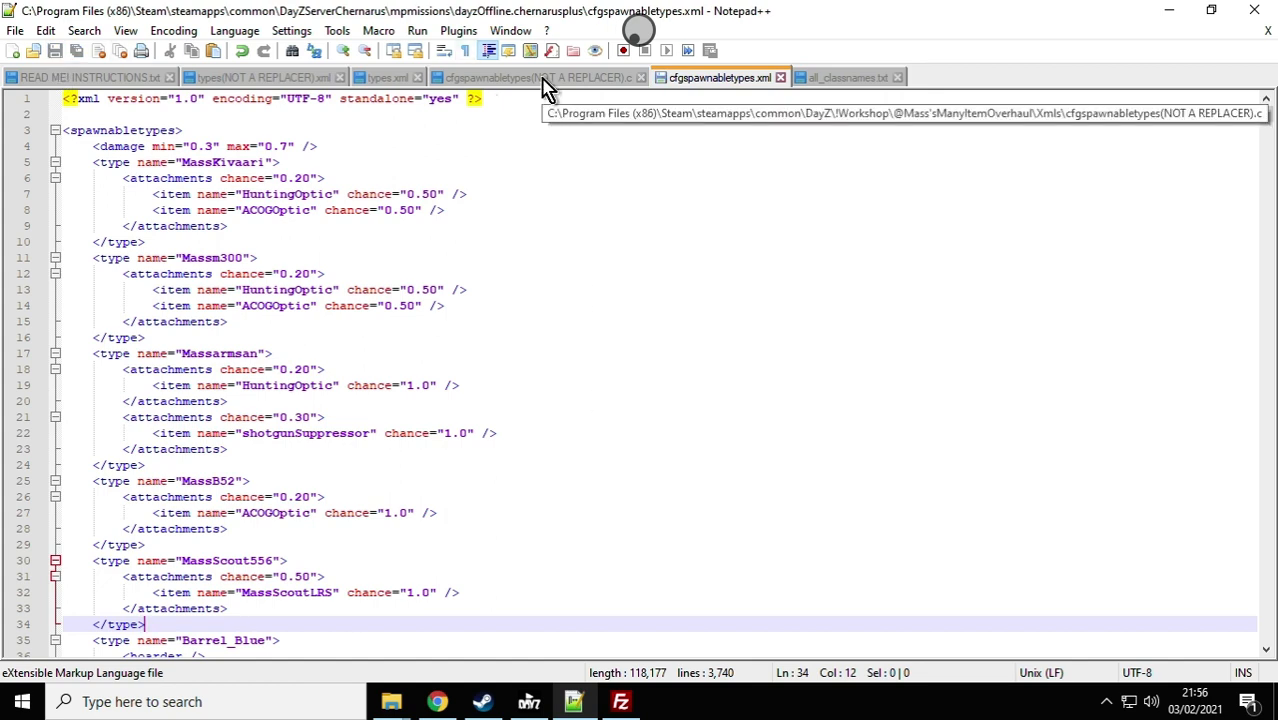
# Step: Switch to the Nitrado file browser in Chrome, start a file upload into the mission's db folder and browse to Steam's common folder
pyautogui.click(437, 701)
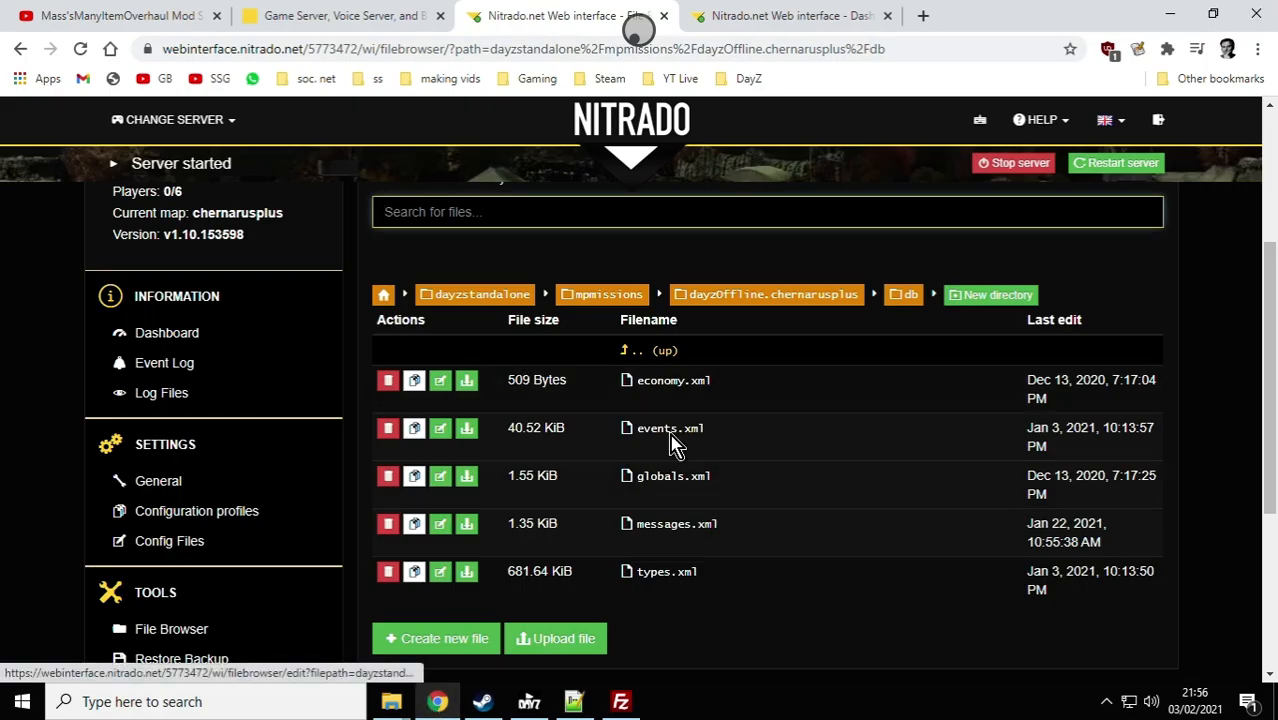
pyautogui.scroll(-1, 670, 408)
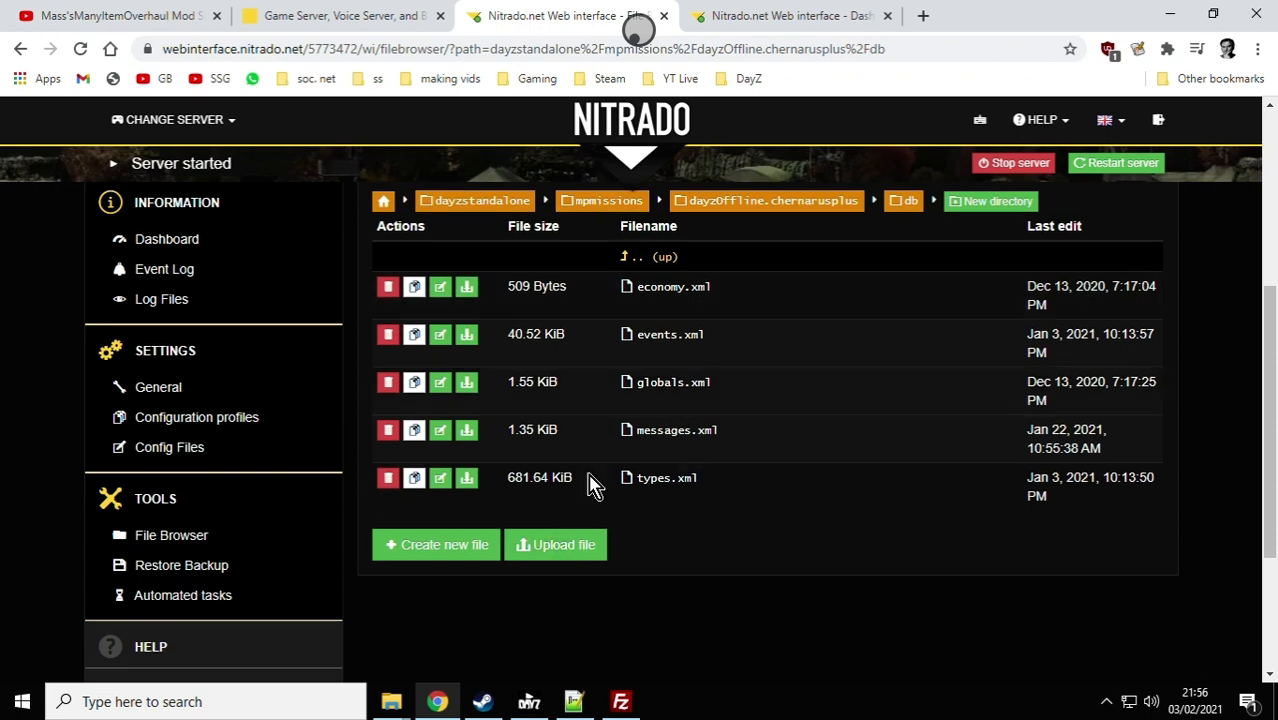
pyautogui.click(584, 543)
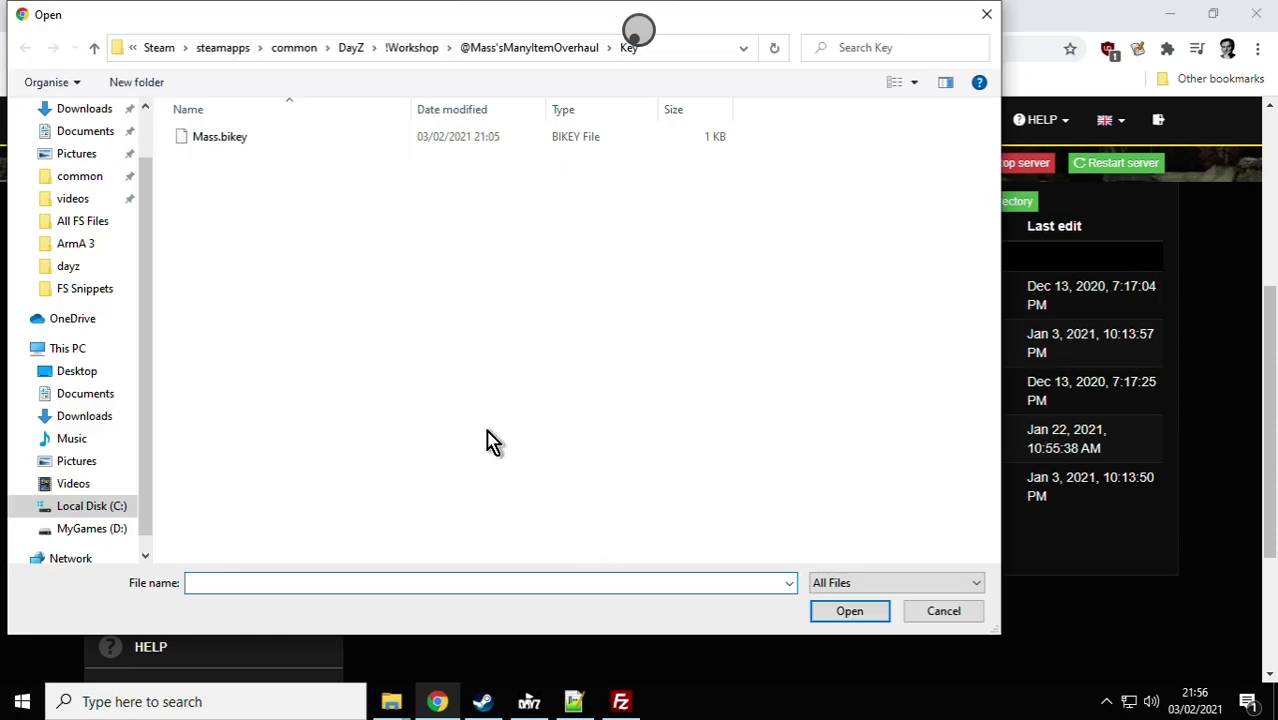
pyautogui.click(93, 48)
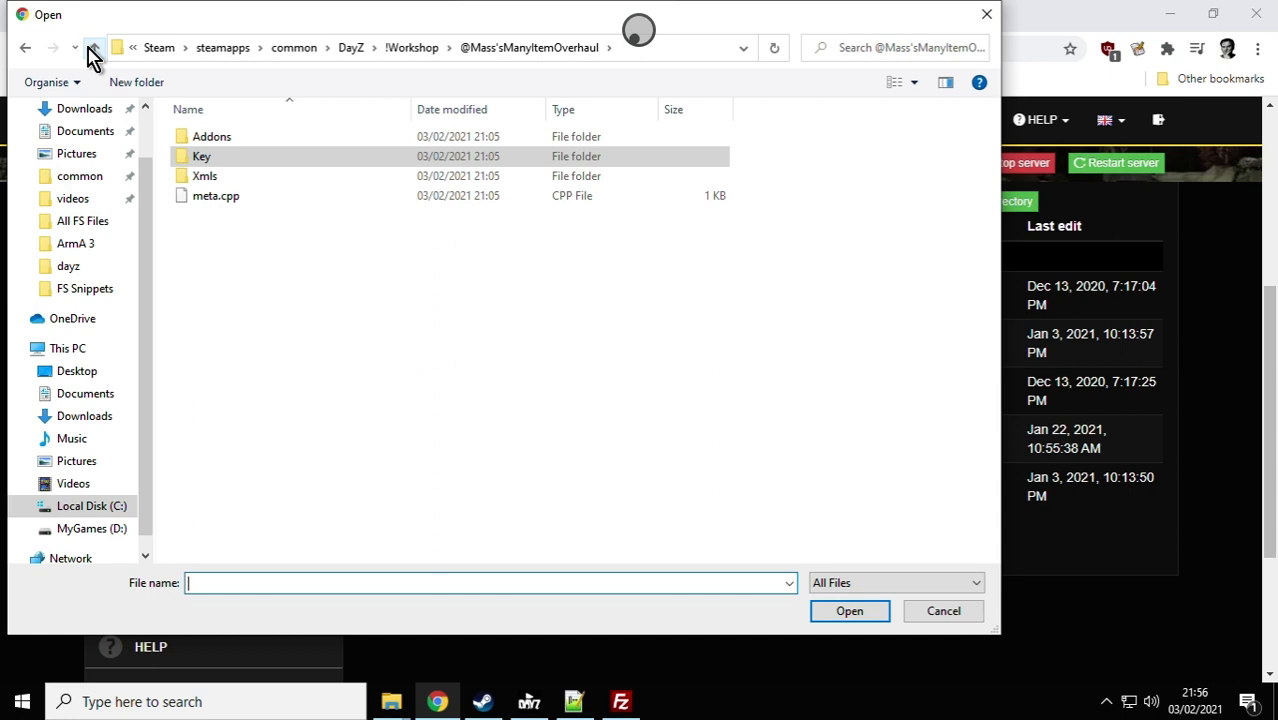
pyautogui.click(94, 48)
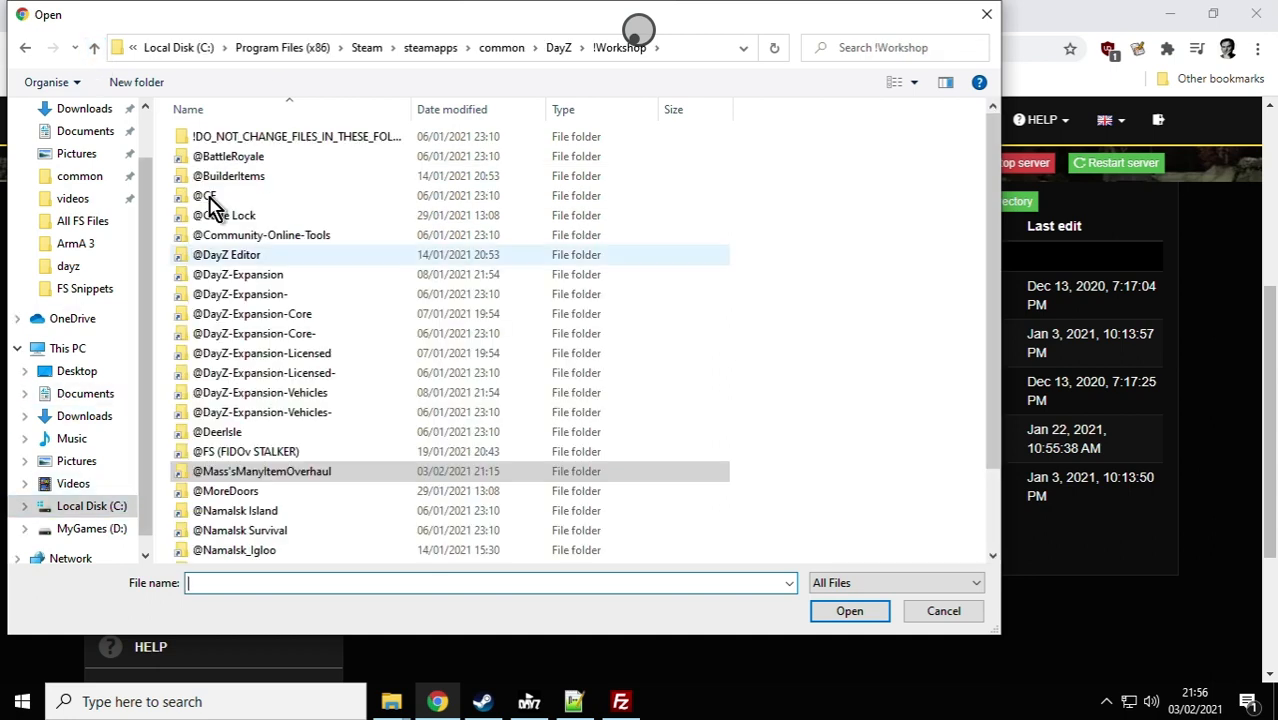
pyautogui.click(94, 49)
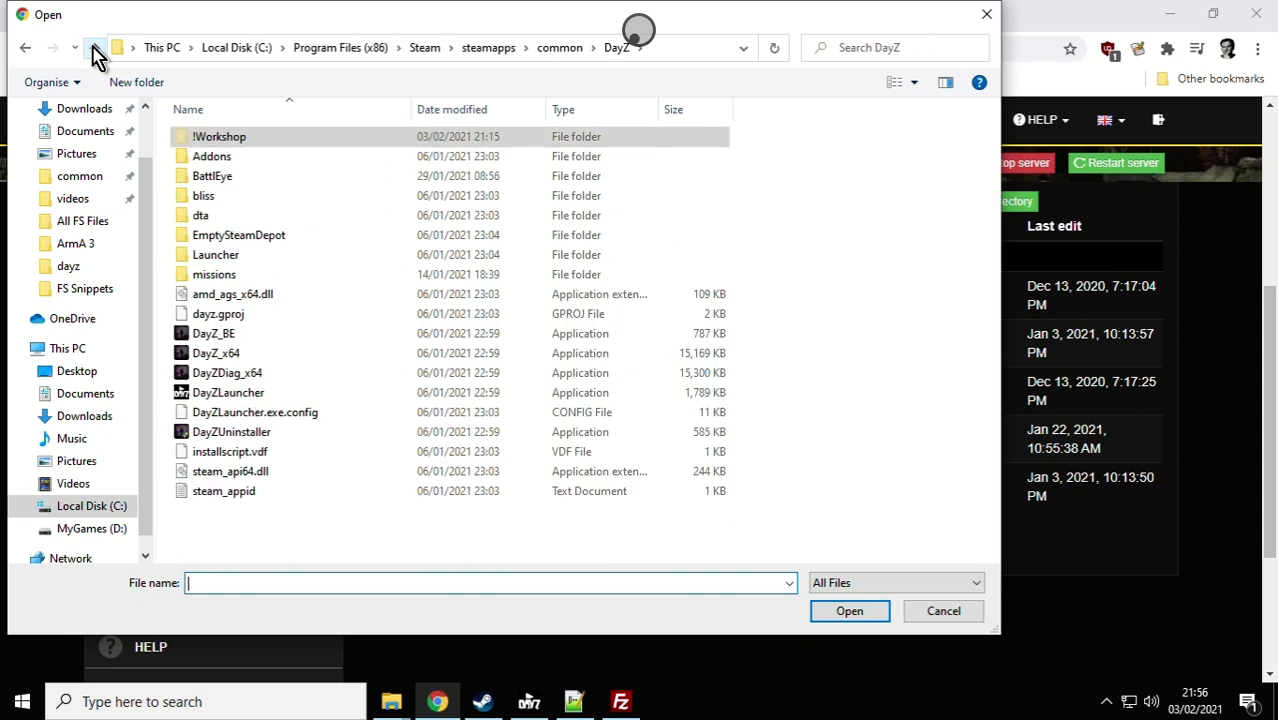
pyautogui.click(95, 50)
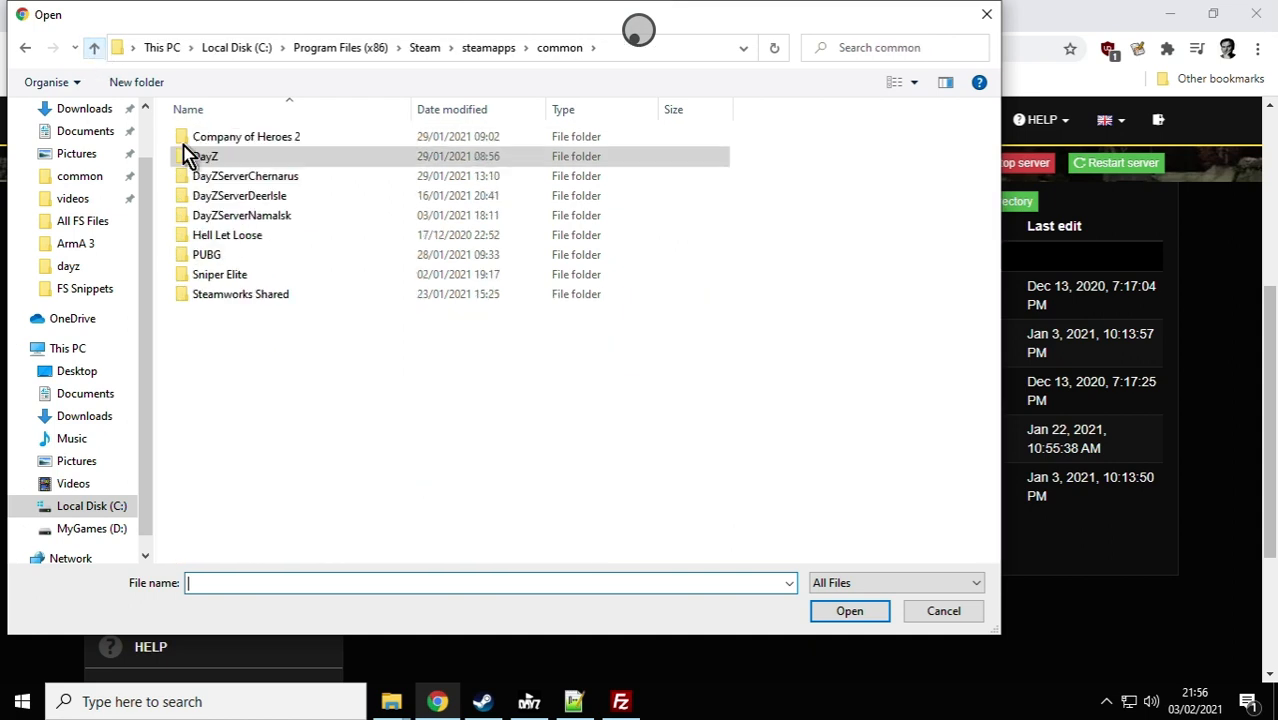
# Step: Upload the edited types.xml from DayZServerChernarus\mpmissions\dayzOffline.chernarusplus\db to the server's db folder
pyautogui.doubleClick(245, 178)
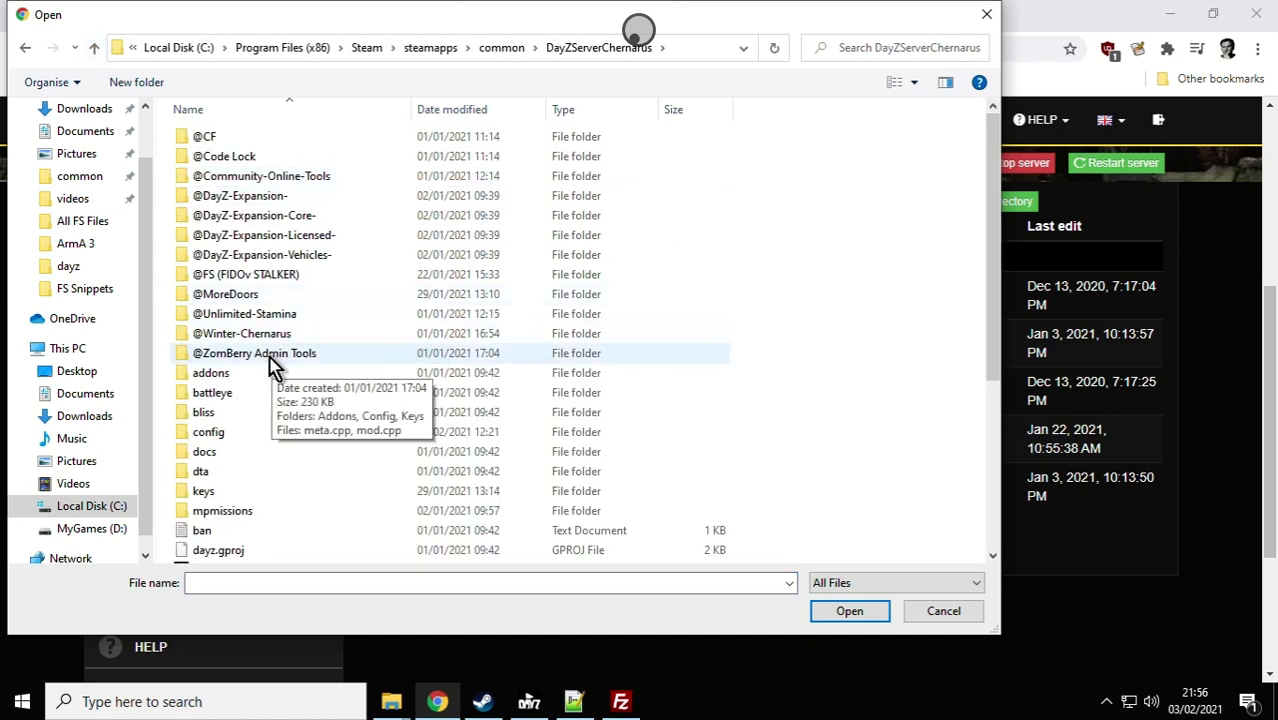
pyautogui.doubleClick(214, 511)
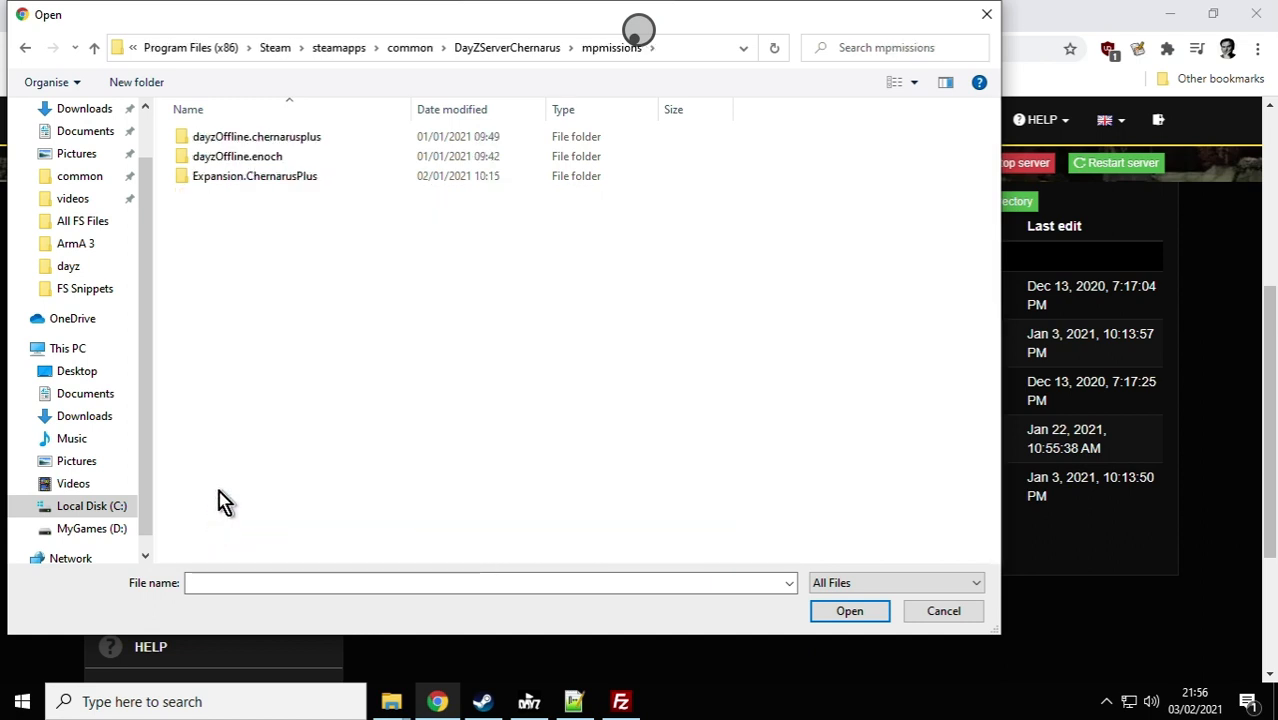
pyautogui.click(255, 140)
pyautogui.doubleClick(255, 140)
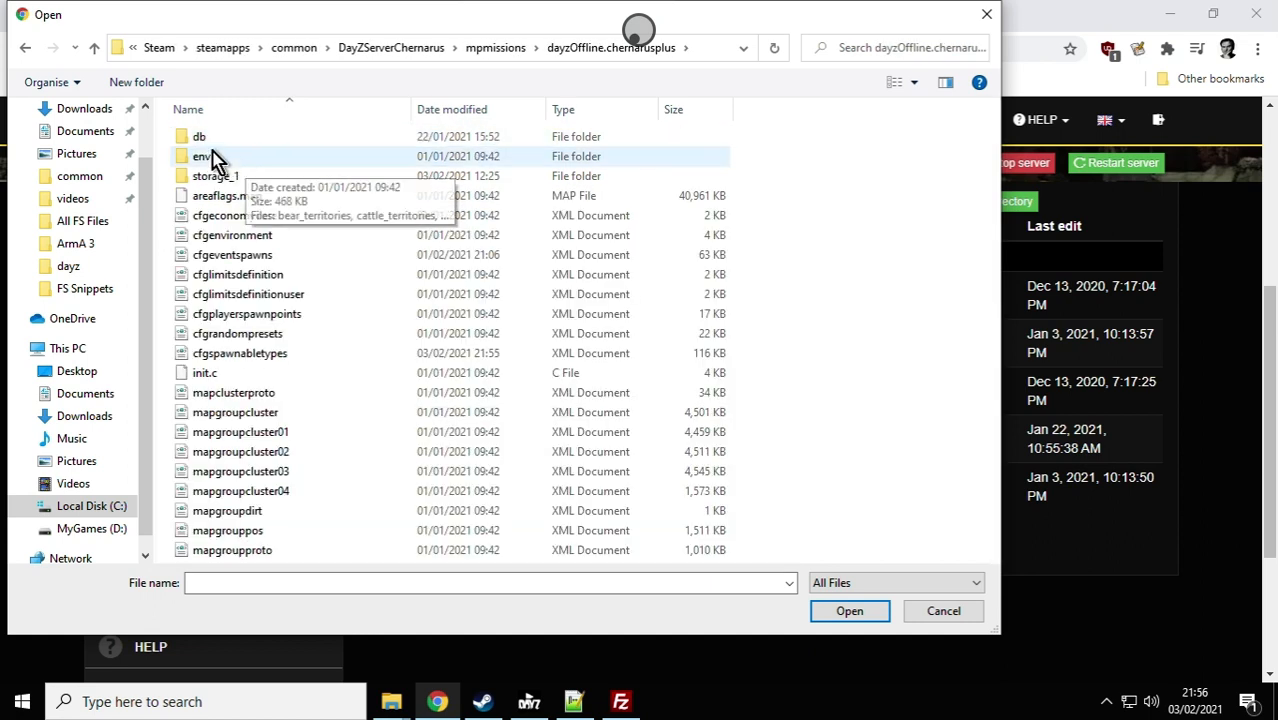
pyautogui.doubleClick(205, 143)
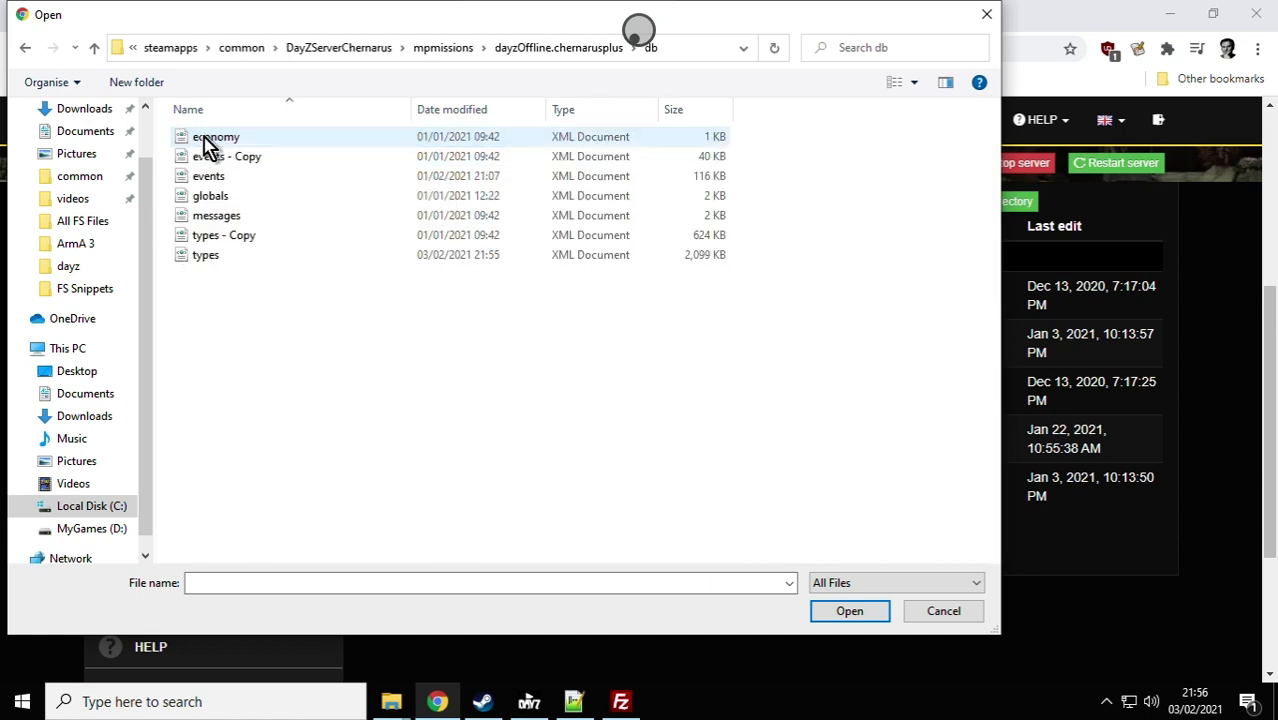
pyautogui.click(207, 257)
pyautogui.click(838, 616)
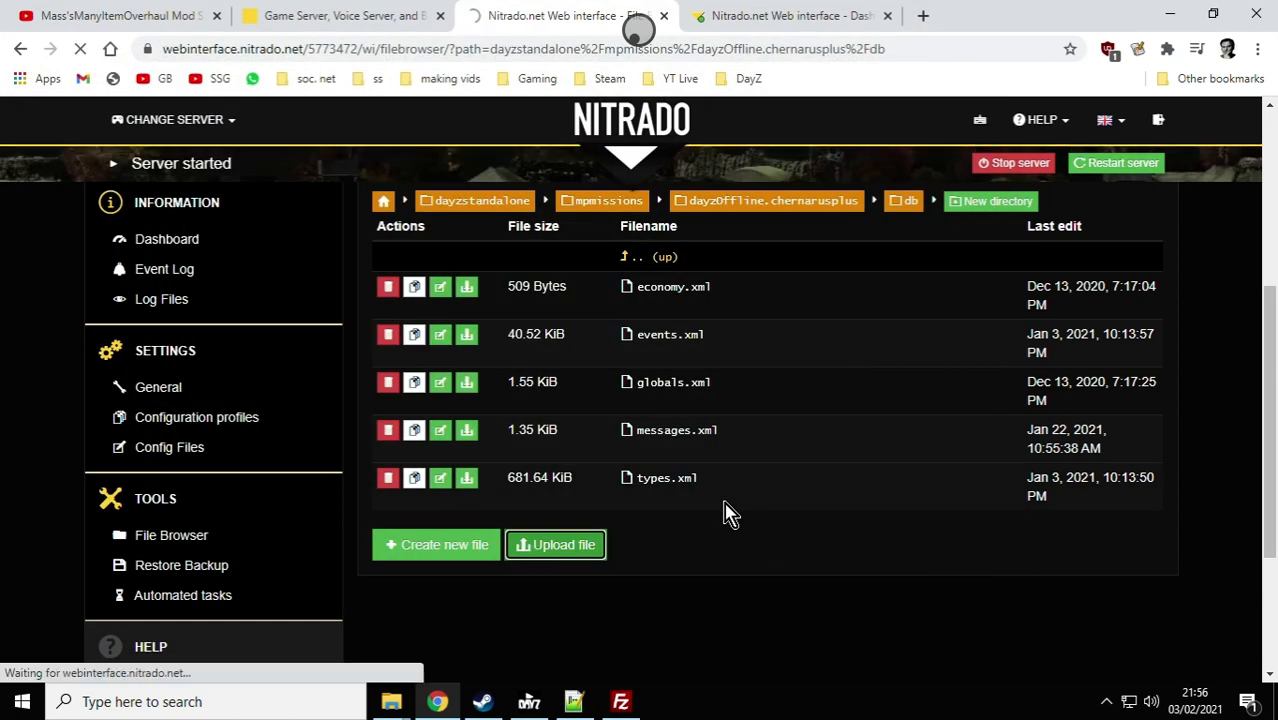
# Step: Upload the edited cfgspawnabletypes.xml from the local dayzOffline.chernarusplus folder to the server's dayzOffline.chernarusplus folder
pyautogui.scroll(-2, 727, 498)
pyautogui.scroll(-1, 745, 503)
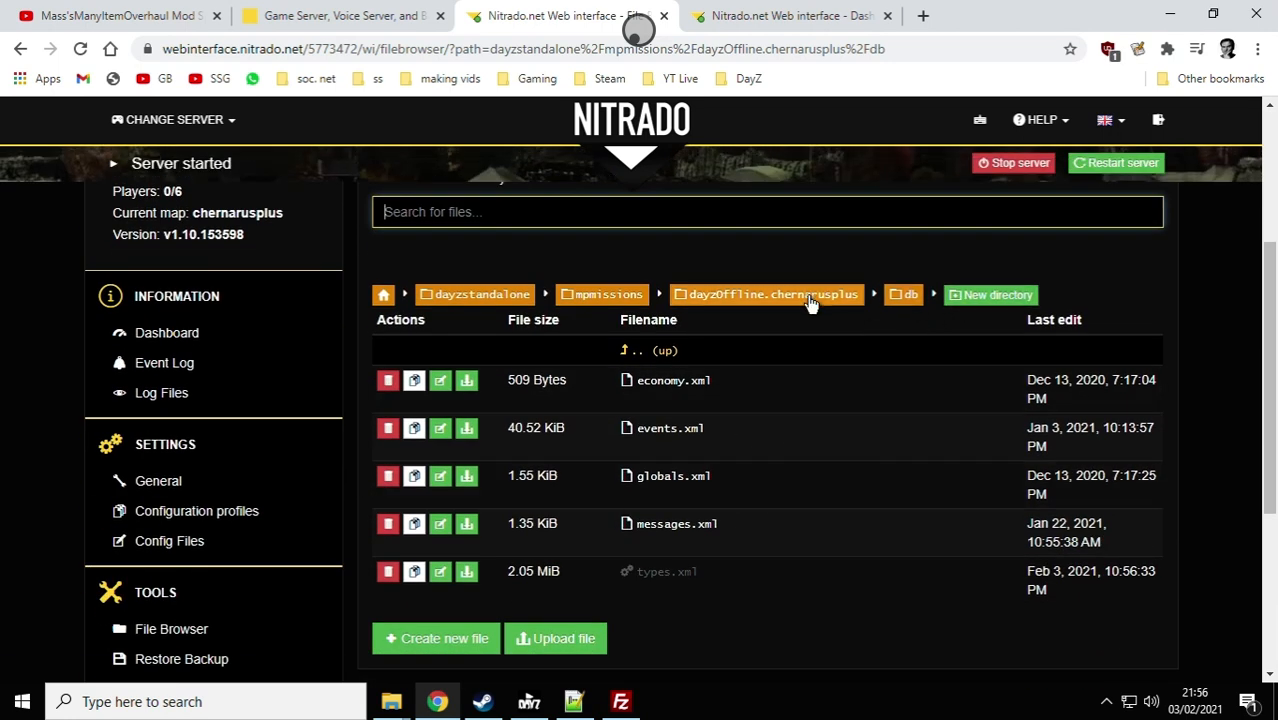
pyautogui.click(838, 303)
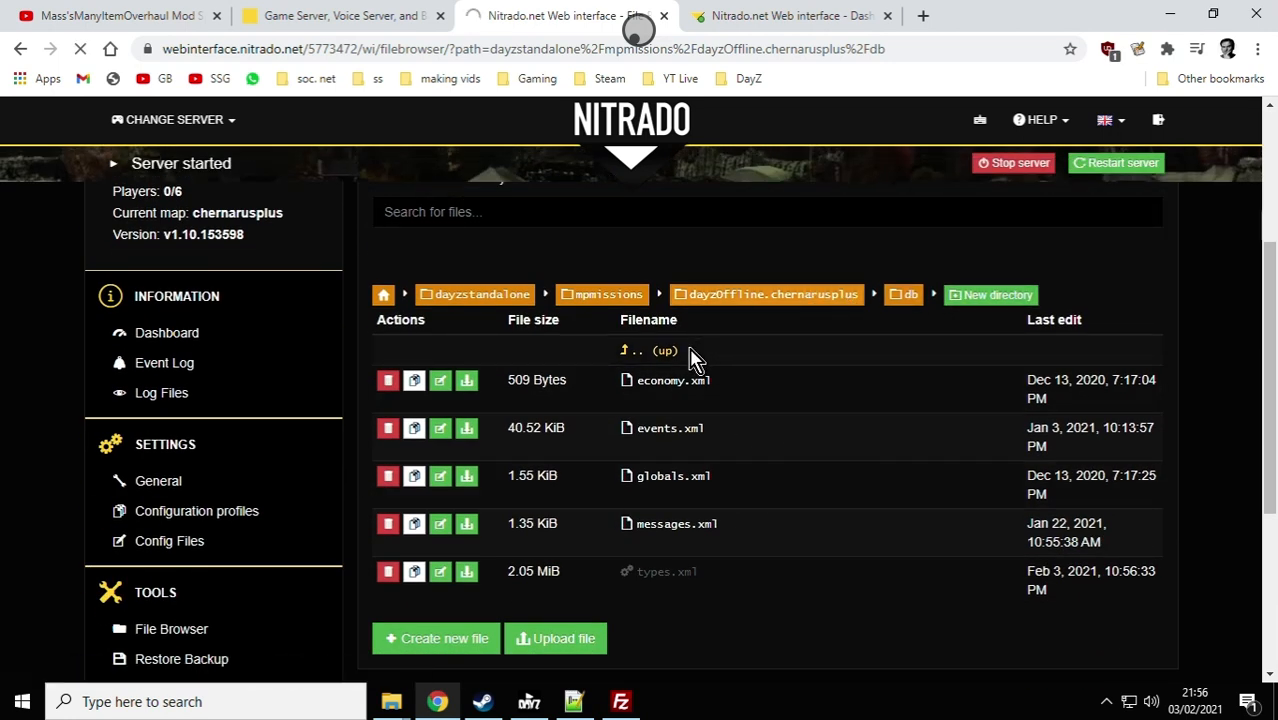
pyautogui.scroll(-4, 688, 362)
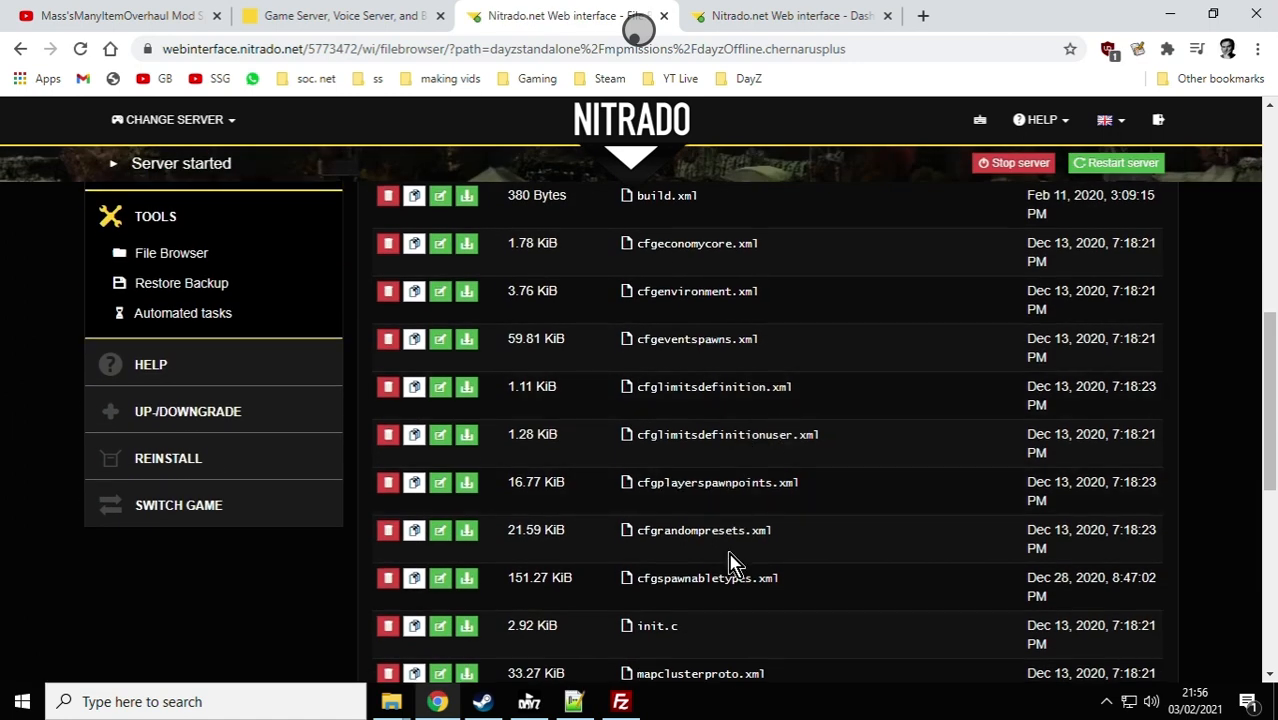
pyautogui.scroll(-1, 730, 560)
pyautogui.scroll(-5, 700, 518)
pyautogui.click(568, 543)
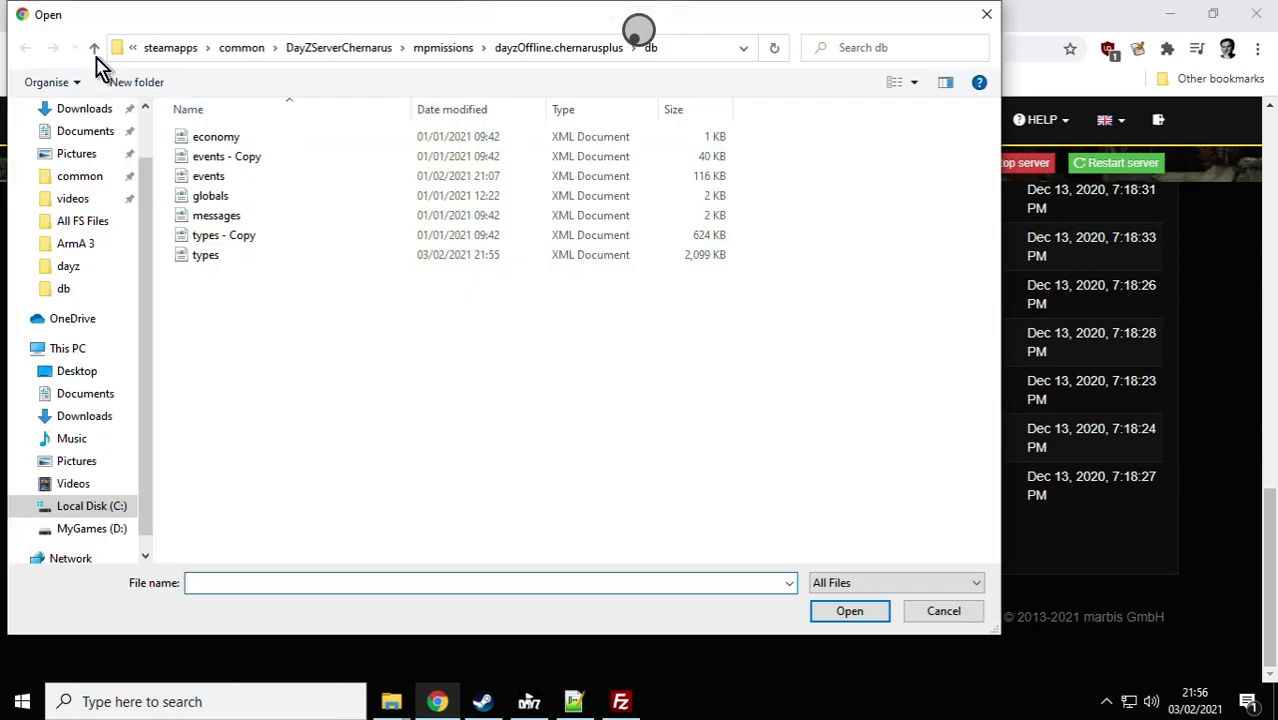
pyautogui.click(95, 51)
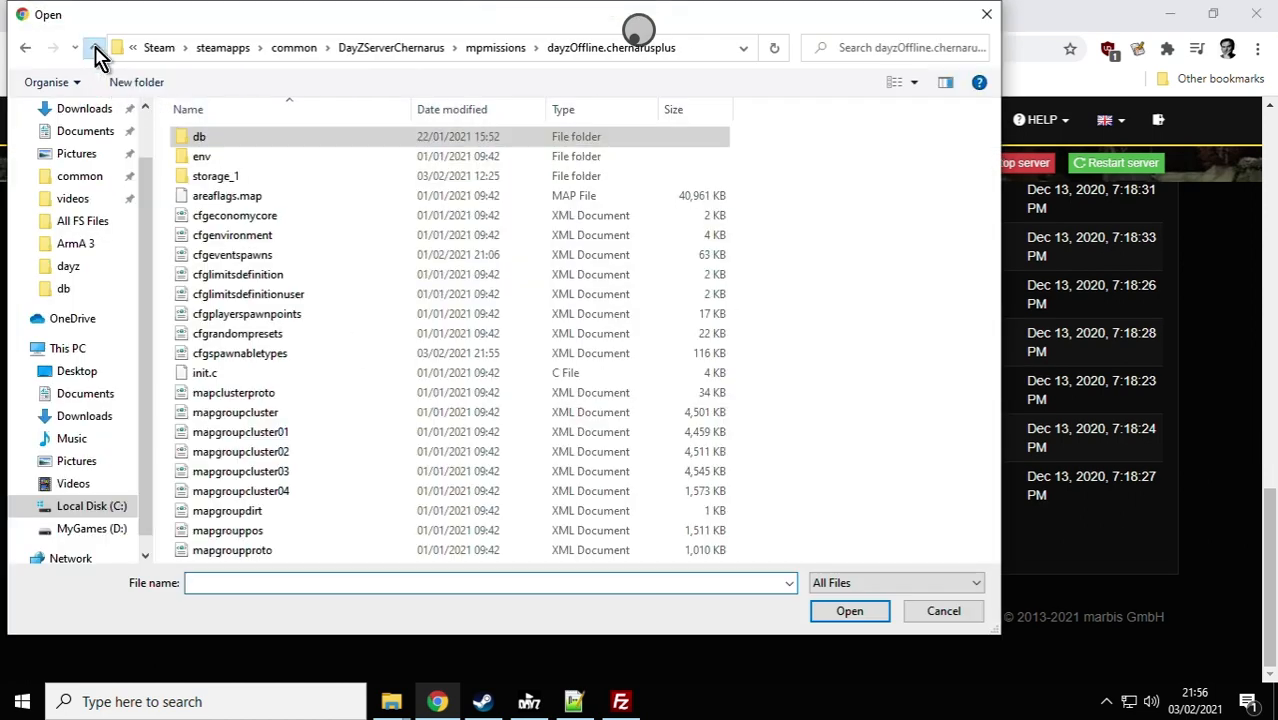
pyautogui.click(262, 353)
pyautogui.click(849, 611)
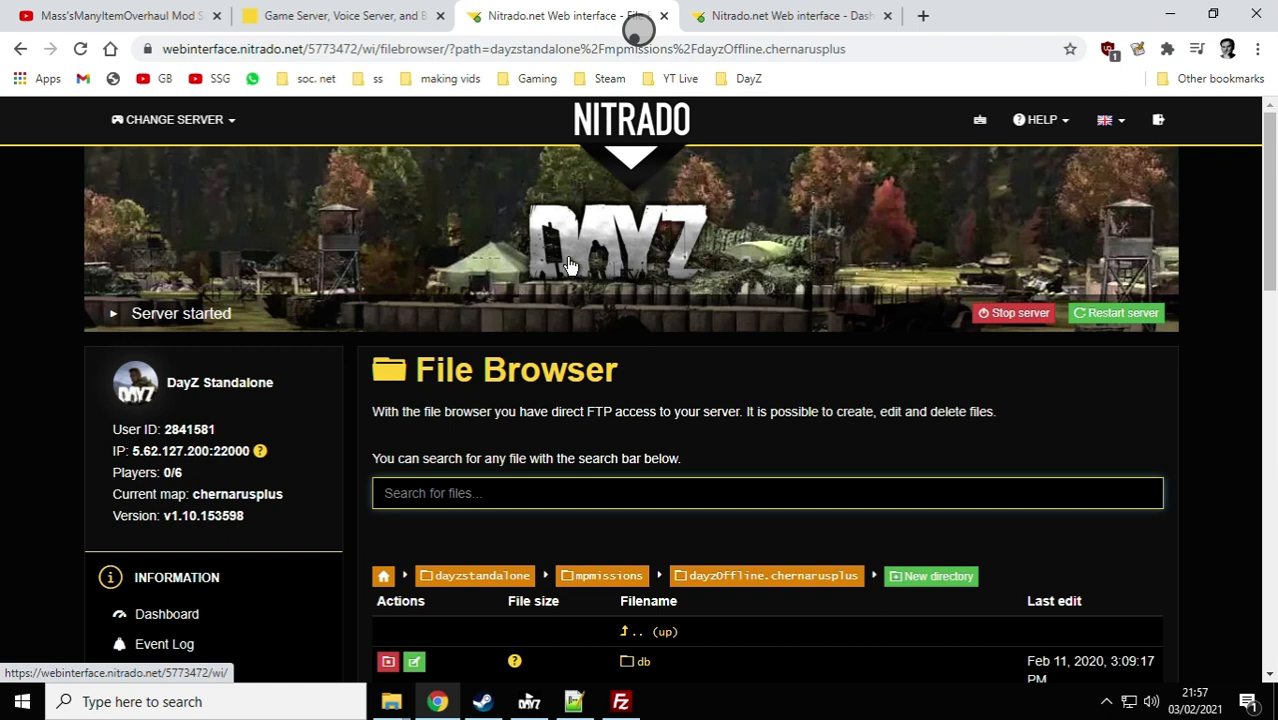
# Step: Open the server's general settings page
pyautogui.scroll(-1, 567, 263)
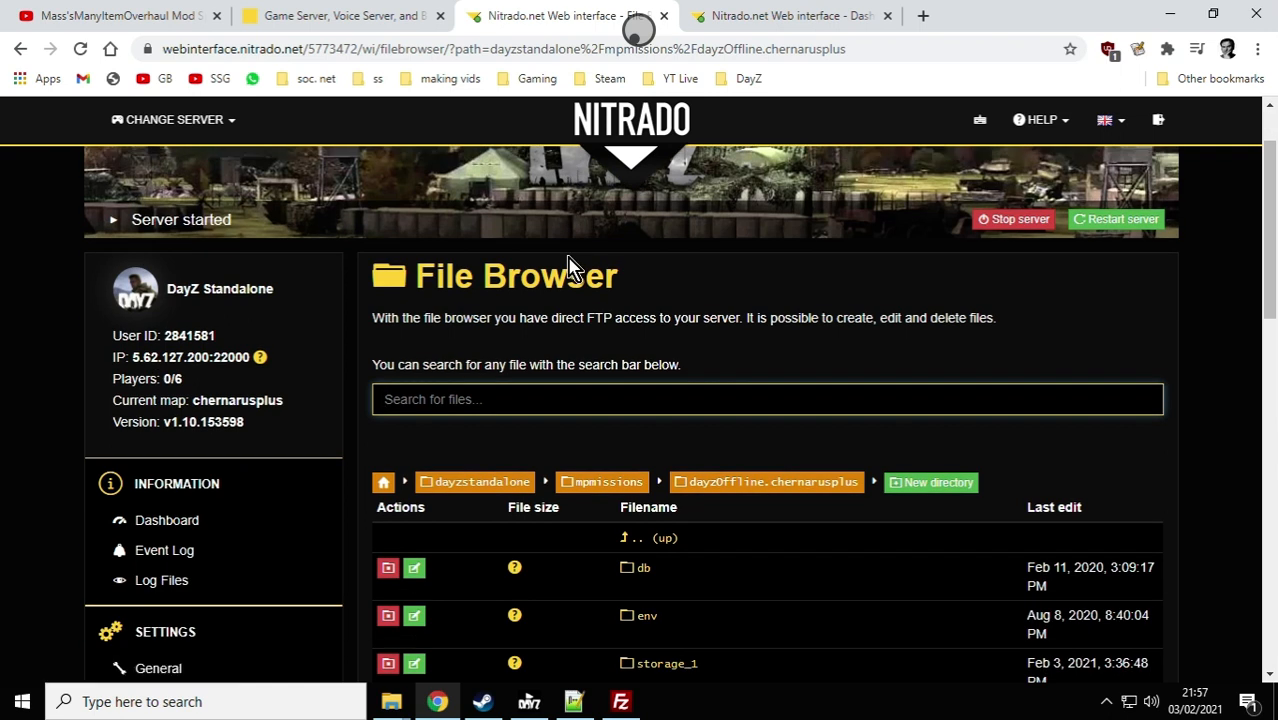
pyautogui.scroll(-3, 567, 263)
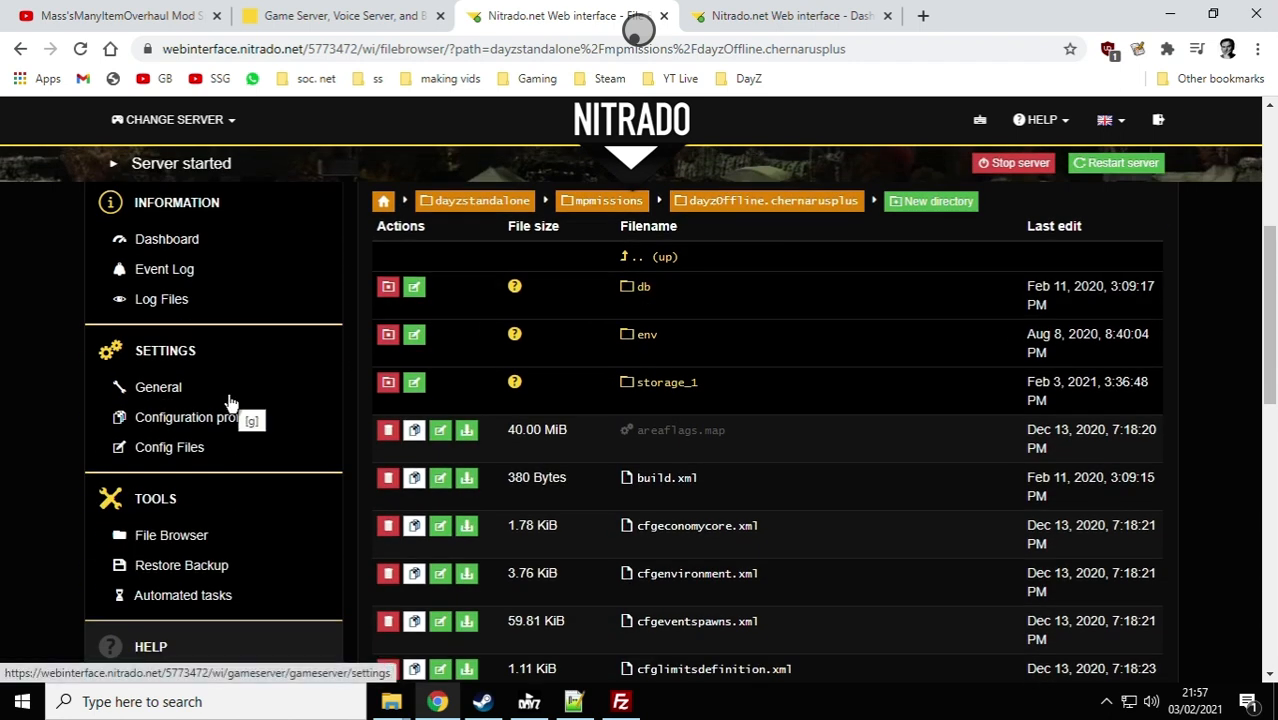
pyautogui.click(165, 389)
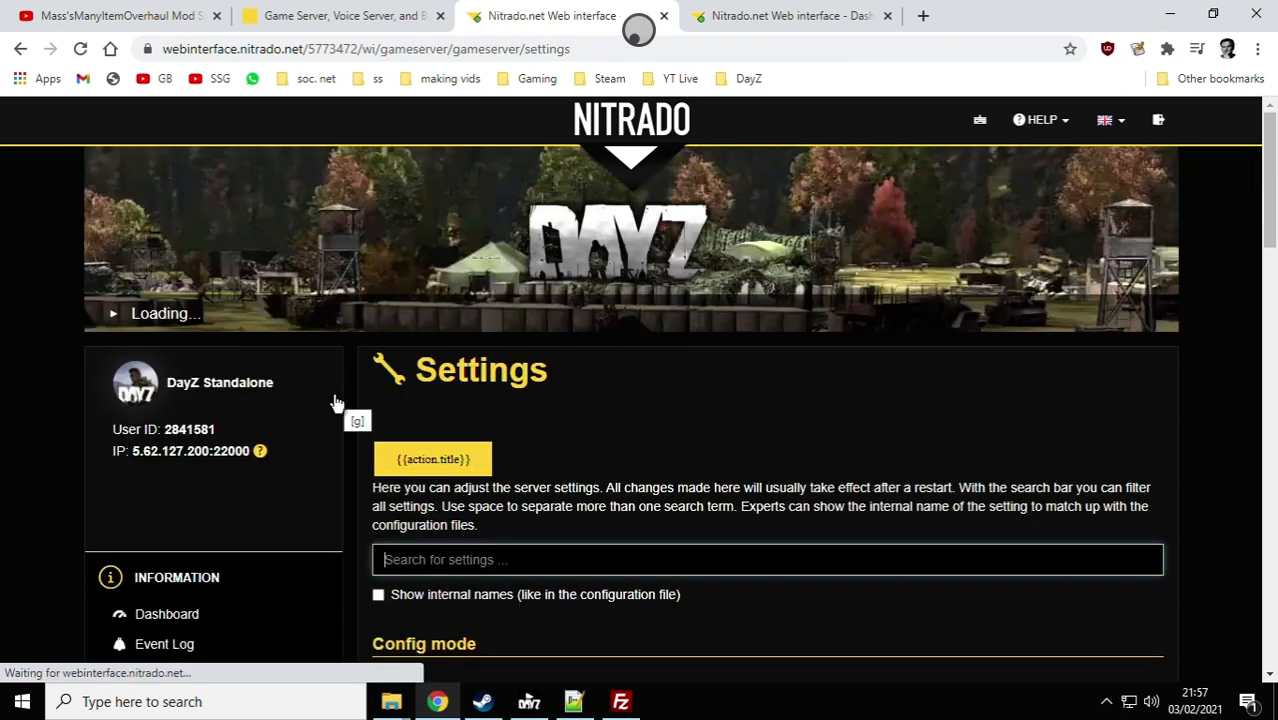
pyautogui.scroll(-4, 593, 410)
pyautogui.scroll(-10, 600, 420)
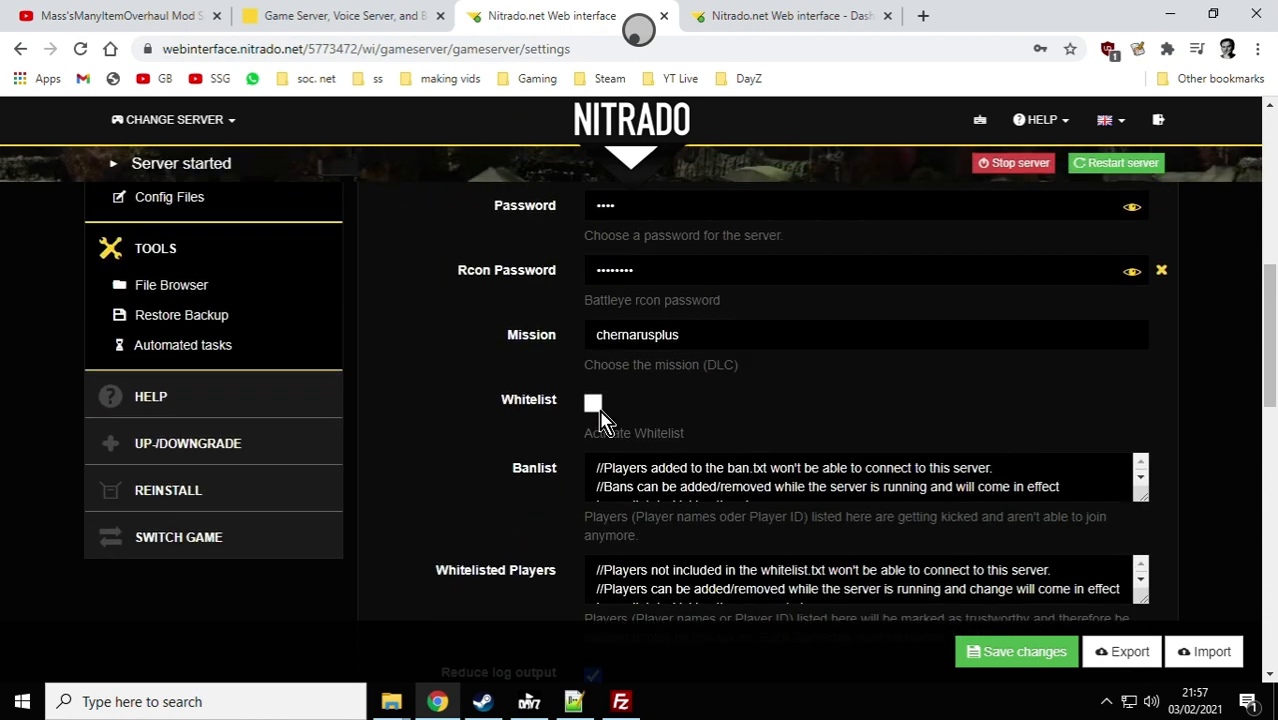
pyautogui.scroll(-3, 600, 420)
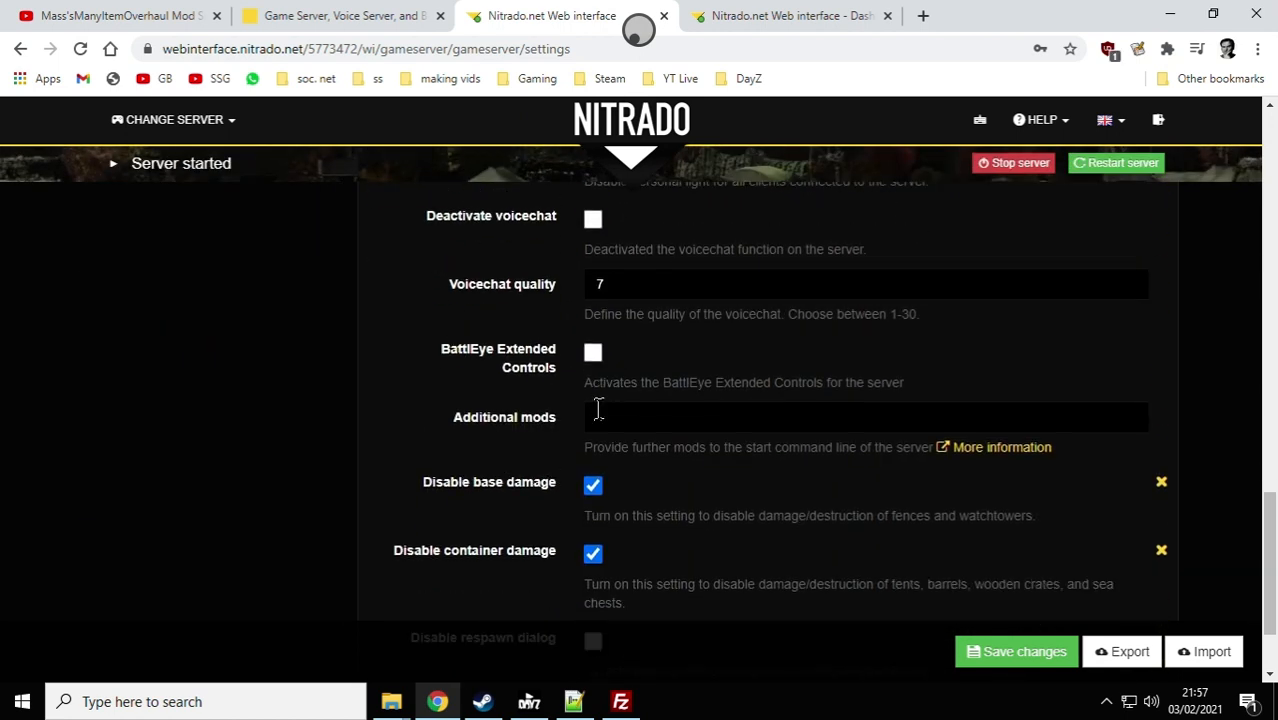
pyautogui.scroll(3, 602, 420)
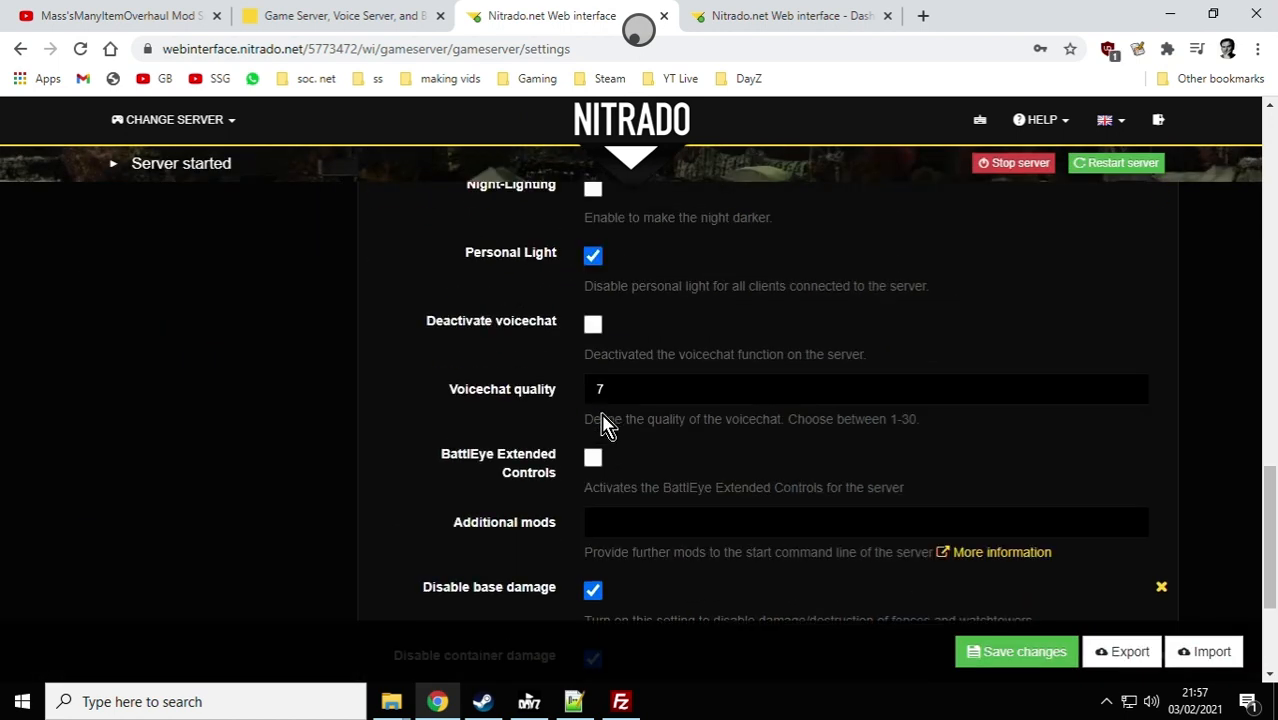
pyautogui.click(625, 521)
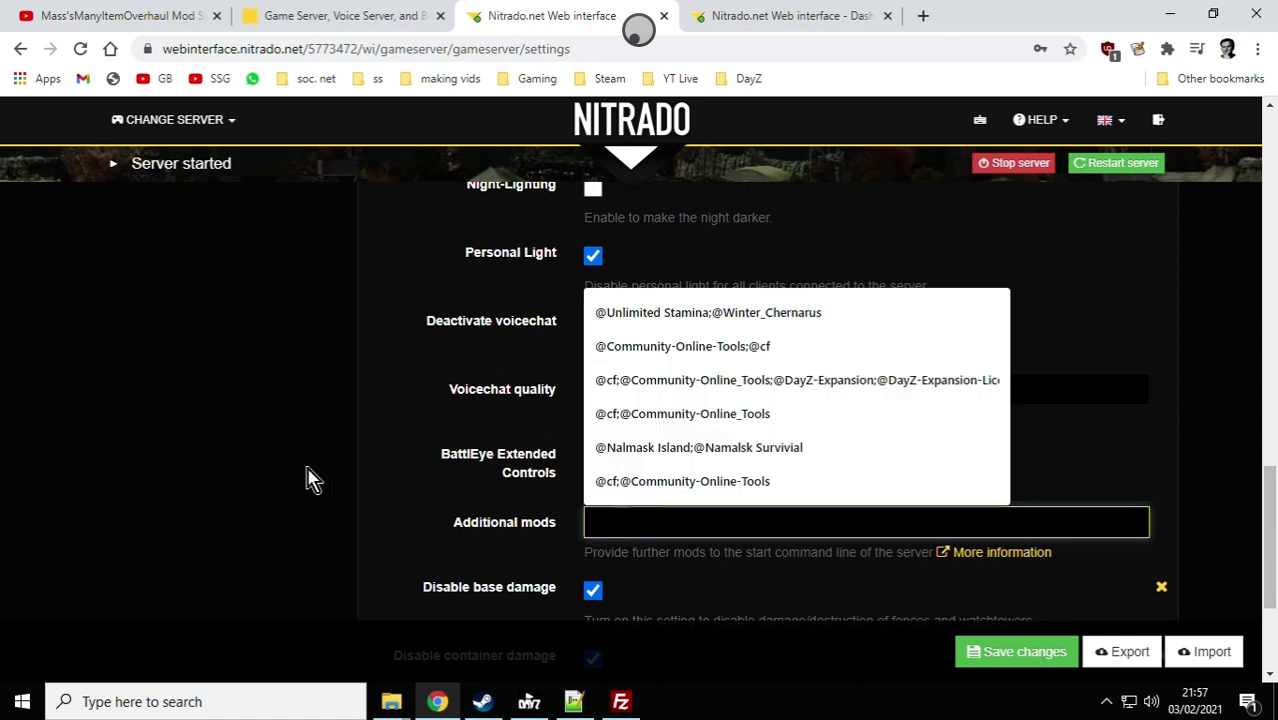
pyautogui.click(197, 457)
pyautogui.scroll(-6, 200, 456)
pyautogui.scroll(6, 205, 455)
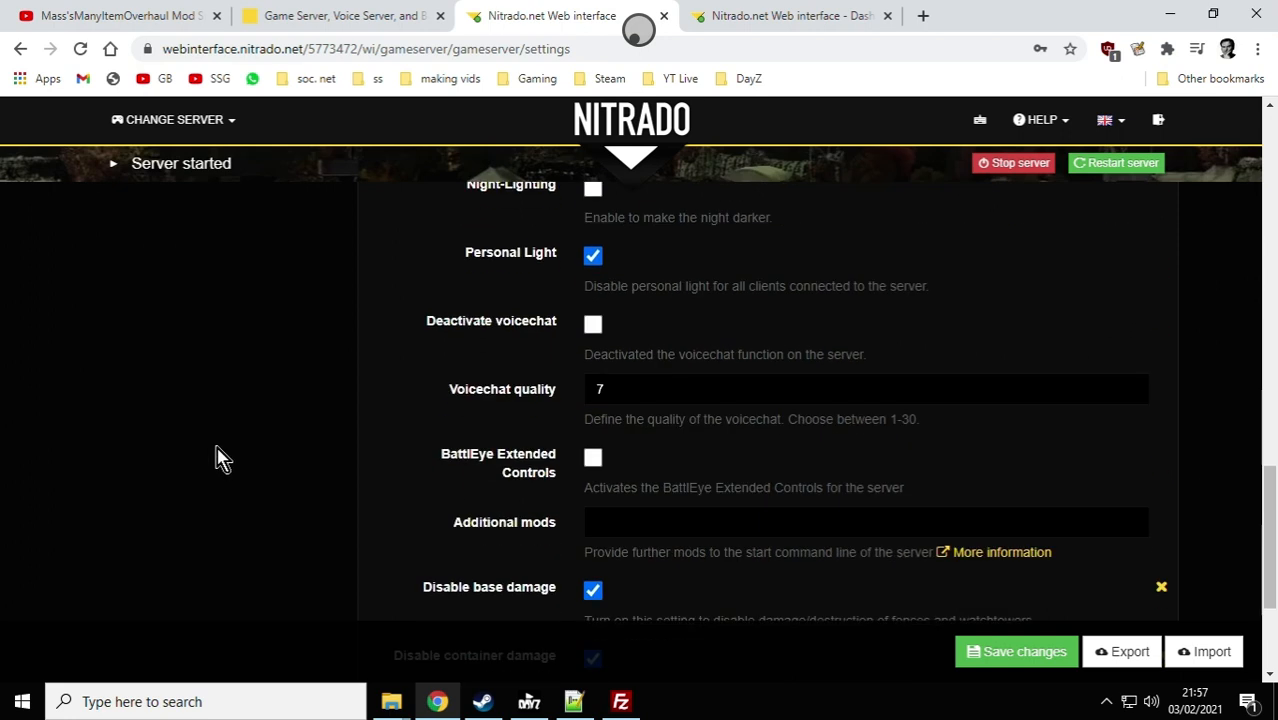
pyautogui.rightClick(619, 524)
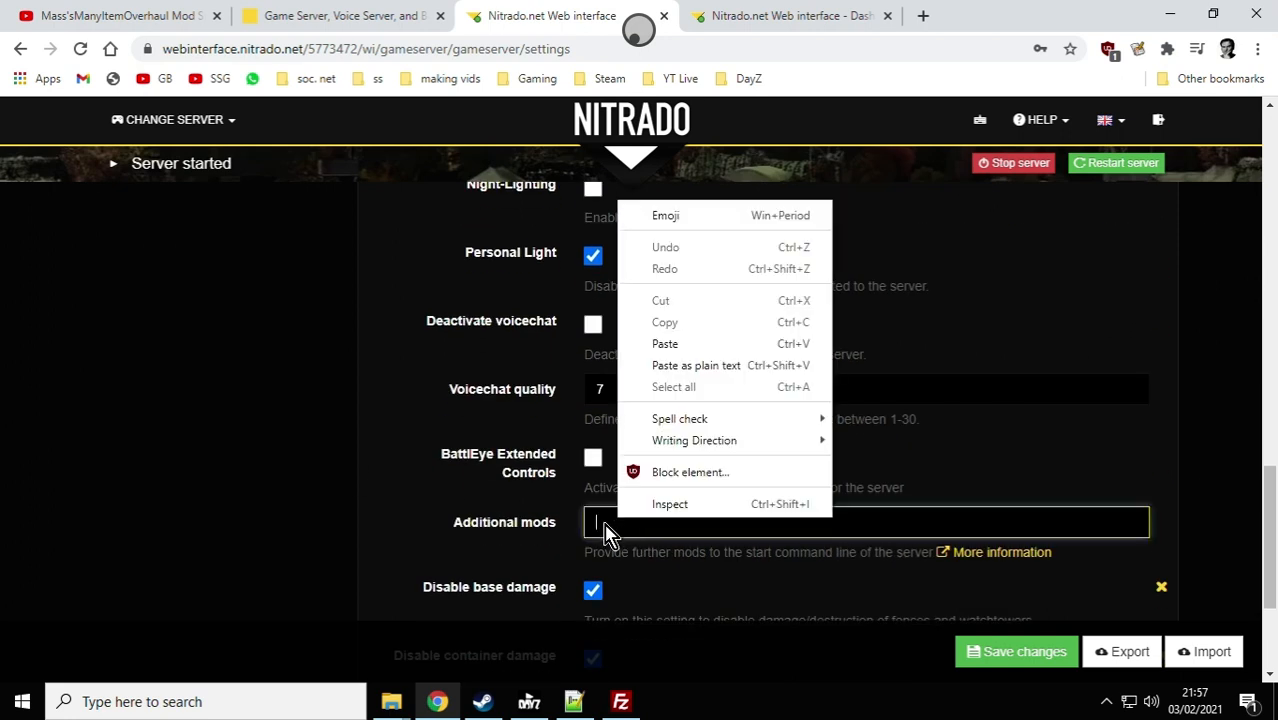
pyautogui.click(603, 522)
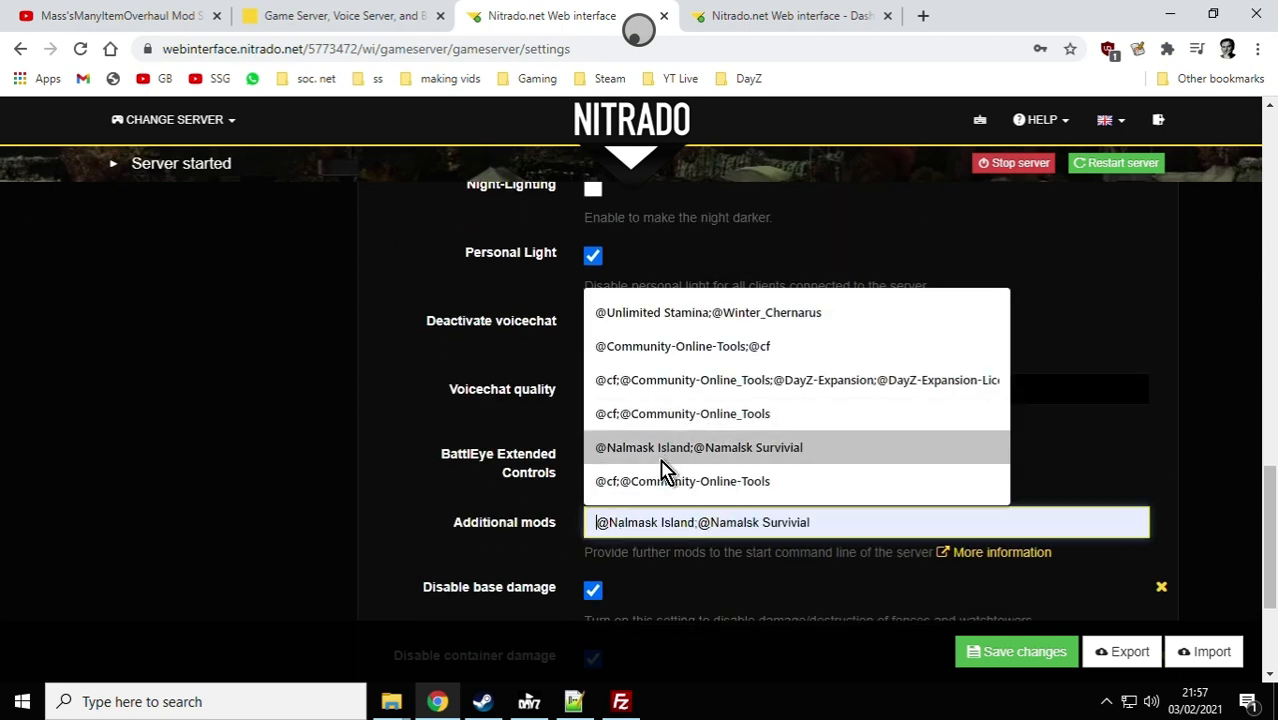
pyautogui.click(725, 482)
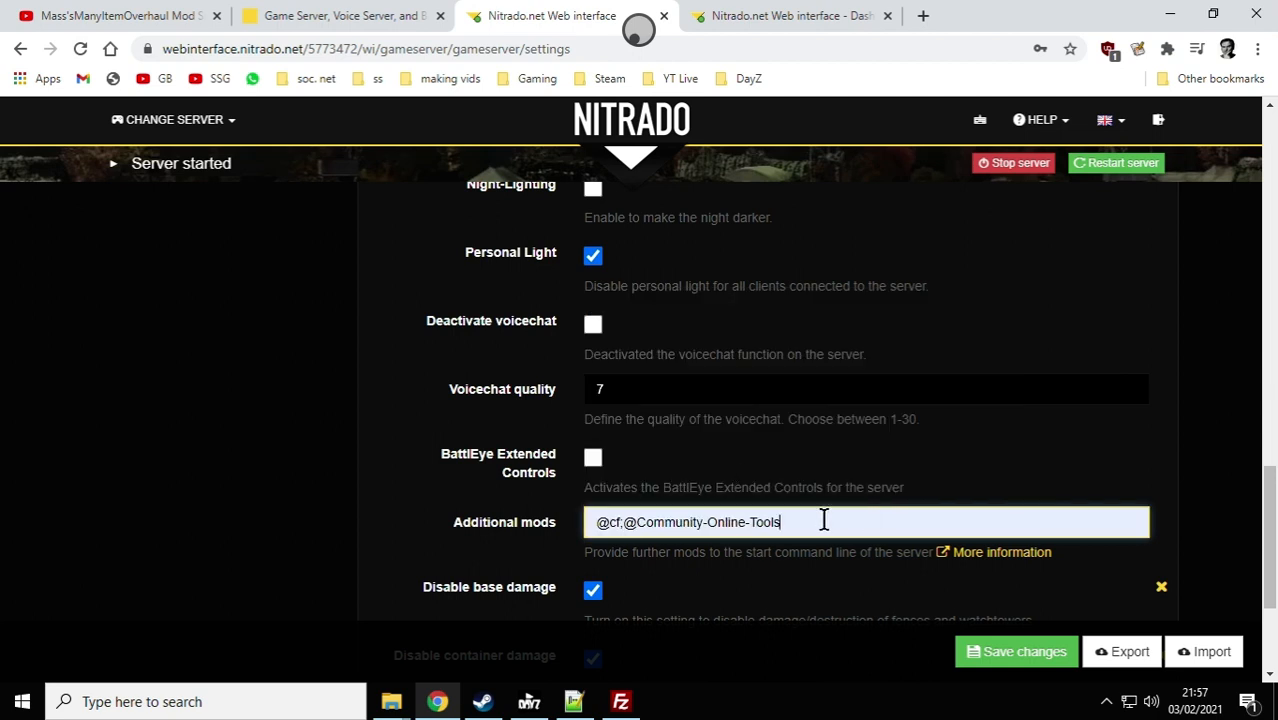
# Step: Append a semicolon separator to the end of the Additional mods entry
pyautogui.click(858, 525)
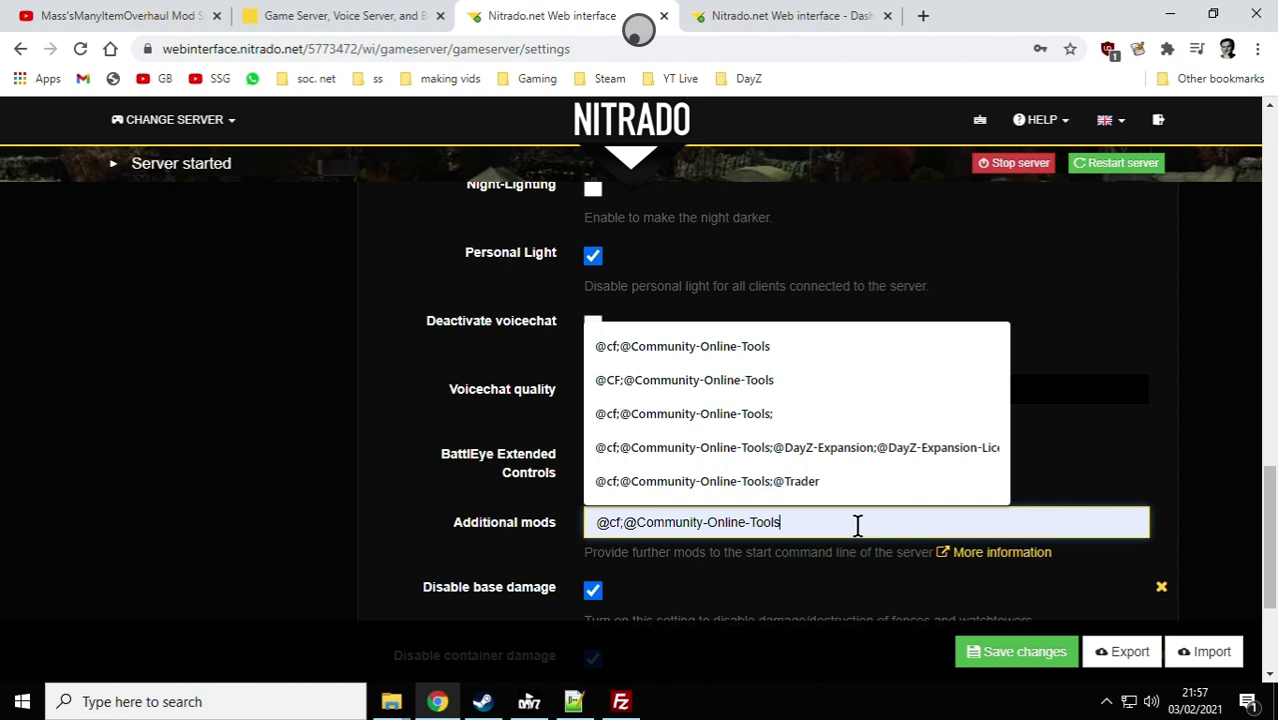
pyautogui.write(';')
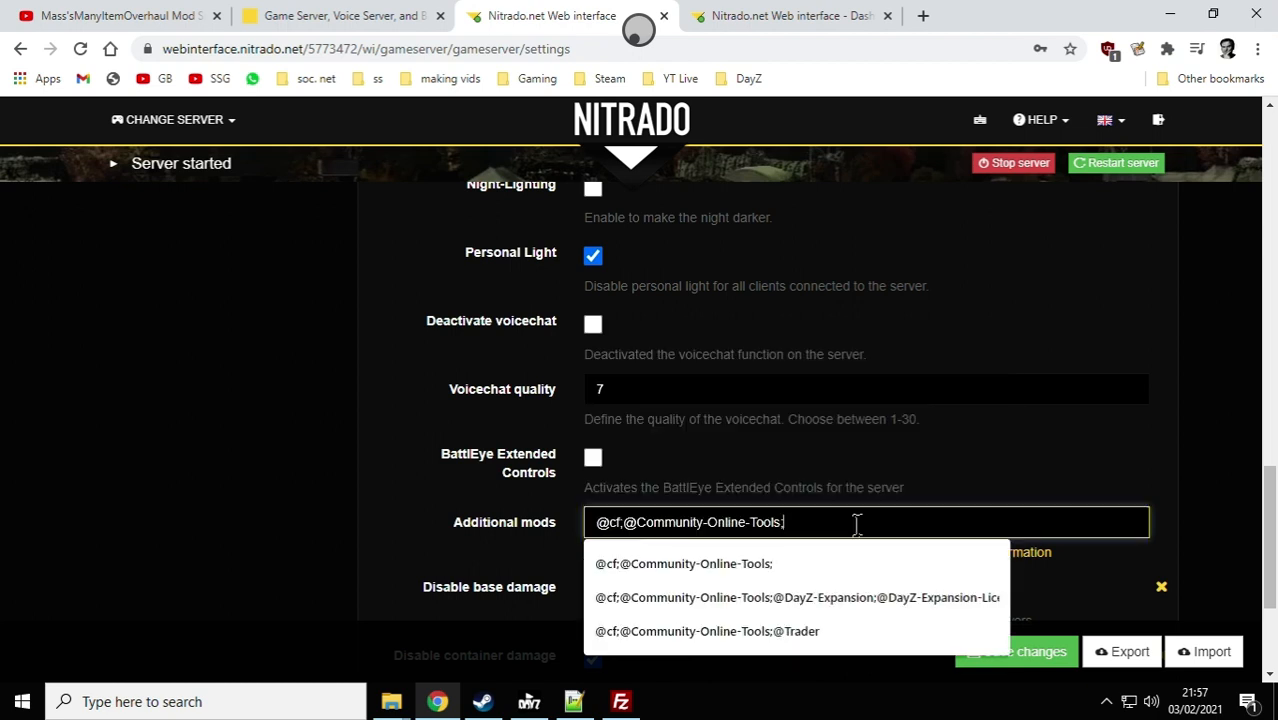
pyautogui.click(948, 480)
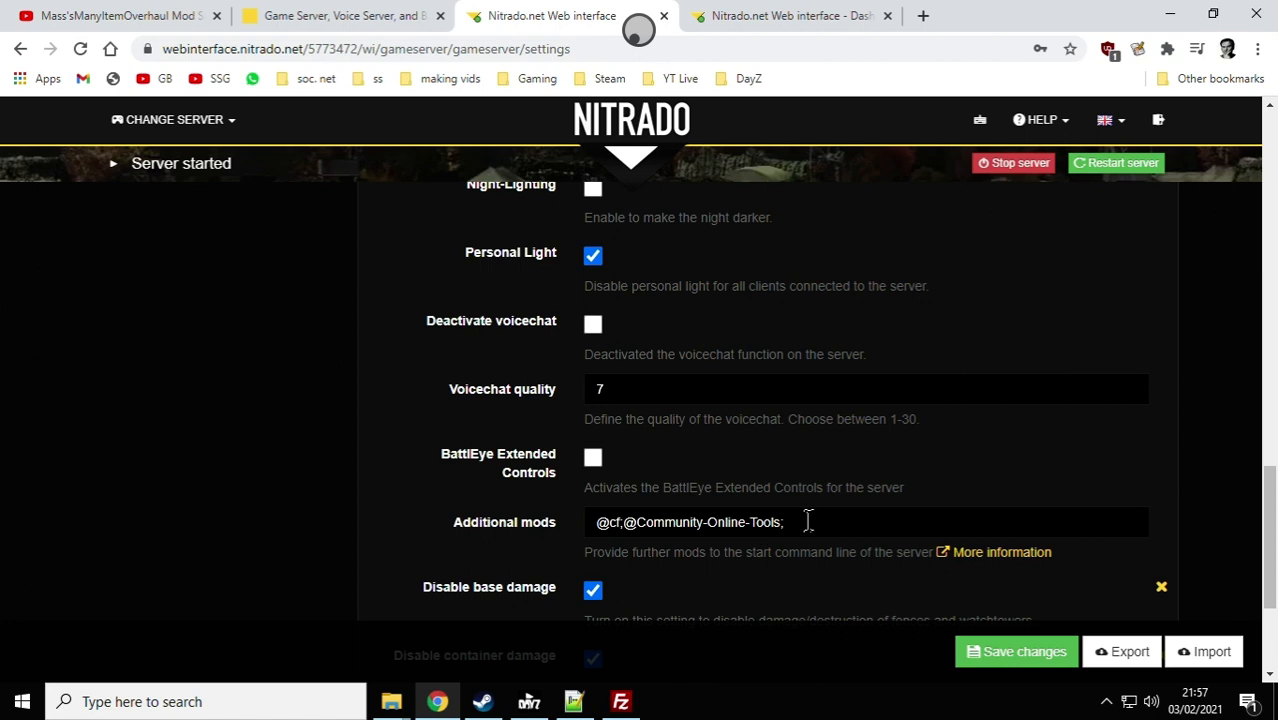
pyautogui.moveTo(396, 716)
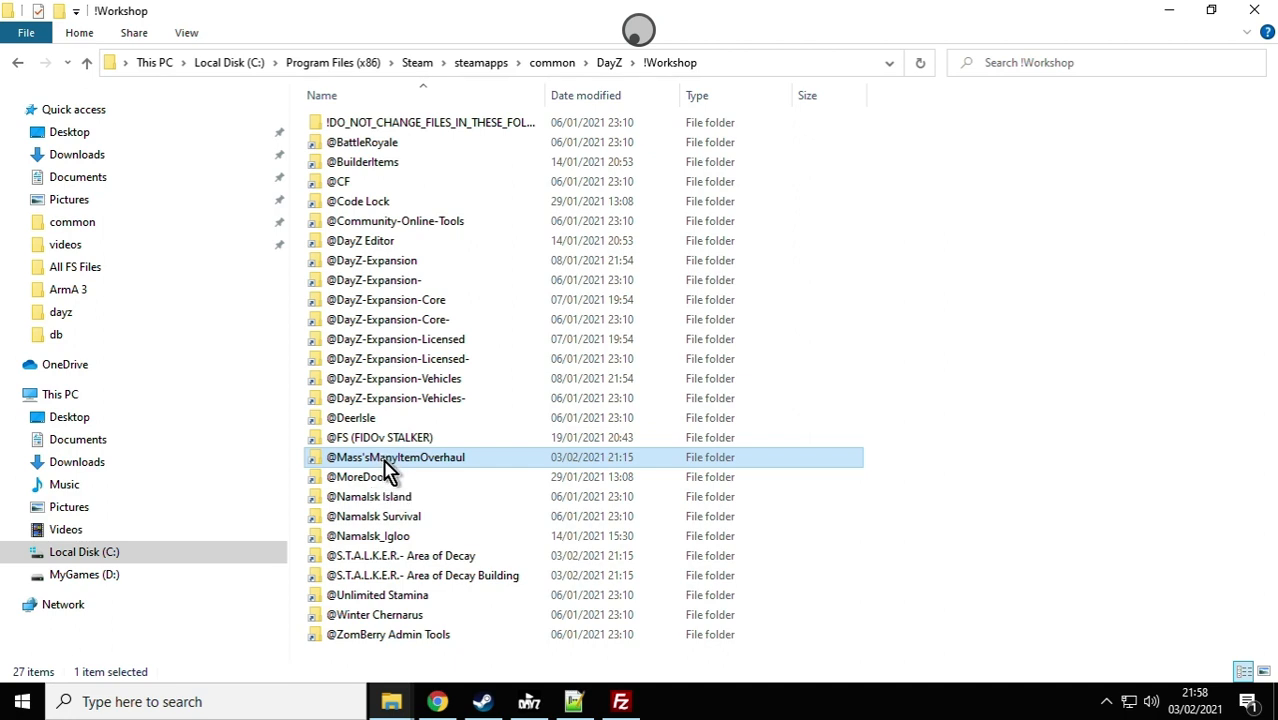
pyautogui.click(395, 457)
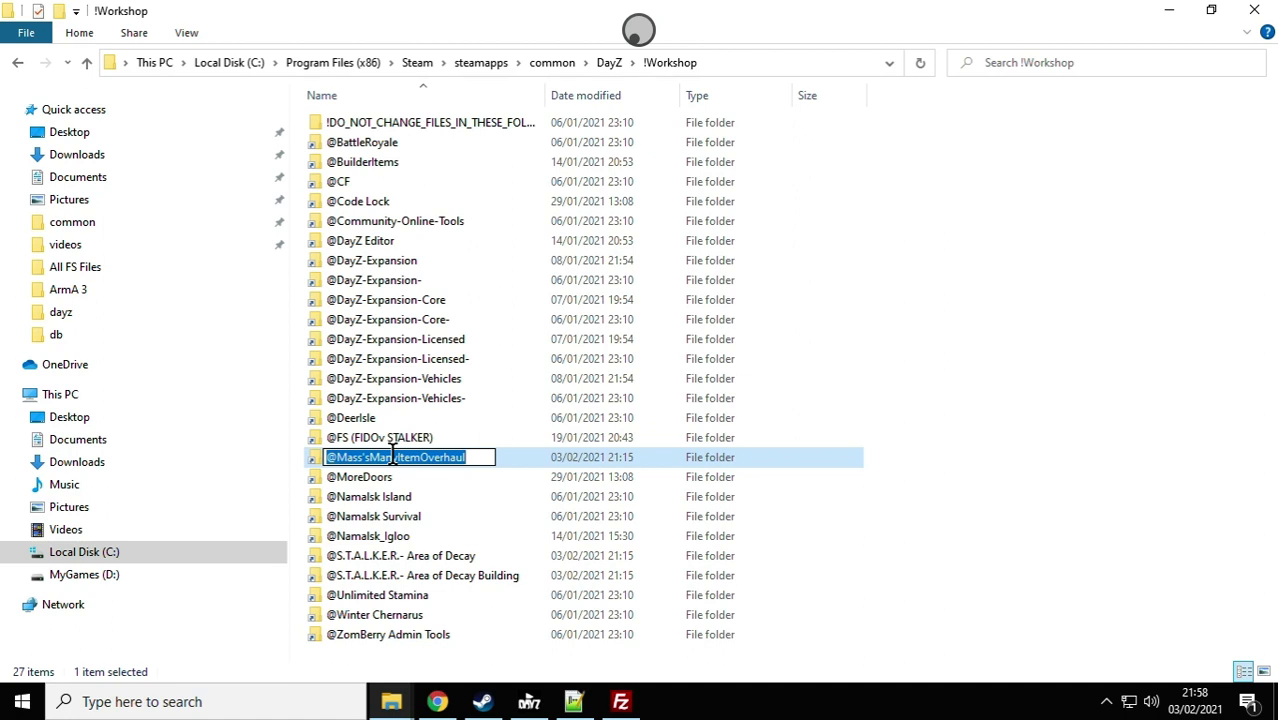
pyautogui.rightClick(393, 457)
pyautogui.click(455, 256)
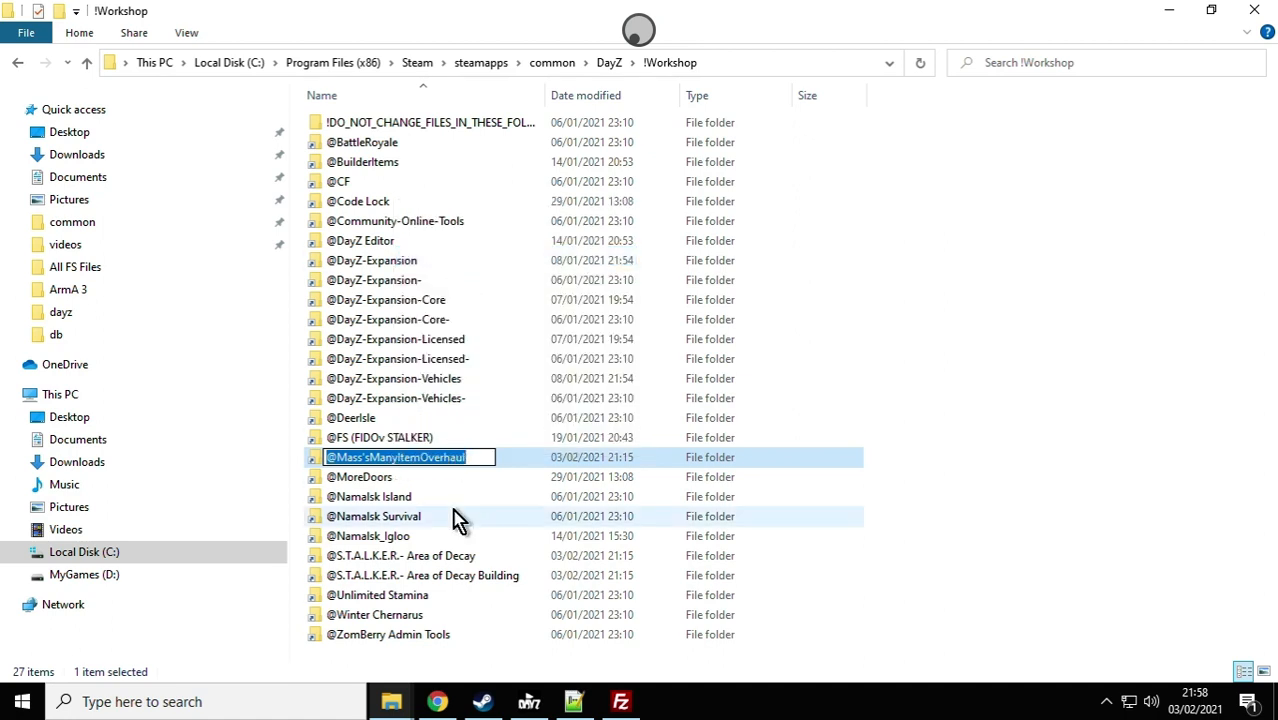
pyautogui.click(437, 701)
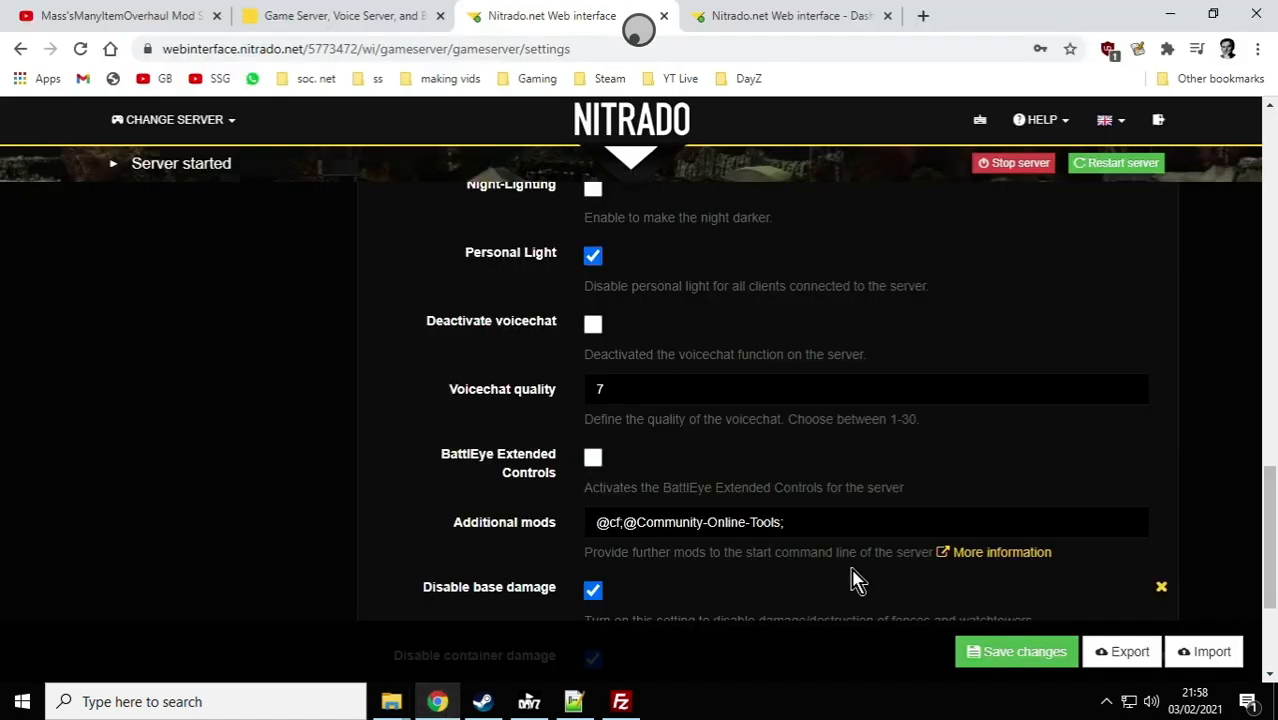
pyautogui.click(807, 520)
pyautogui.rightClick(808, 520)
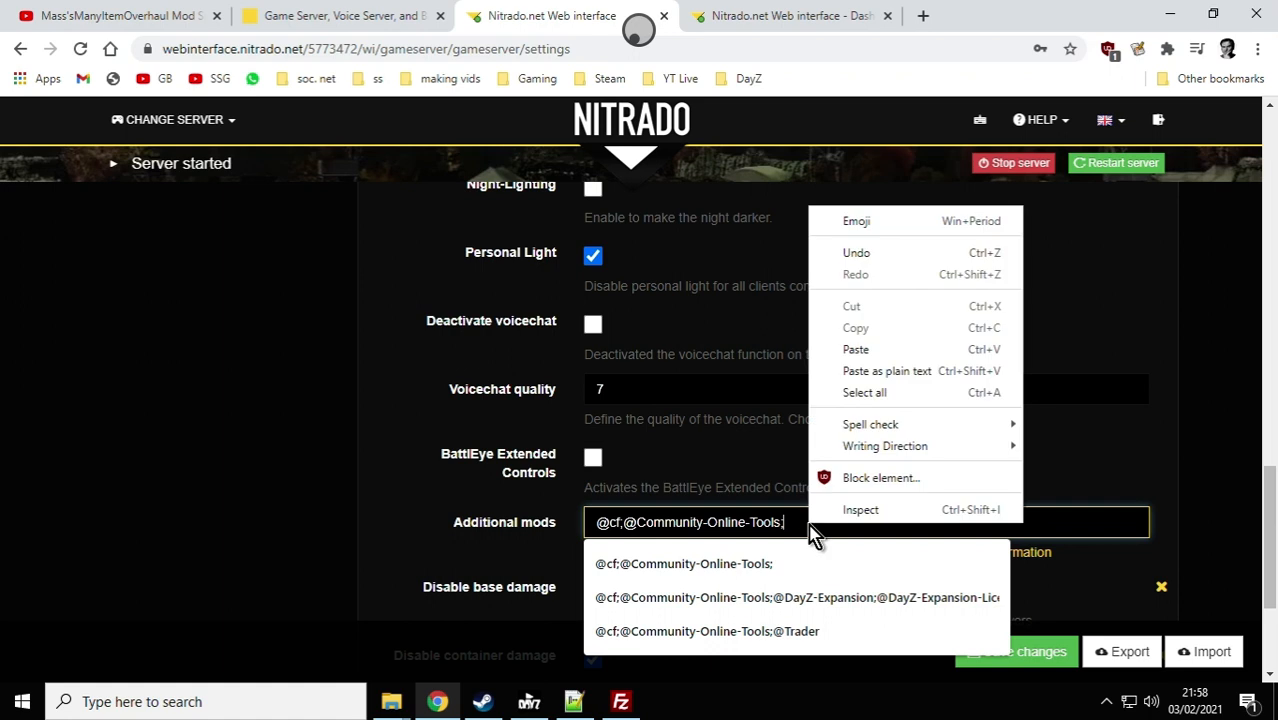
pyautogui.click(873, 376)
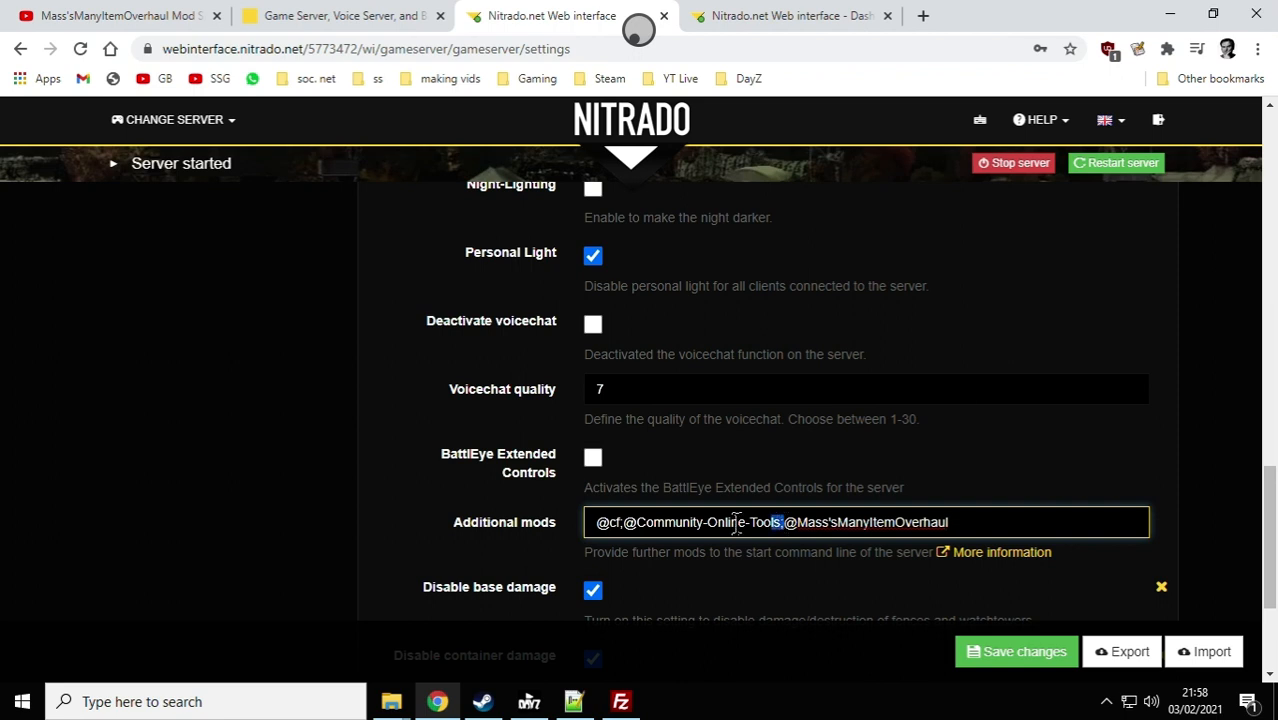
pyautogui.moveTo(783, 522); pyautogui.dragTo(516, 541)
pyautogui.press('BackSpace')
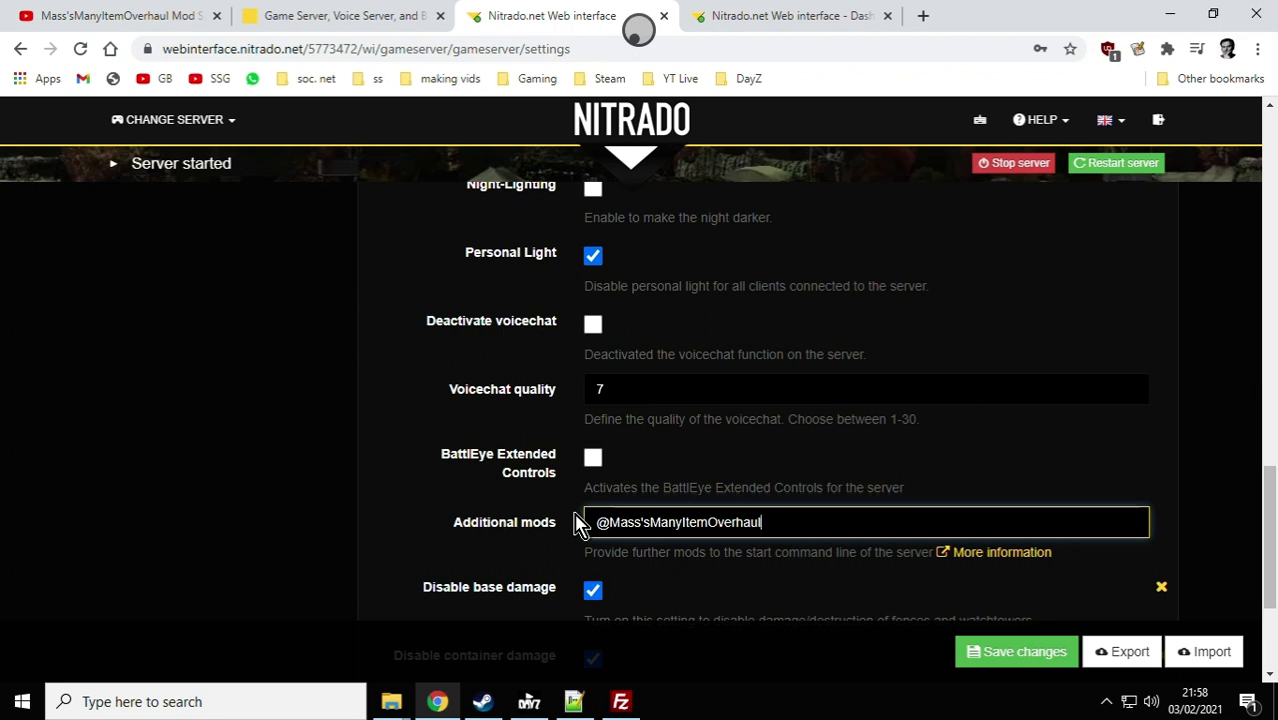
pyautogui.click(786, 453)
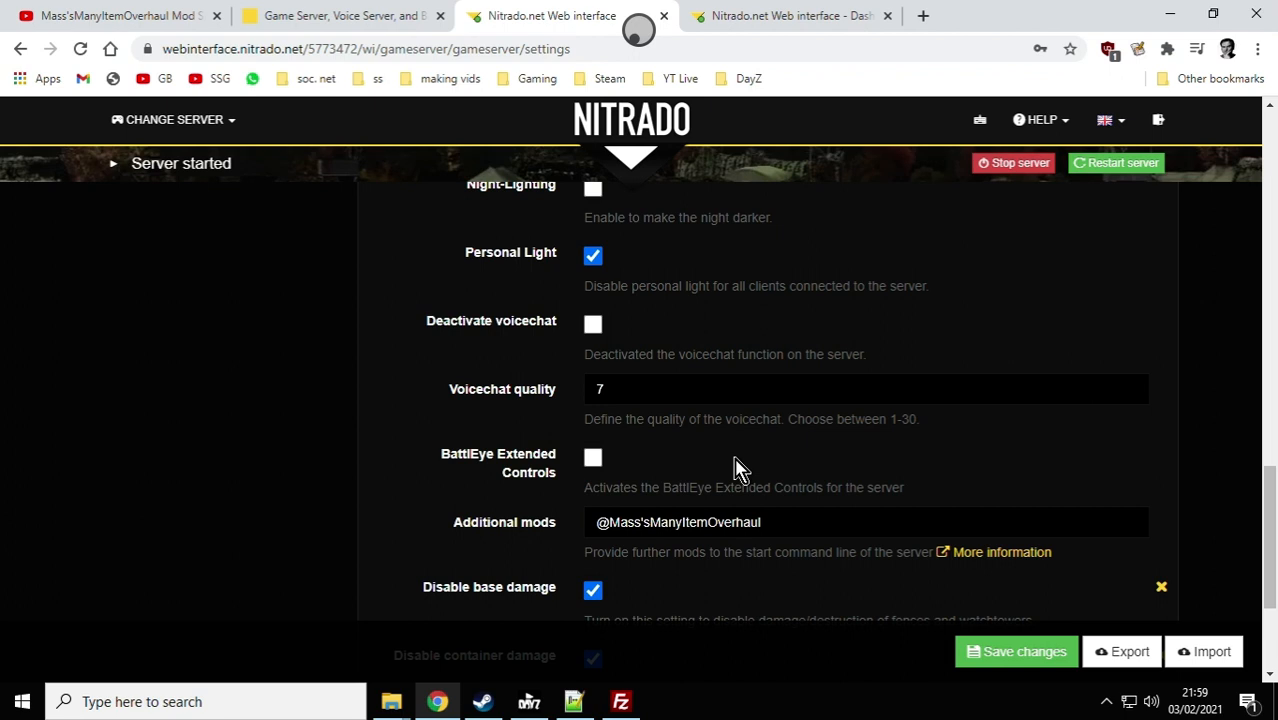
# Step: Switch to Steam to view the Mass'sManyItemOverhaul Workshop page
pyautogui.scroll(15, 736, 468)
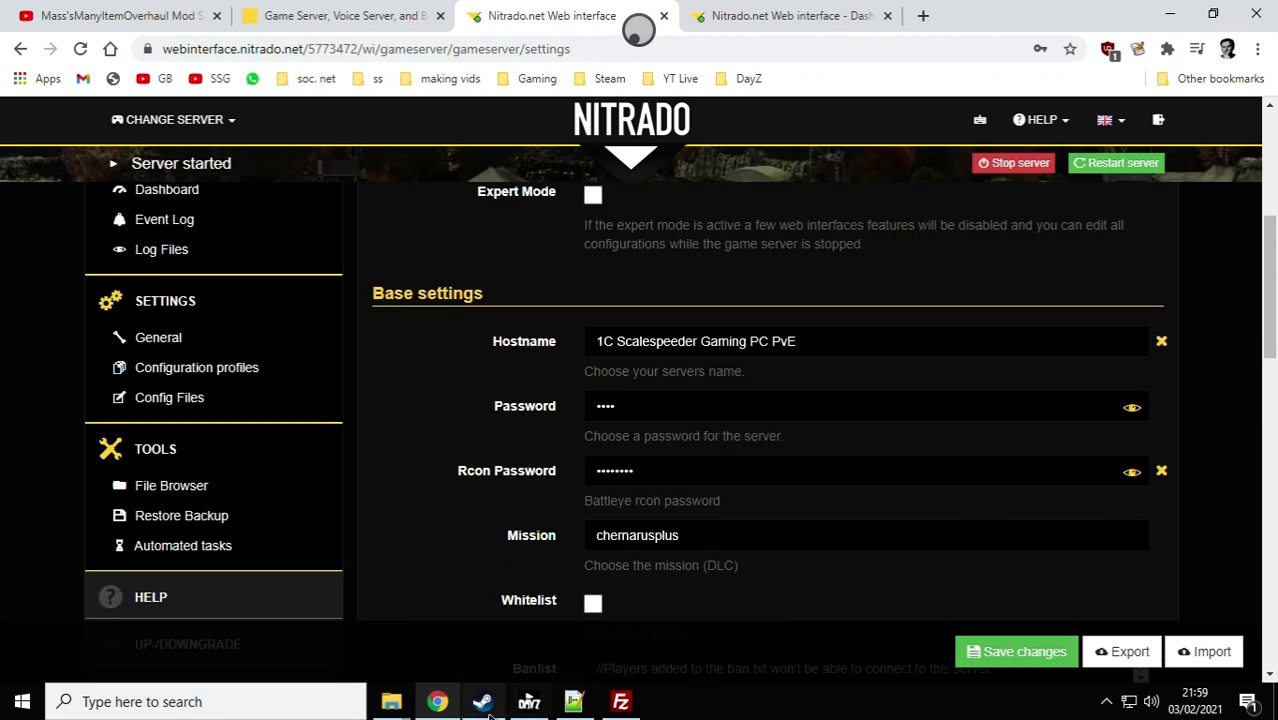
pyautogui.click(484, 702)
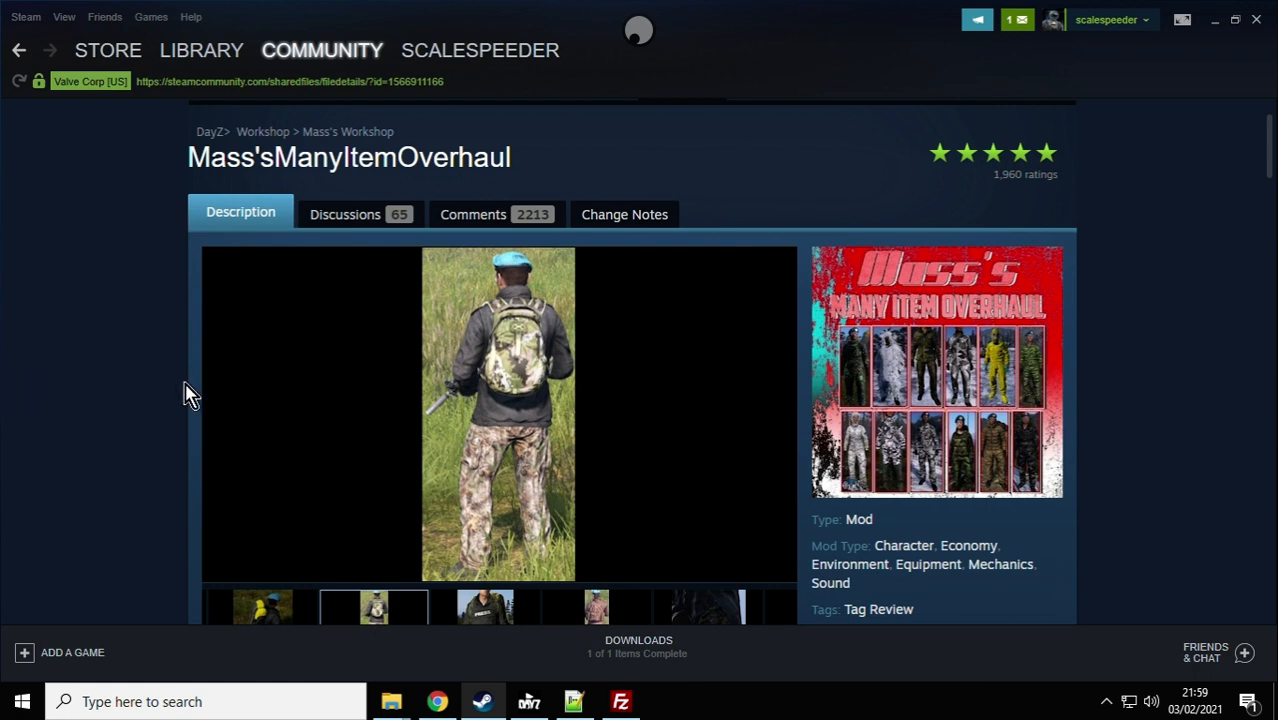
pyautogui.click(639, 30)
pyautogui.click(476, 135)
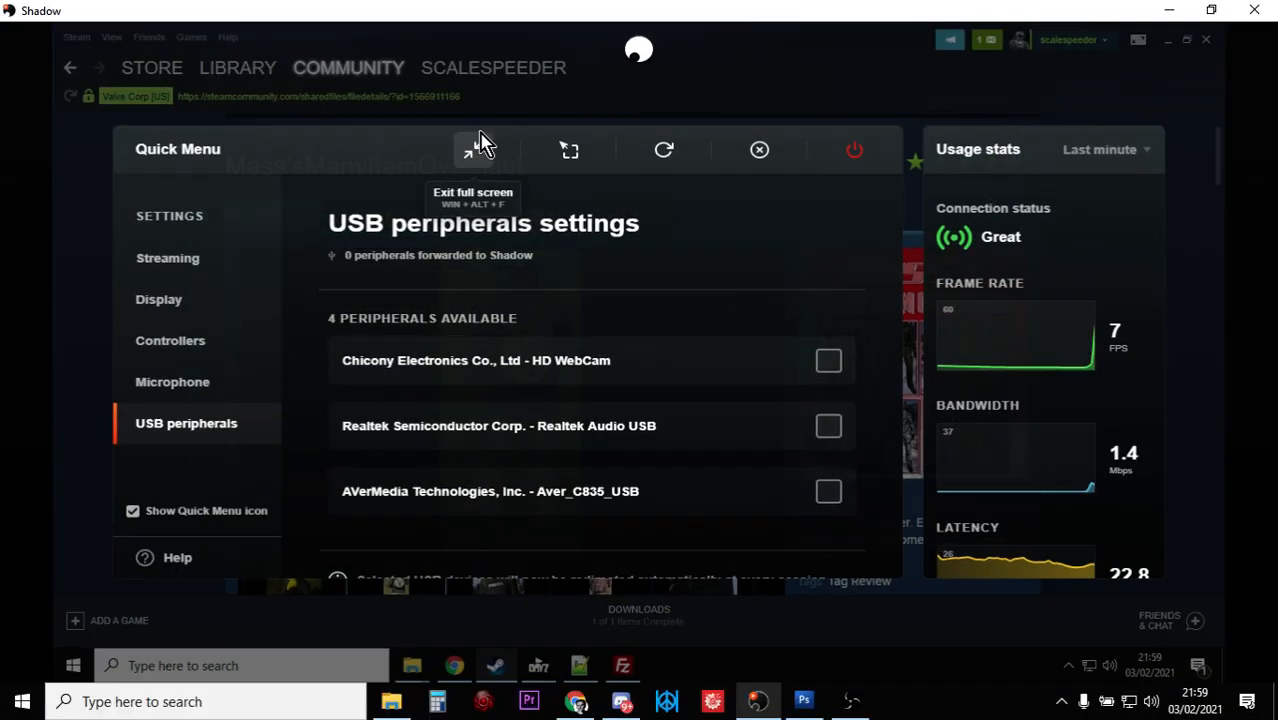
pyautogui.click(855, 701)
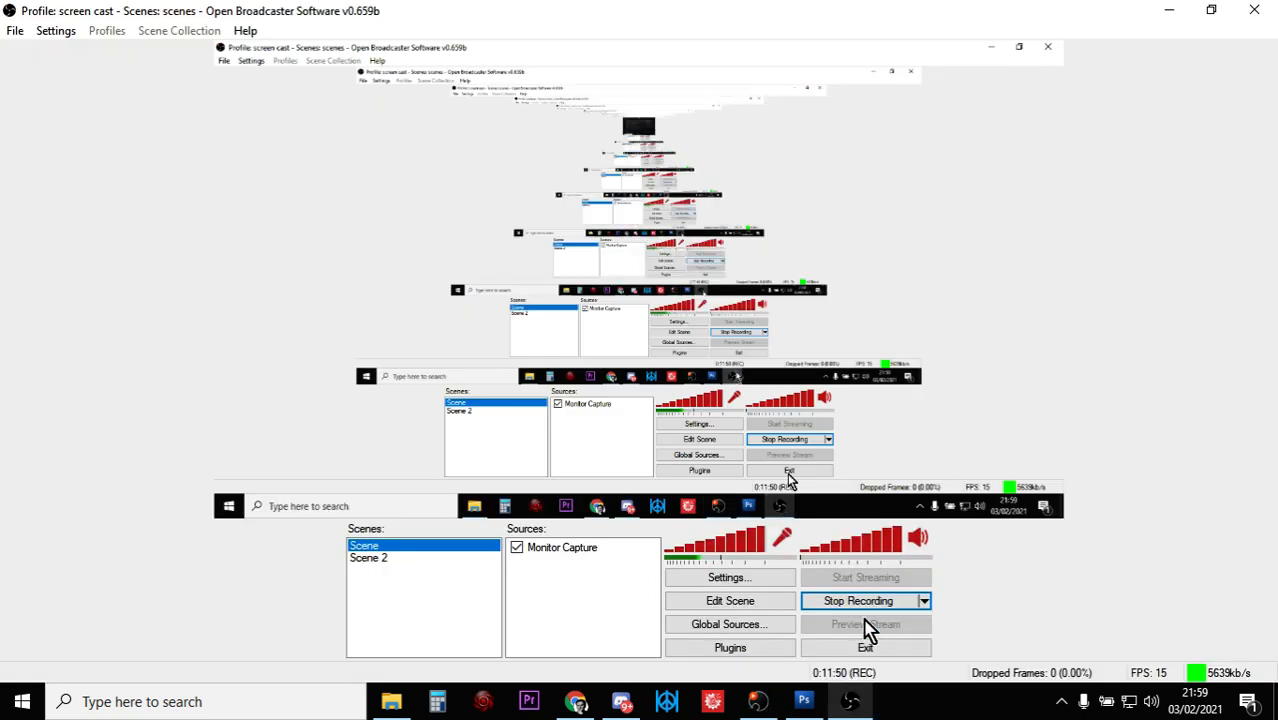